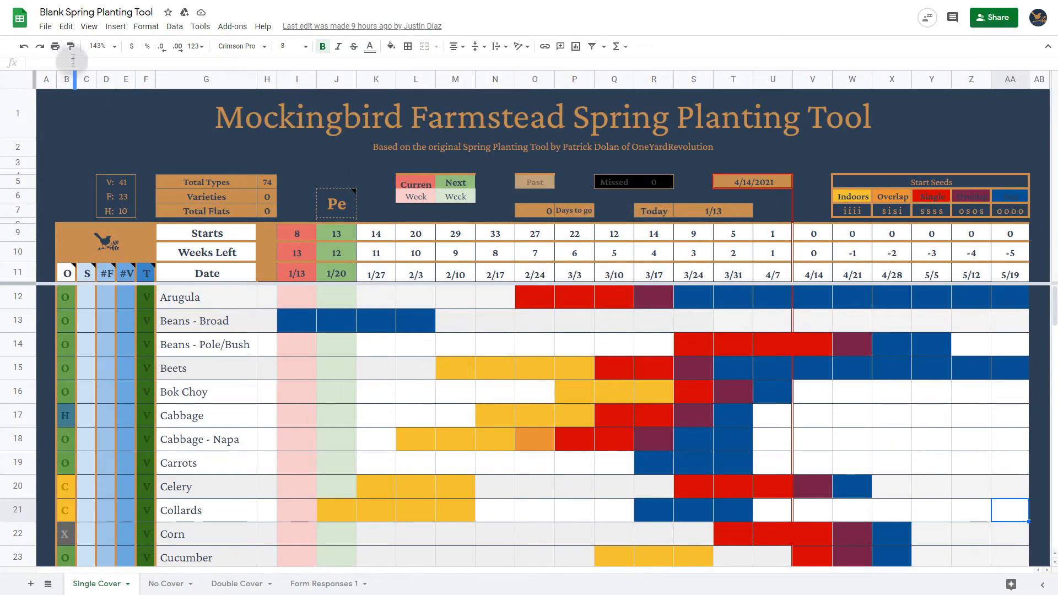
{"action": "left_click", "coordinate": [47, 28]}
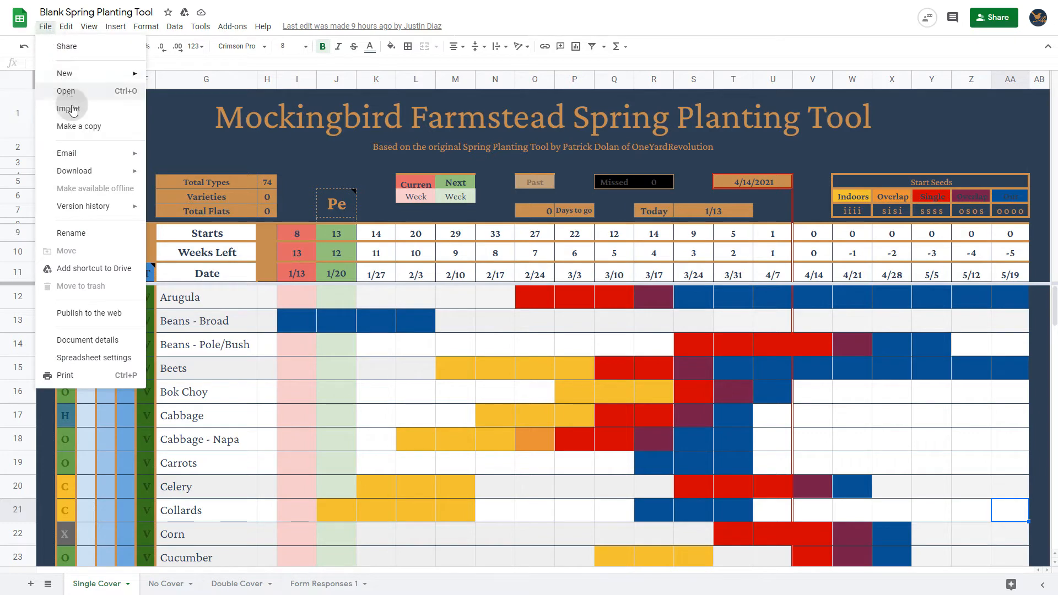
{"action": "left_click", "coordinate": [79, 127]}
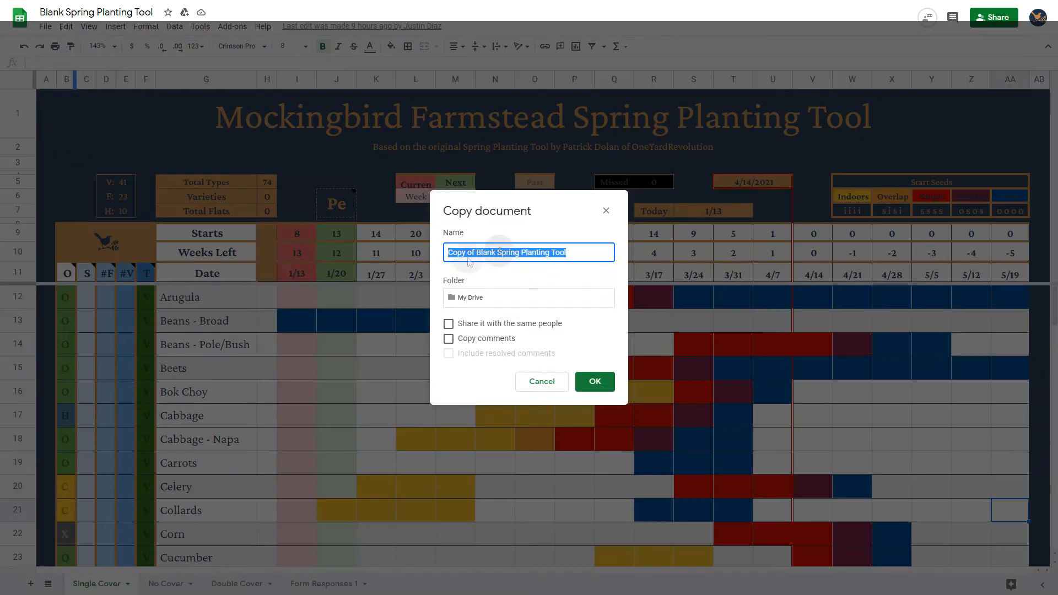
{"action": "left_click", "coordinate": [551, 381]}
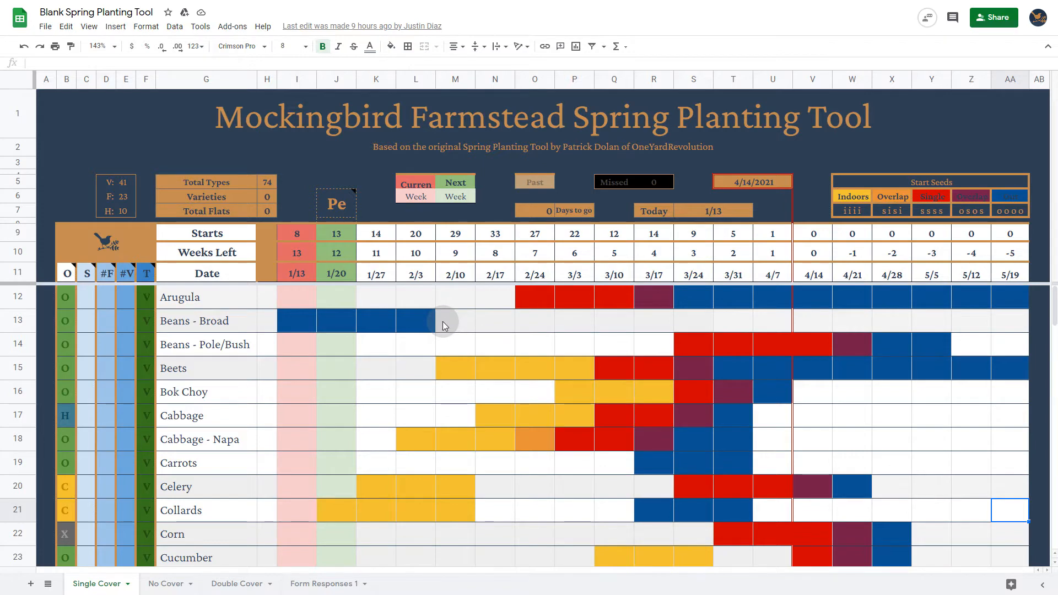
Step: Examine the sheet's title and subtitle, and the V, F and H type breakdown in the header
{"action": "left_click", "coordinate": [350, 109]}
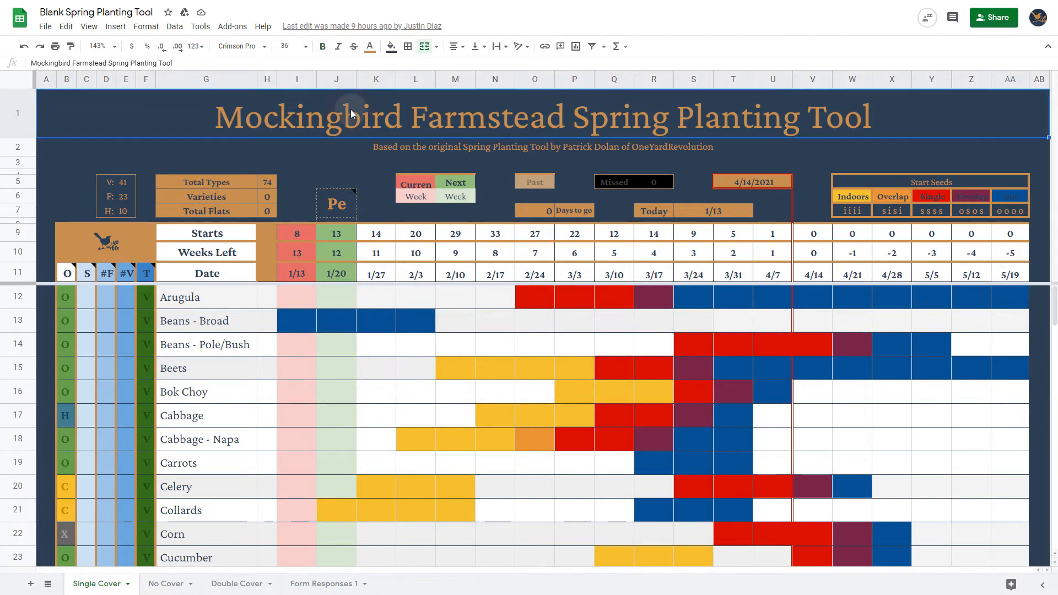
{"action": "left_click", "coordinate": [508, 148]}
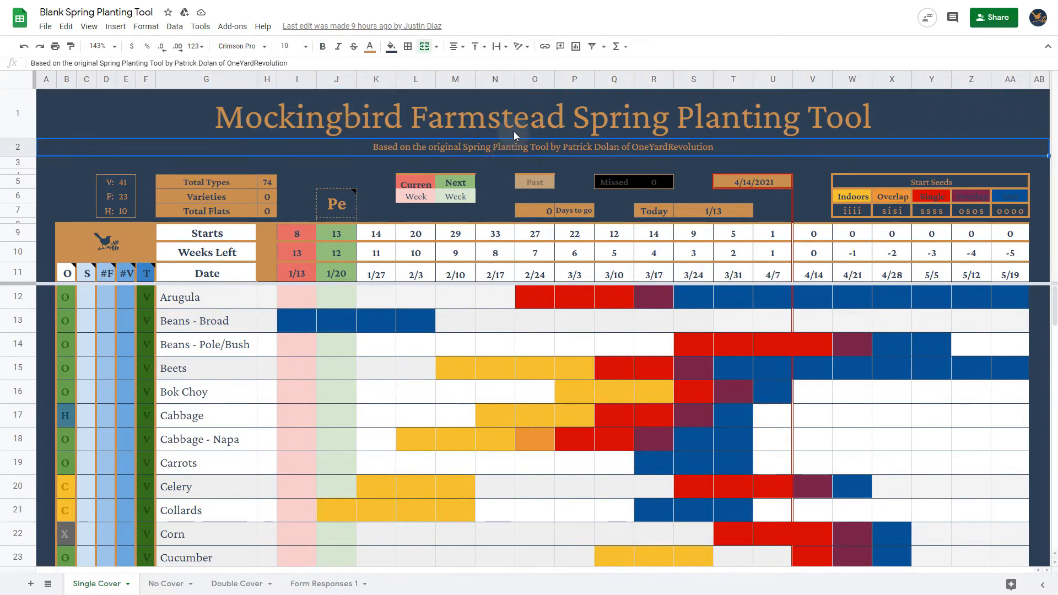
{"action": "left_click", "coordinate": [513, 131]}
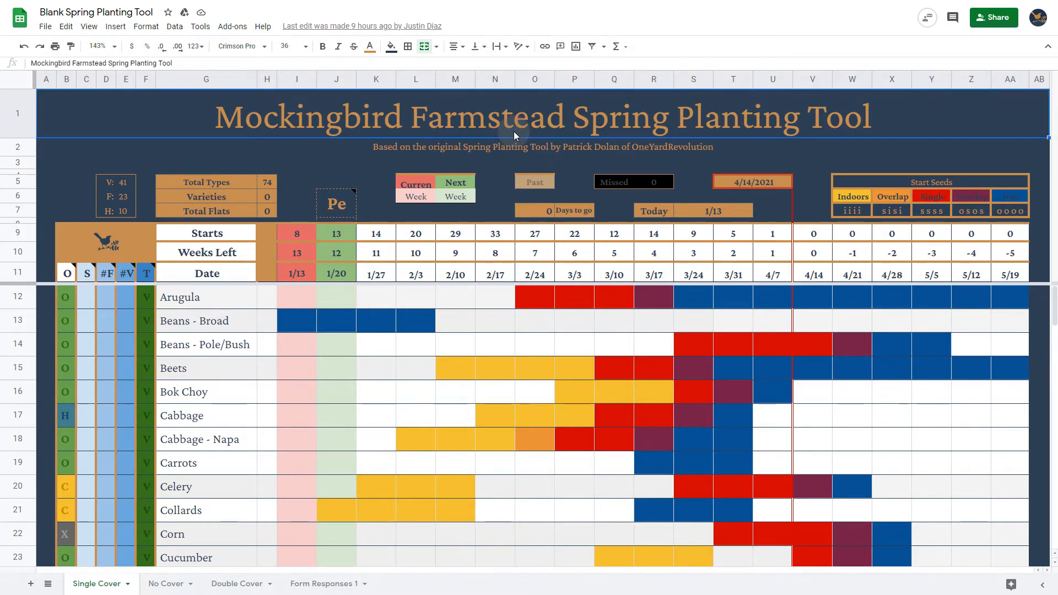
{"action": "left_click", "coordinate": [18, 181]}
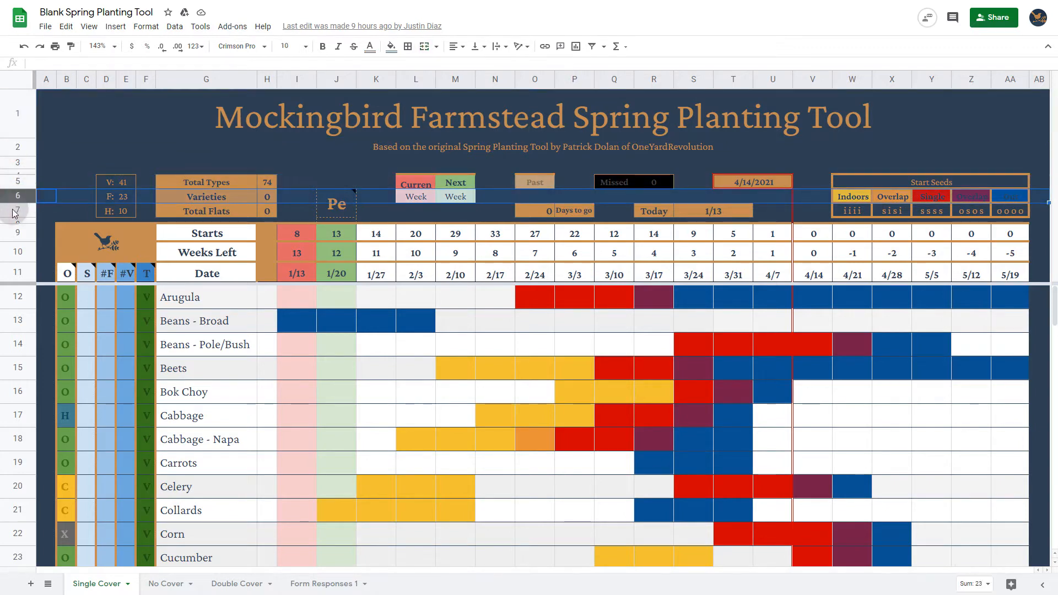
{"action": "left_click", "coordinate": [124, 198]}
{"action": "left_click_drag", "start_coordinate": [105, 183], "coordinate": [119, 211]}
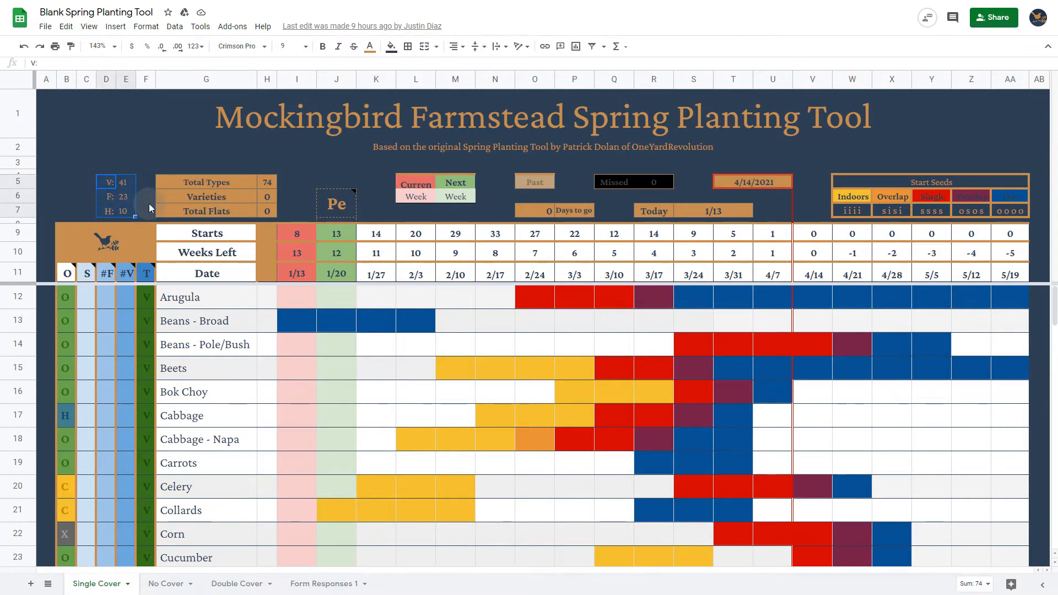
{"action": "left_click", "coordinate": [107, 185]}
{"action": "left_click", "coordinate": [107, 197]}
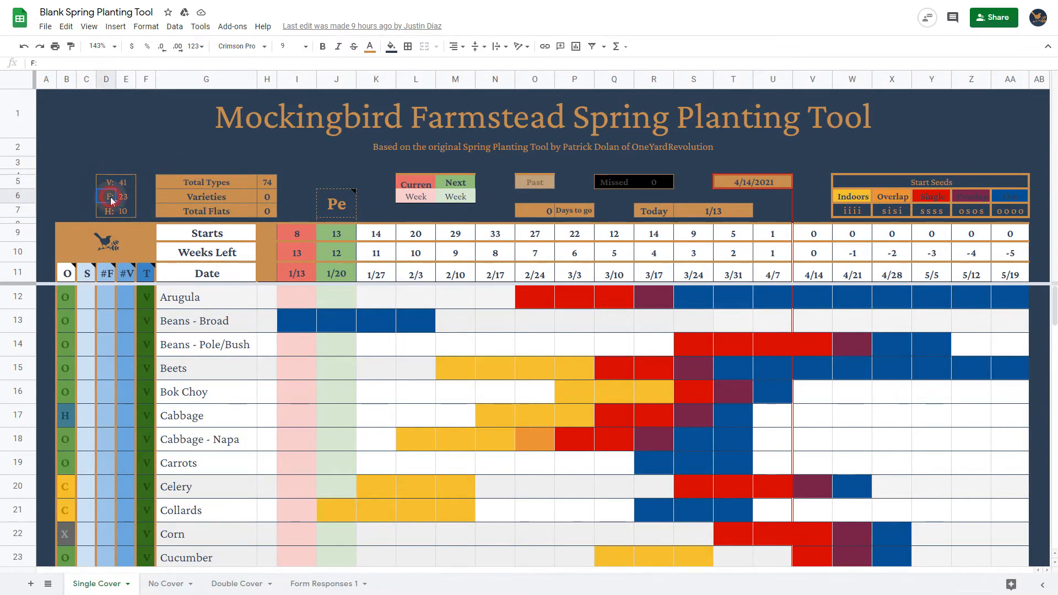
{"action": "left_click", "coordinate": [108, 213]}
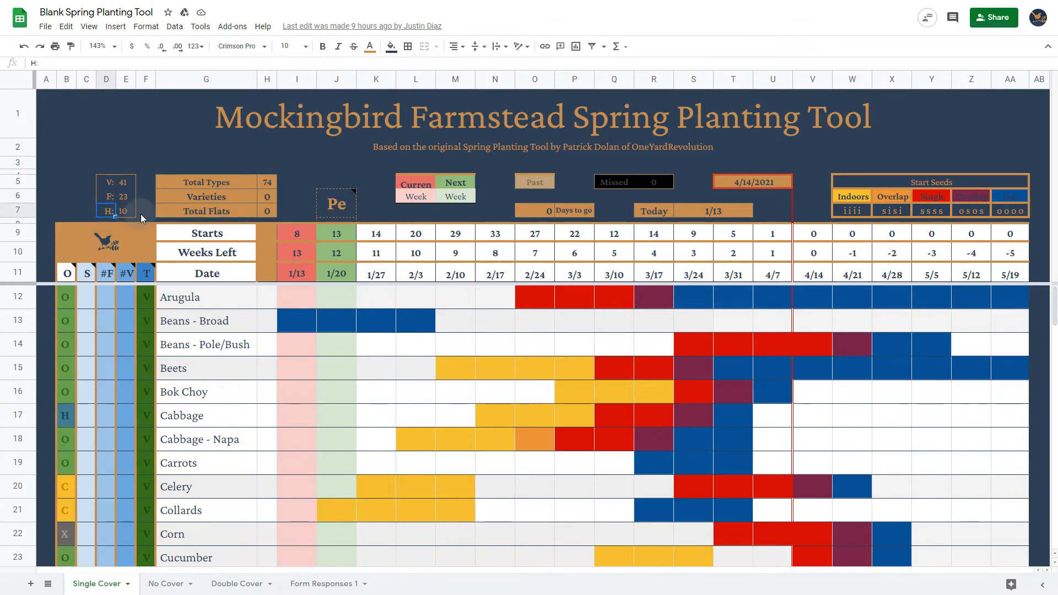
{"action": "left_click", "coordinate": [145, 77]}
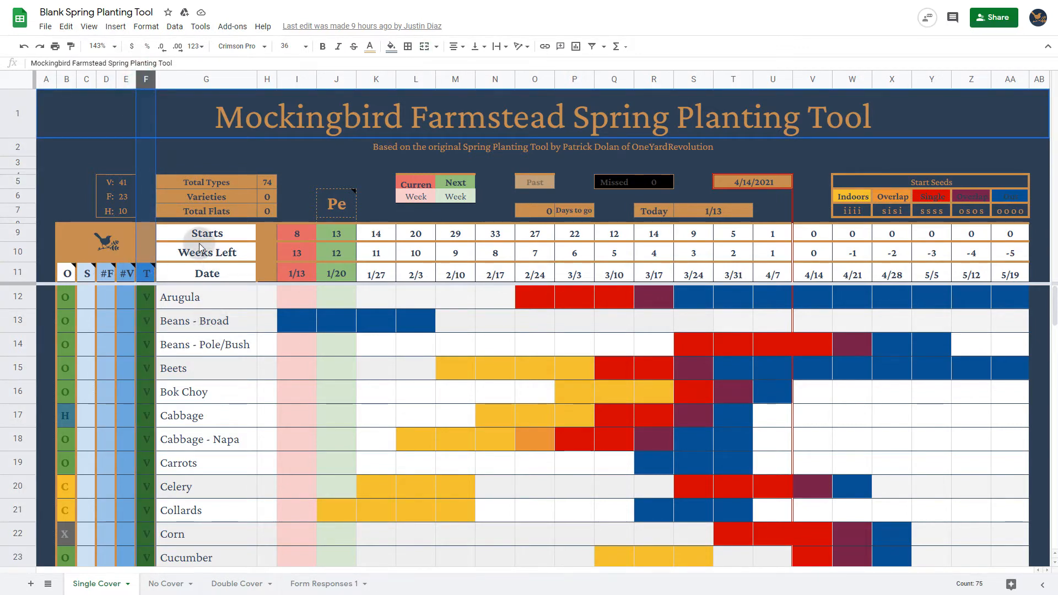
Step: Examine the Total Types, Varieties and Flats block and read the note attached to the Pe cell
{"action": "left_click_drag", "start_coordinate": [213, 185], "coordinate": [262, 212]}
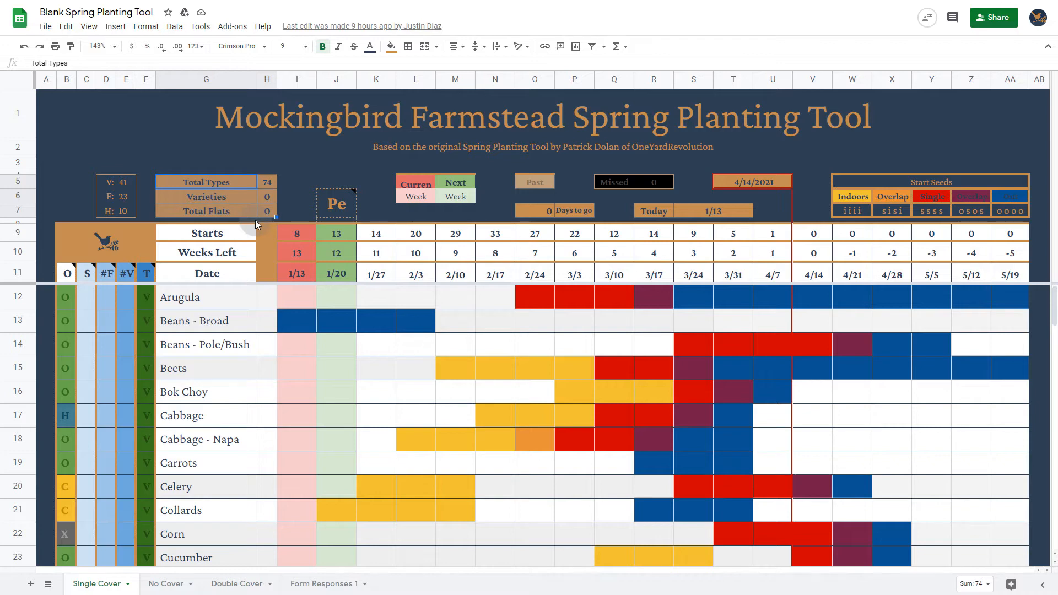
{"action": "mouse_move", "coordinate": [343, 211]}
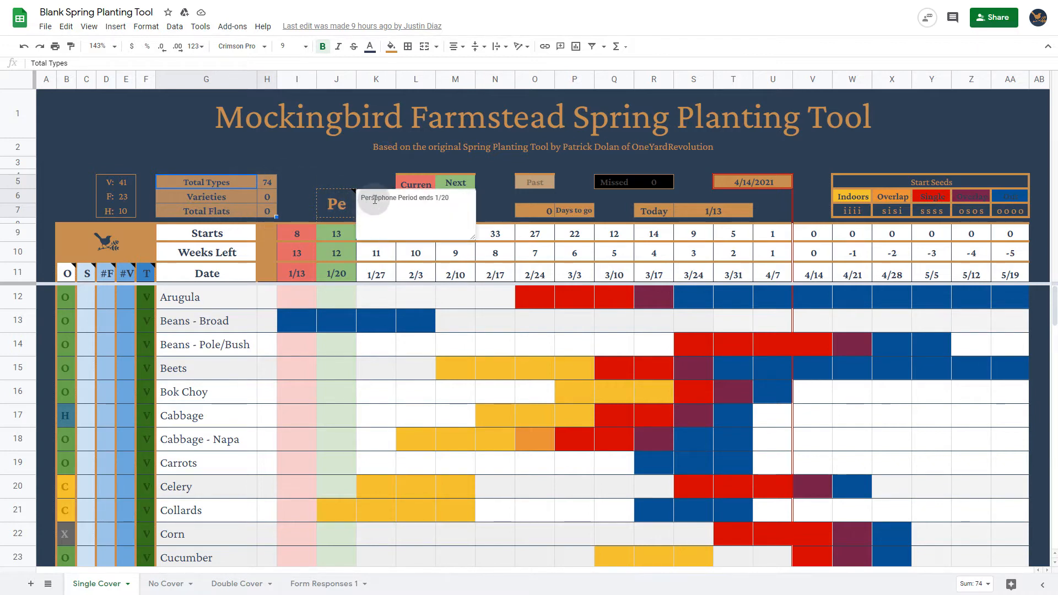
{"action": "left_click", "coordinate": [302, 211]}
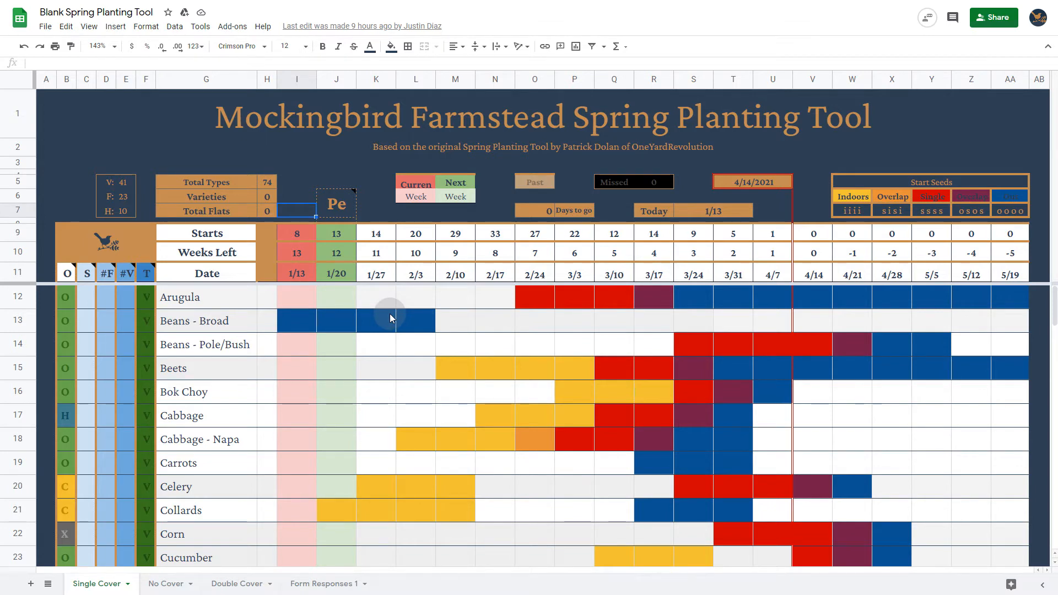
Step: Try copying the Current Week legend's formatting onto the Arugula cell in the 1/13 column, and undo it
{"action": "left_click_drag", "start_coordinate": [415, 187], "coordinate": [450, 198]}
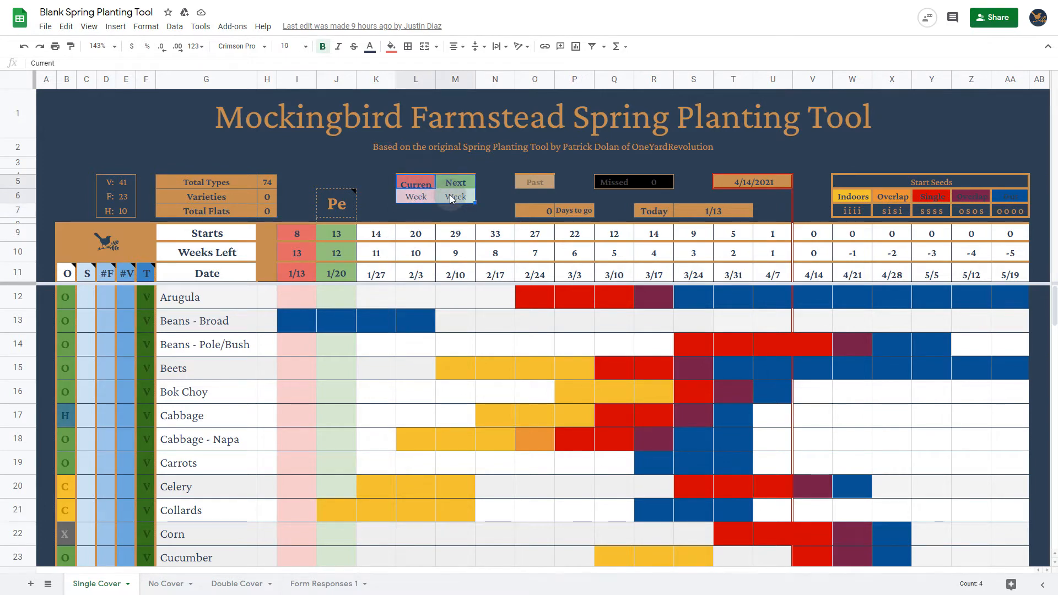
{"action": "left_click", "coordinate": [417, 190]}
{"action": "left_click_drag", "start_coordinate": [419, 189], "coordinate": [417, 199]}
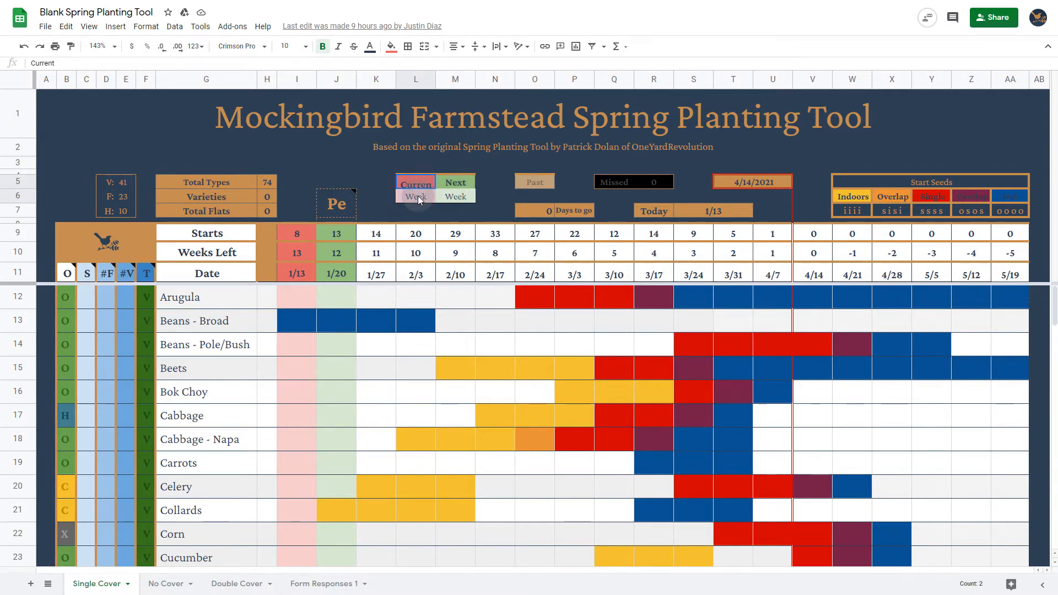
{"action": "left_click", "coordinate": [72, 48]}
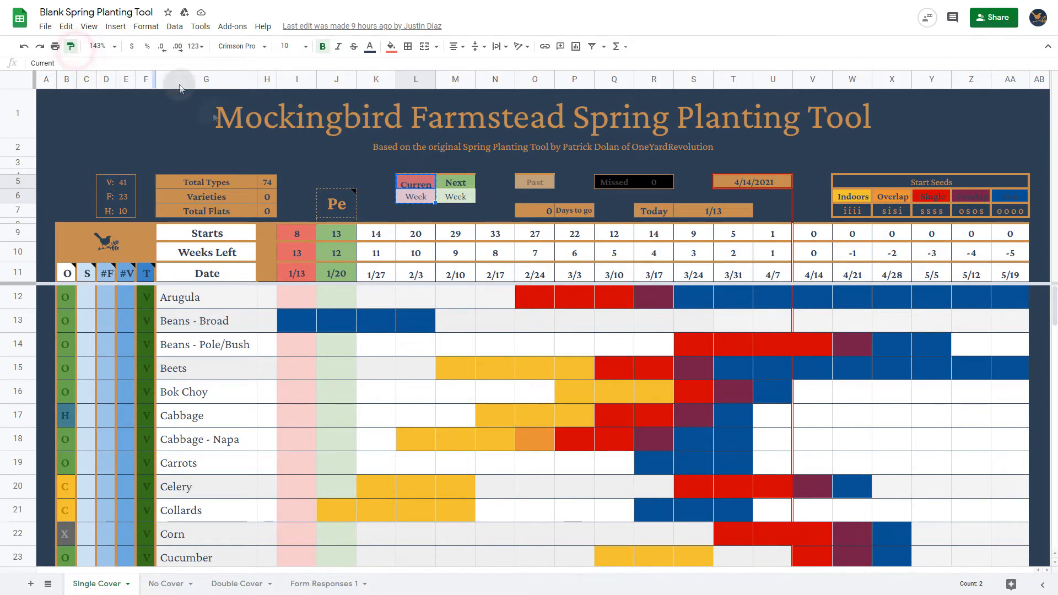
{"action": "left_click", "coordinate": [298, 300]}
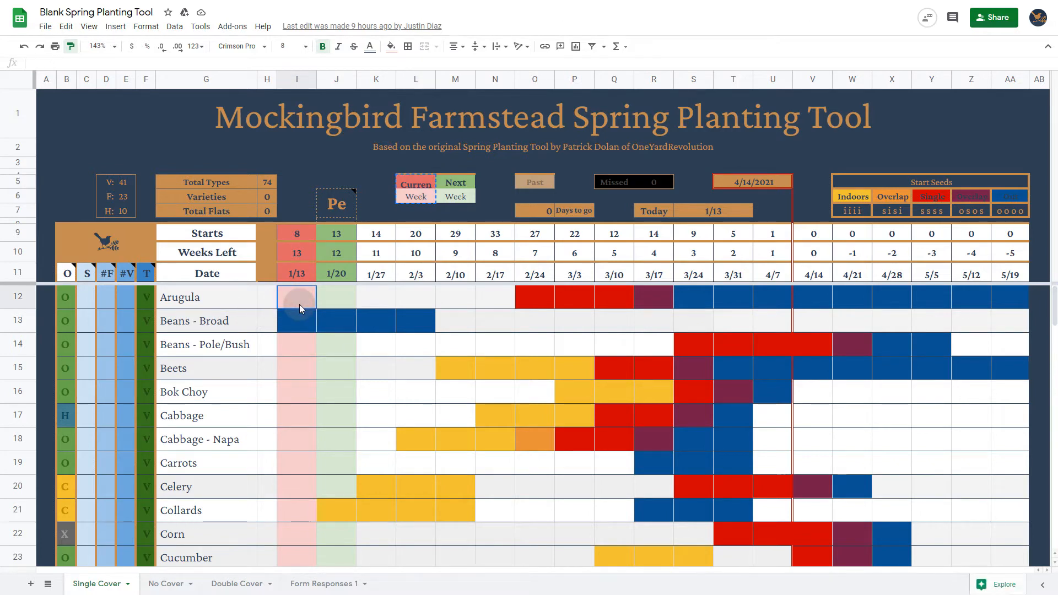
{"action": "left_click", "coordinate": [299, 304]}
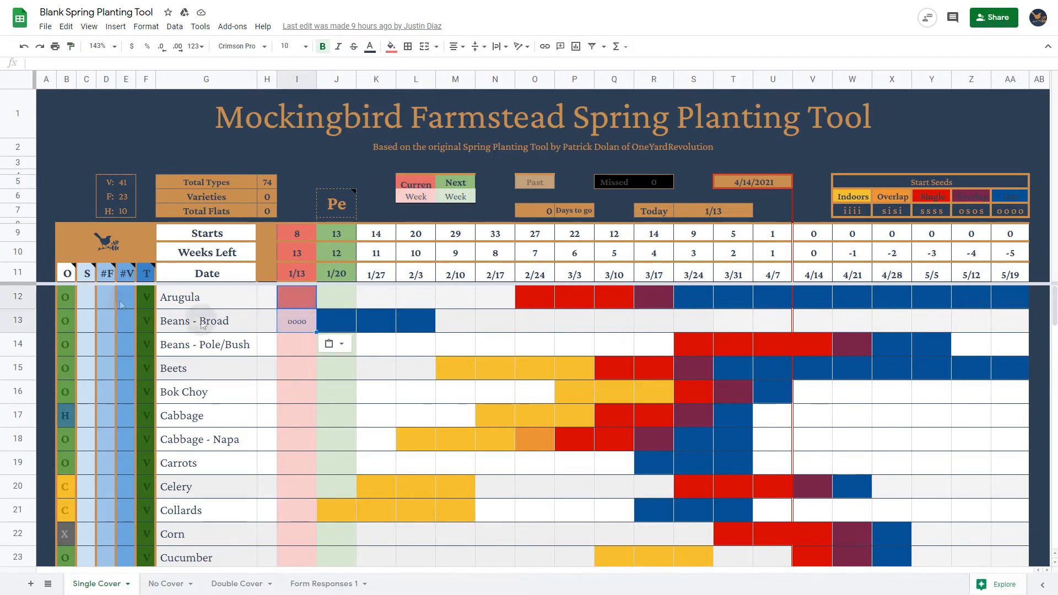
{"action": "left_click", "coordinate": [23, 47]}
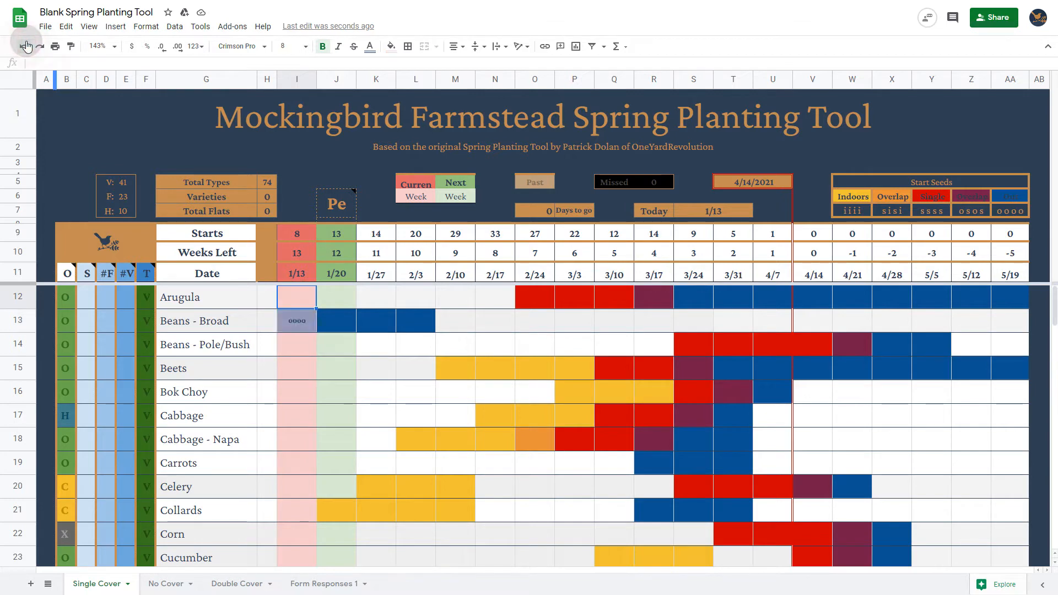
Step: Examine the Past legend cell and the formulas behind the Days to go and Missed counters
{"action": "left_click", "coordinate": [538, 183]}
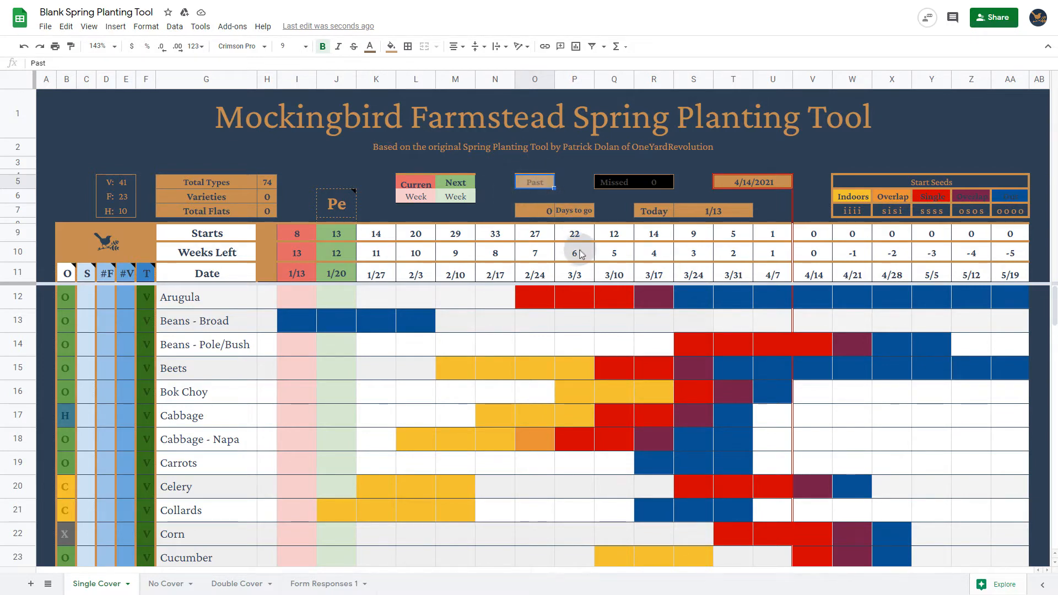
{"action": "left_click", "coordinate": [541, 209]}
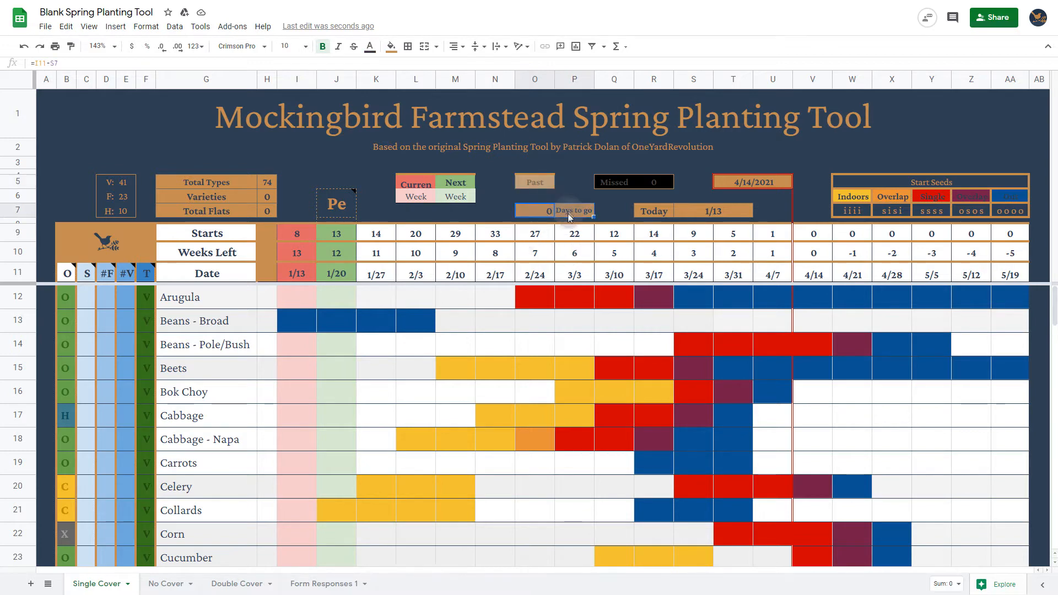
{"action": "left_click", "coordinate": [526, 312]}
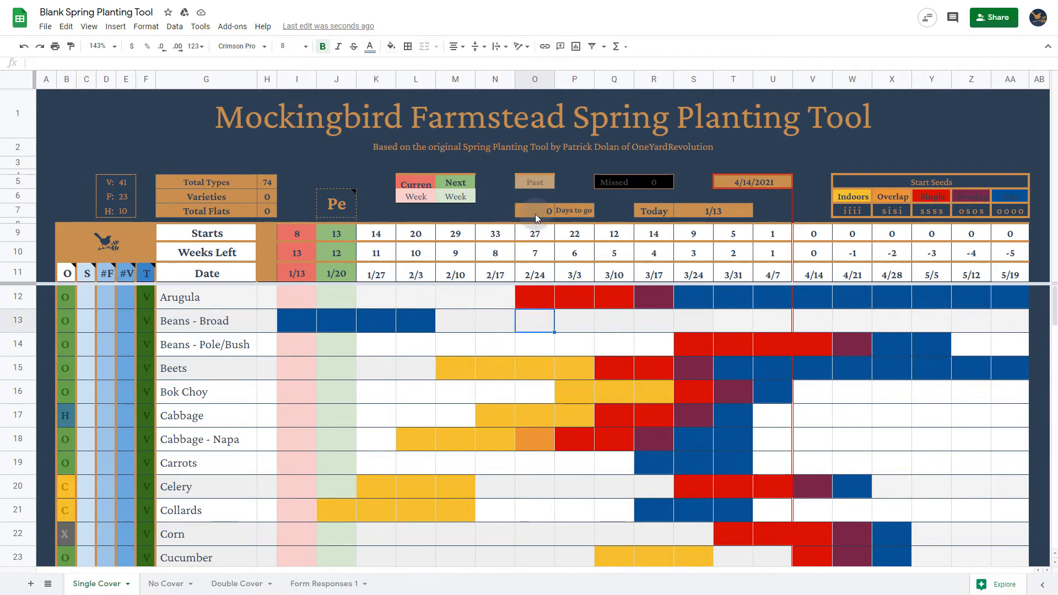
{"action": "left_click", "coordinate": [646, 183]}
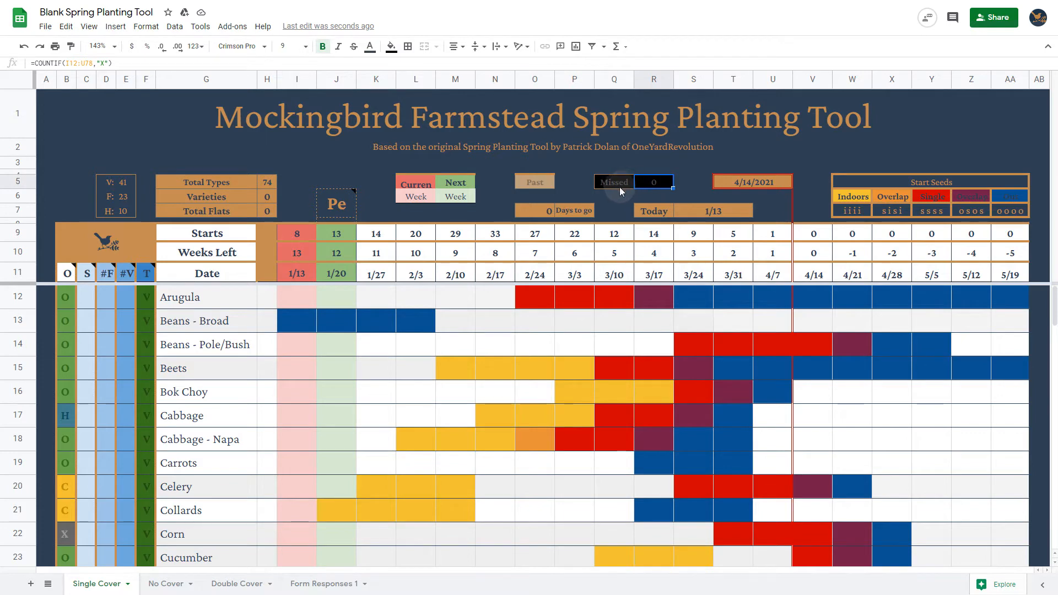
Step: Try entering x for Beans - Broad in the 2/17 column, check the Missed counter, and clear the mark
{"action": "left_click", "coordinate": [507, 324]}
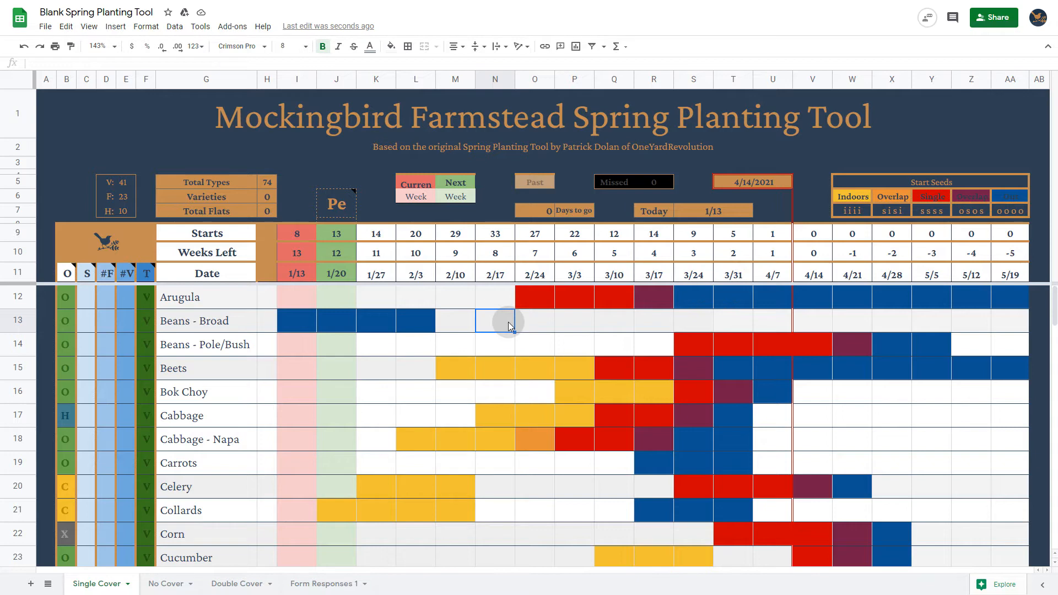
{"action": "type", "text": "x"}
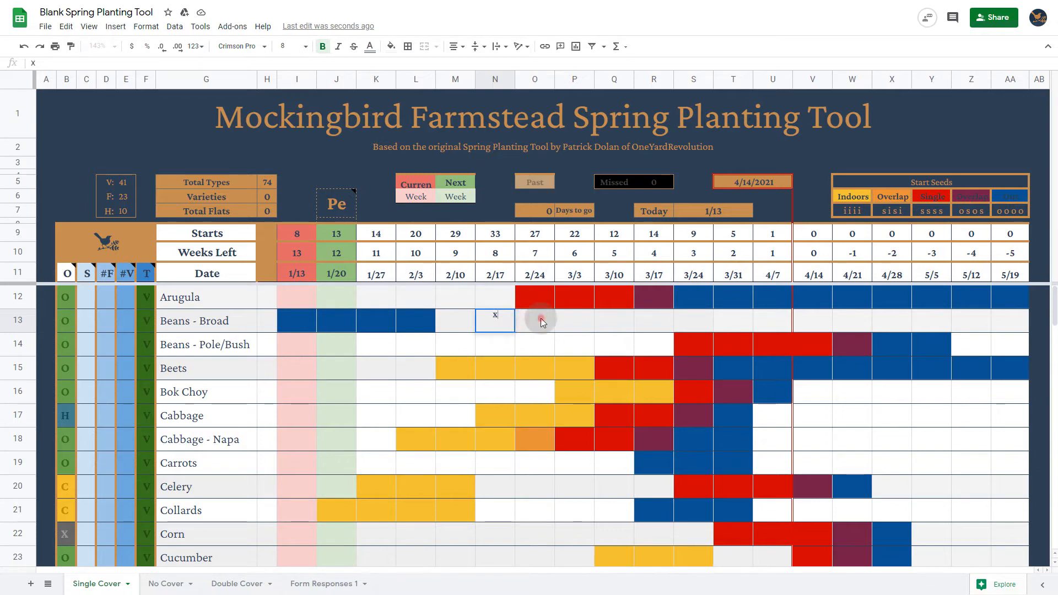
{"action": "left_click", "coordinate": [542, 323]}
{"action": "left_click", "coordinate": [491, 324]}
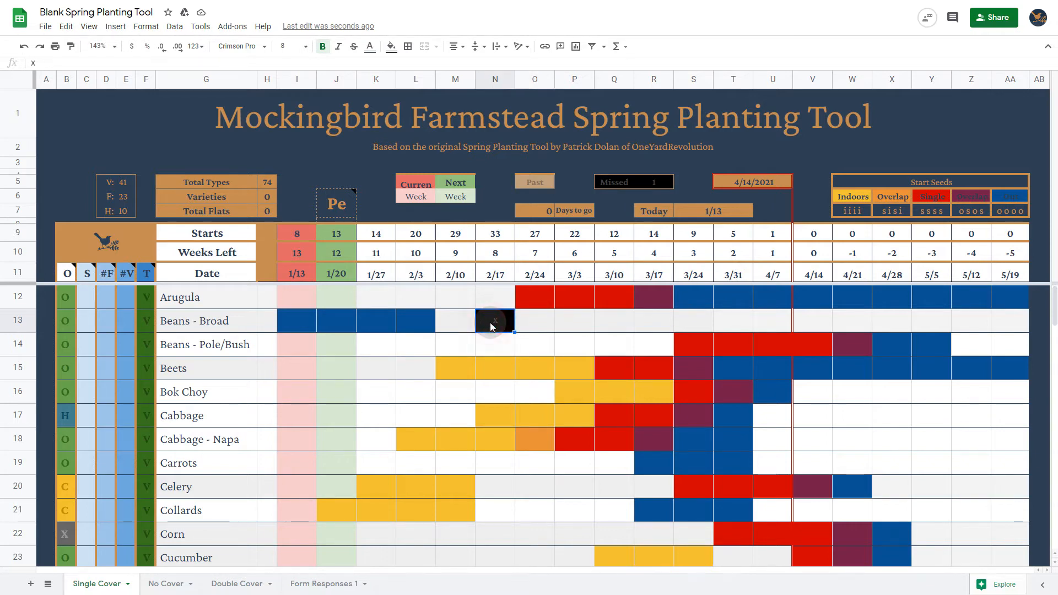
{"action": "left_click", "coordinate": [653, 182]}
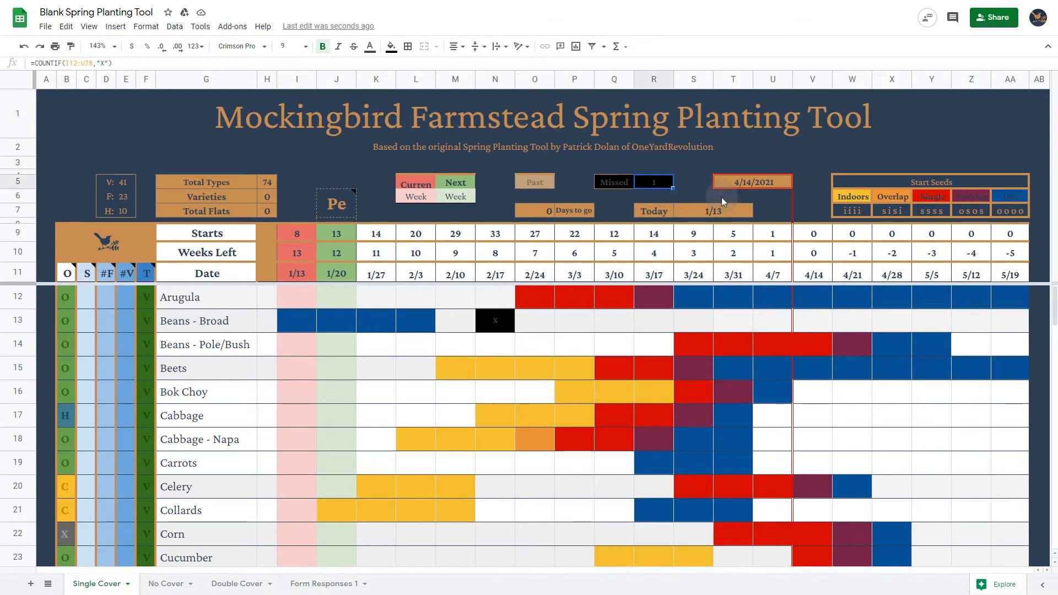
{"action": "left_click", "coordinate": [498, 326]}
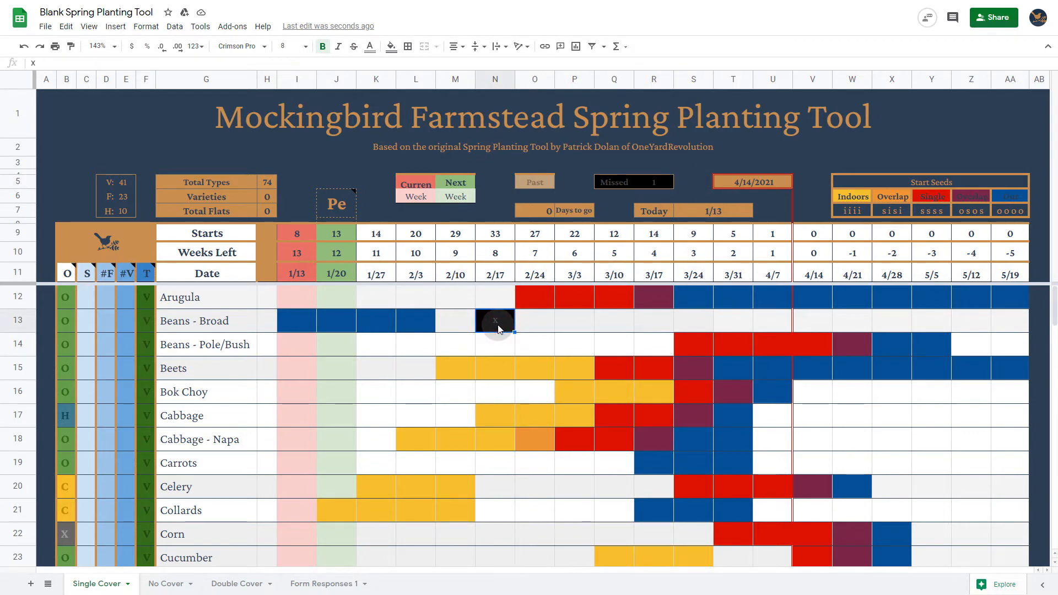
{"action": "key", "text": "Delete"}
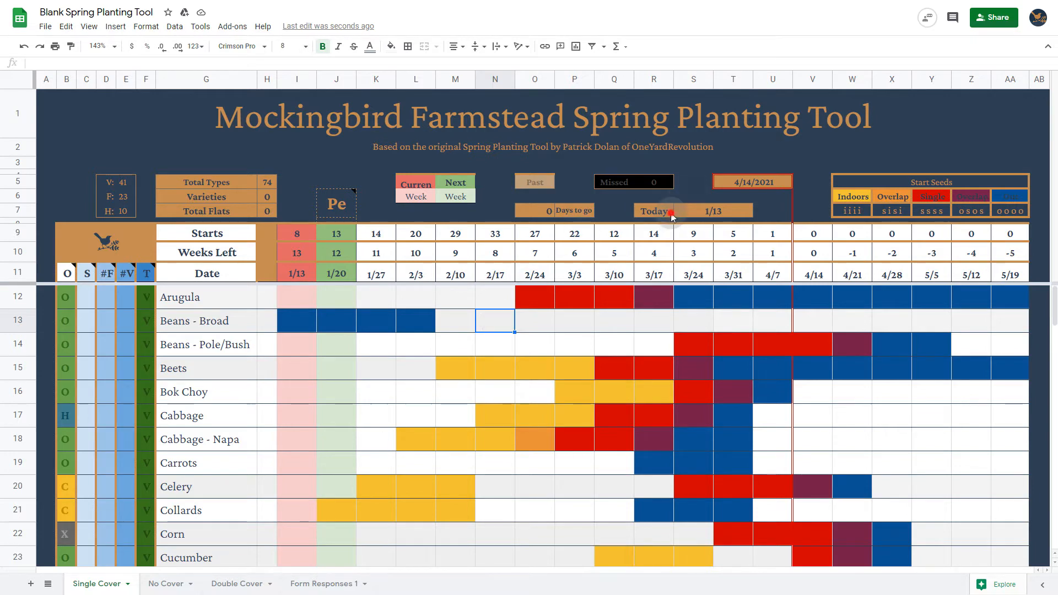
Step: Examine the Today formula, the red-bordered date cell with its calendar picker, and the Start Seeds legend
{"action": "left_click", "coordinate": [709, 212]}
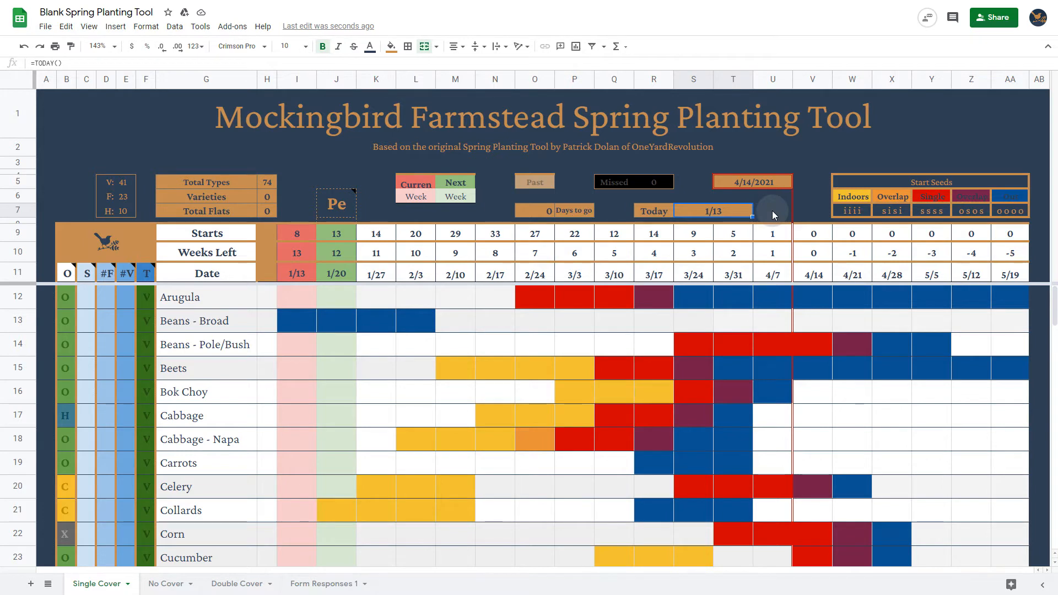
{"action": "left_click", "coordinate": [743, 185]}
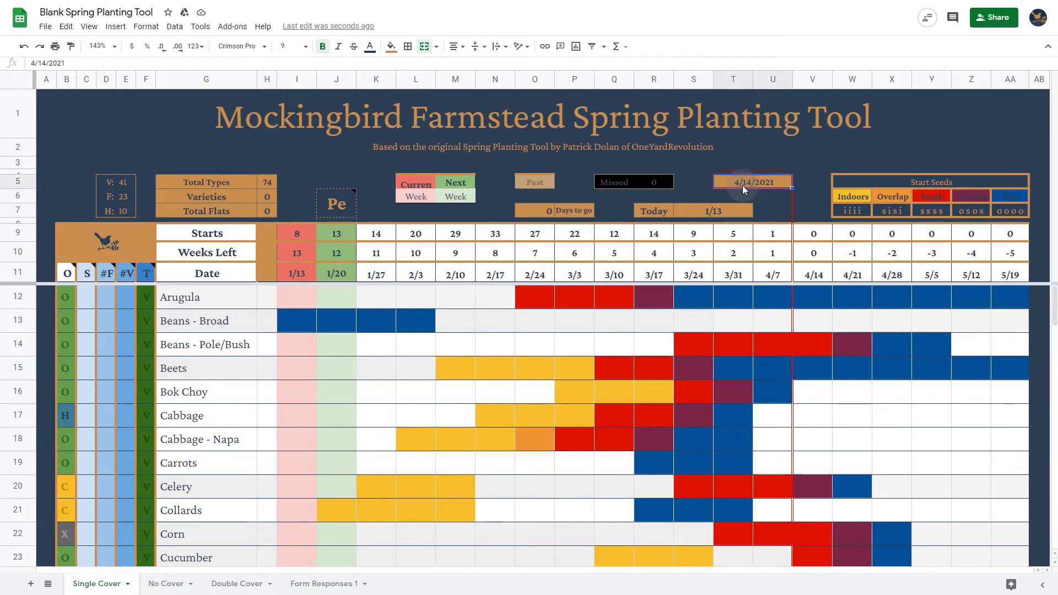
{"action": "double_click", "coordinate": [742, 186]}
{"action": "double_click", "coordinate": [743, 186]}
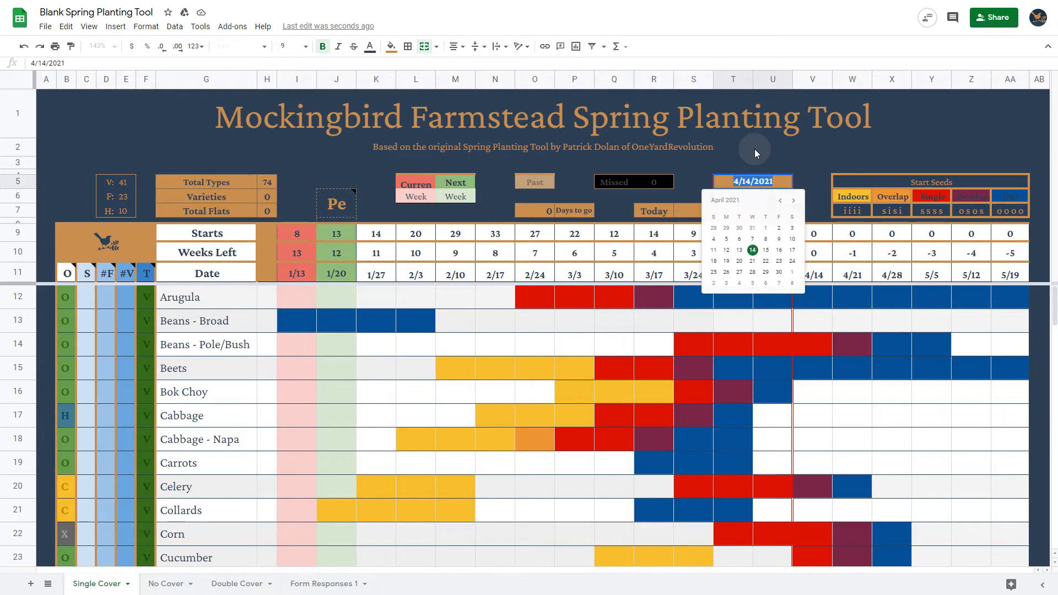
{"action": "left_click", "coordinate": [818, 212]}
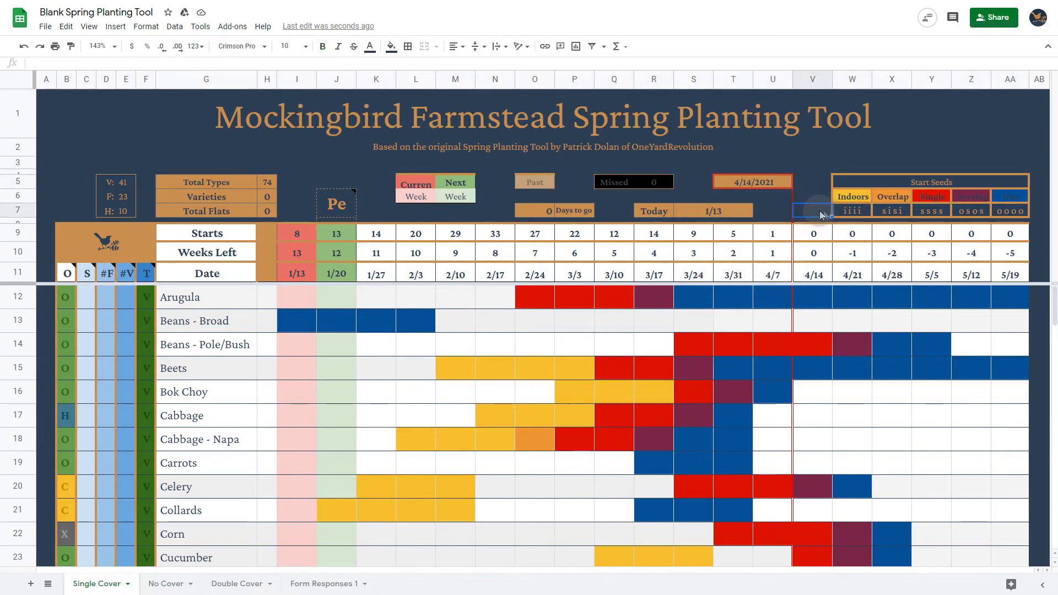
{"action": "left_click", "coordinate": [864, 183]}
{"action": "left_click", "coordinate": [861, 212], "text": "shift"}
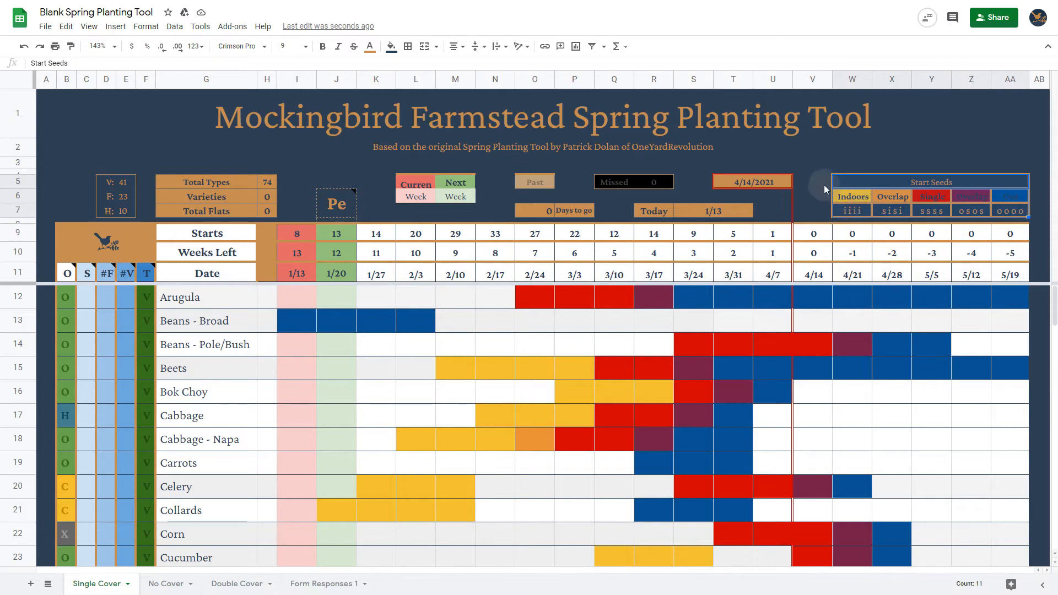
Step: Examine each colour category in the Start Seeds legend, from Indoors through Overlap and Single to Out
{"action": "left_click", "coordinate": [856, 193]}
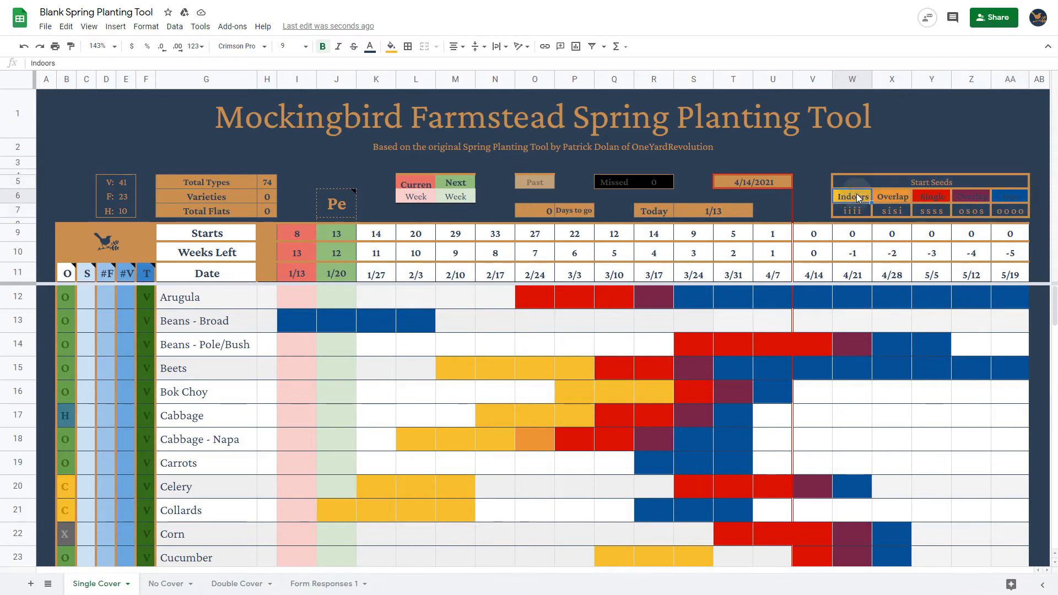
{"action": "left_click", "coordinate": [901, 197]}
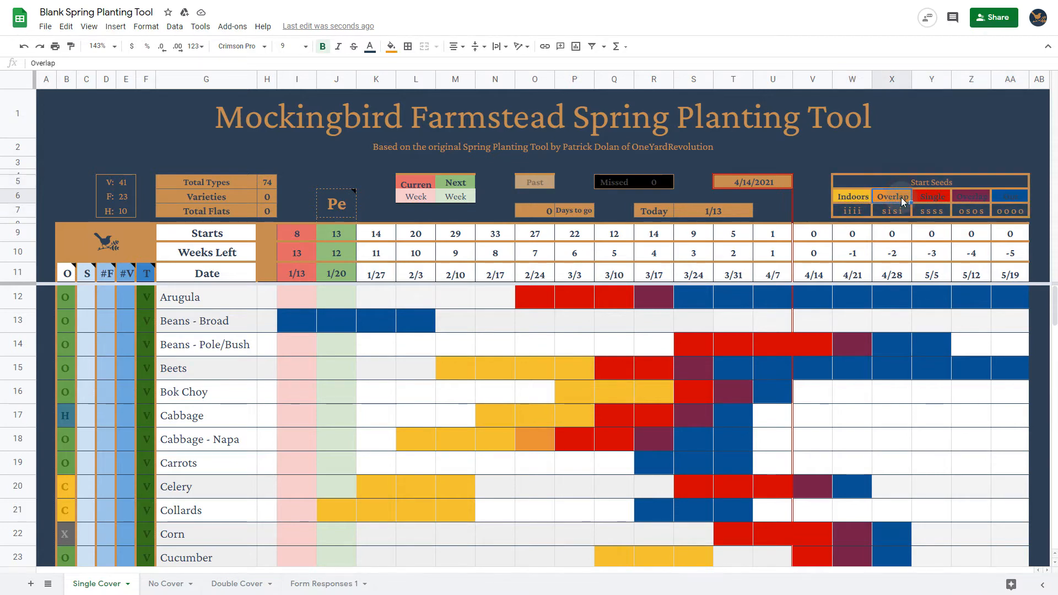
{"action": "left_click", "coordinate": [930, 200]}
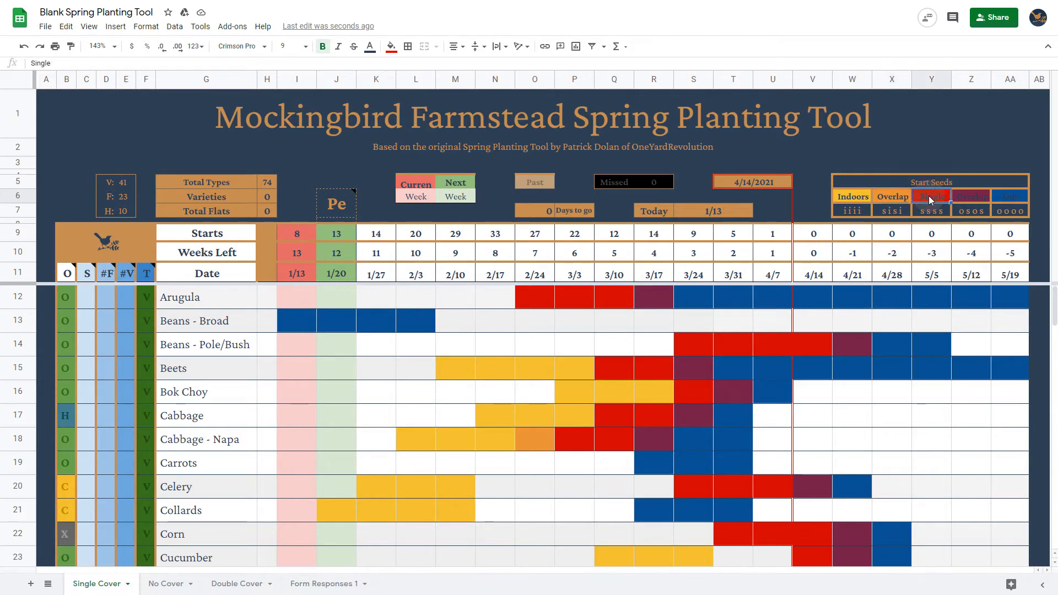
{"action": "left_click", "coordinate": [978, 200]}
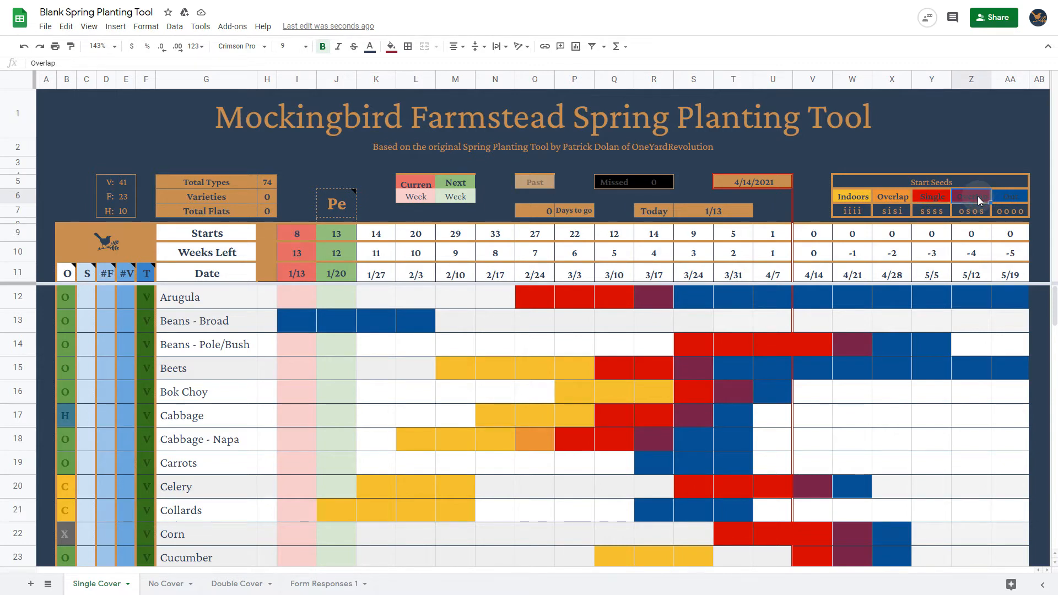
{"action": "left_click", "coordinate": [1014, 197]}
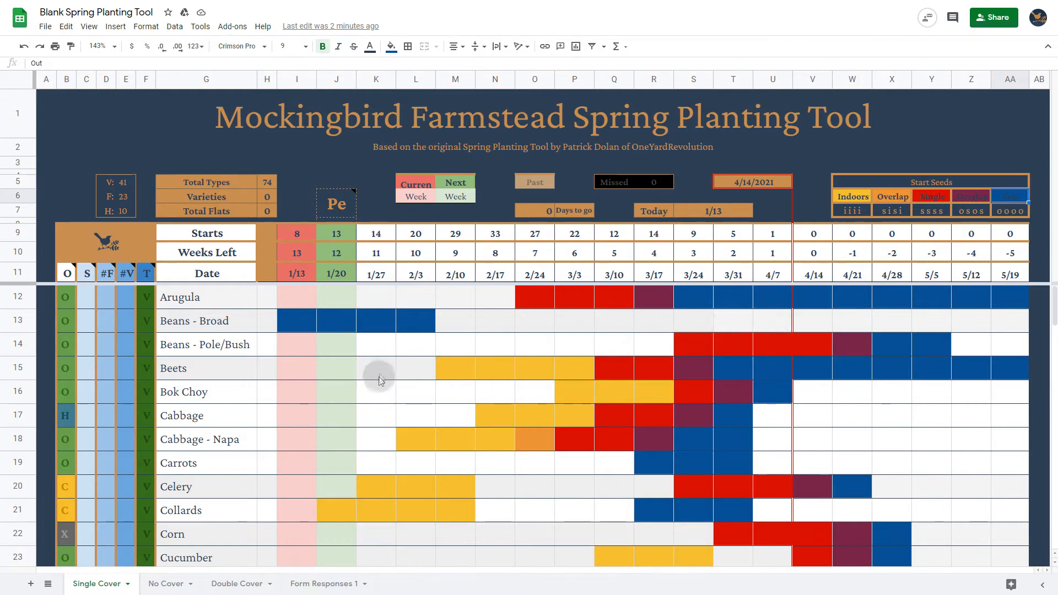
Step: Try entering iiii for Beans - Pole/Bush in the 1/27 column, and clear the entry
{"action": "left_click", "coordinate": [385, 352]}
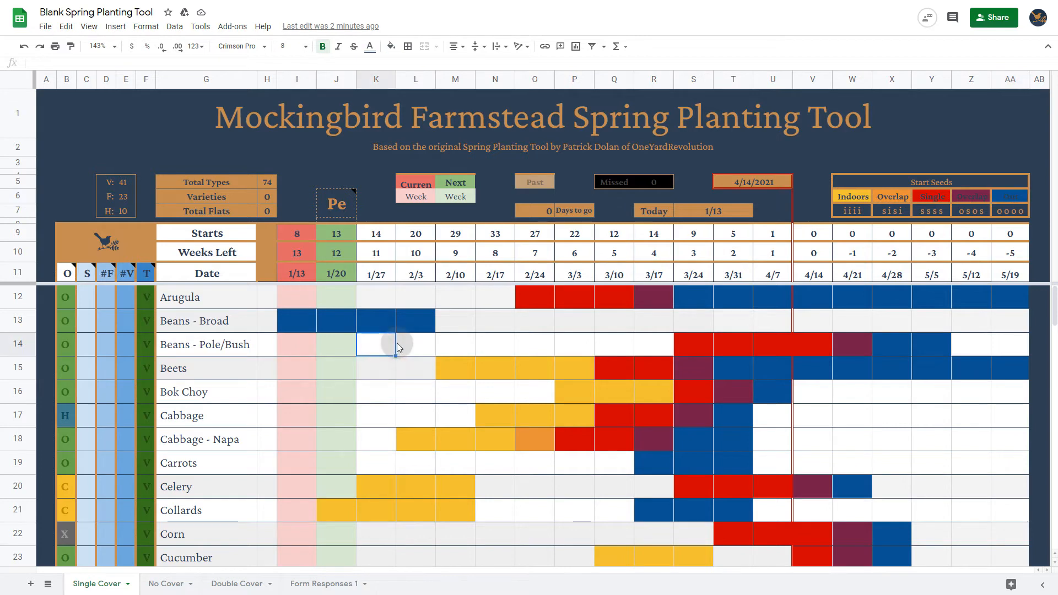
{"action": "type", "text": "iiii"}
{"action": "key", "text": "Return"}
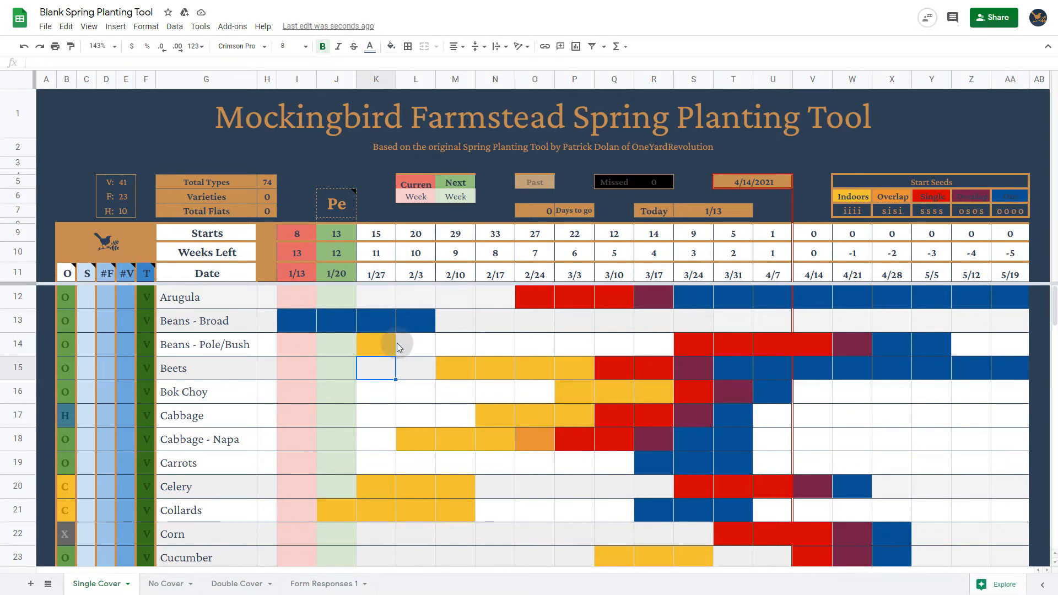
{"action": "left_click", "coordinate": [374, 346]}
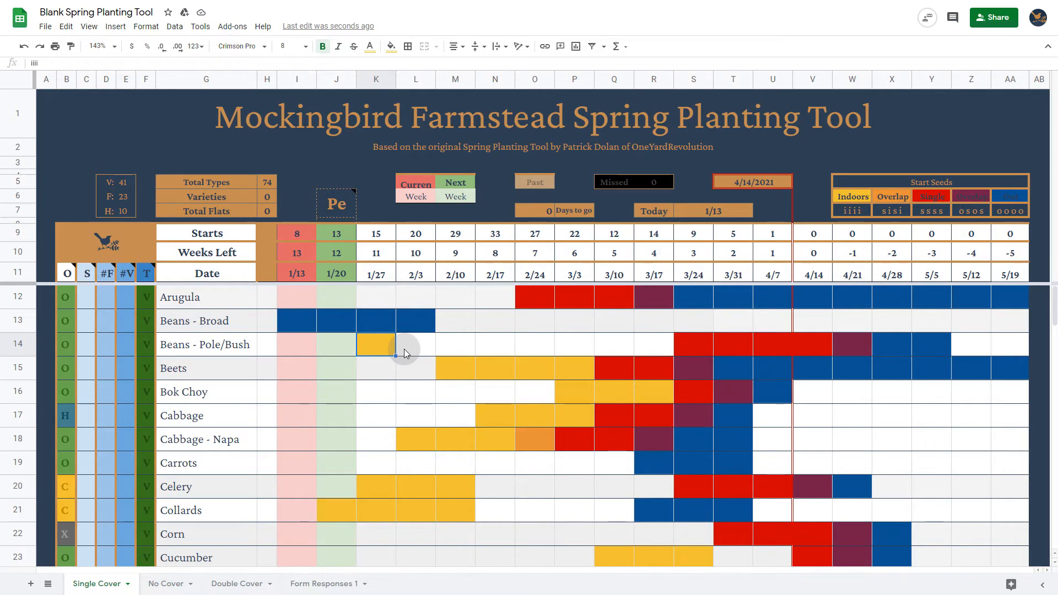
{"action": "key", "text": "Delete"}
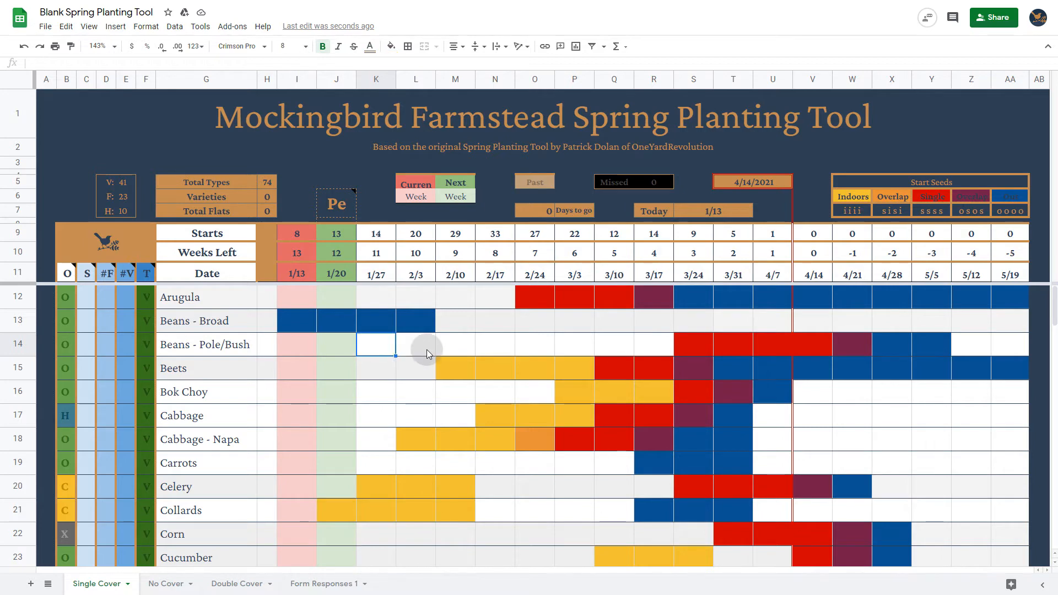
Step: Examine the four-letter codes beneath each colour category of the Start Seeds legend
{"action": "left_click", "coordinate": [858, 211]}
{"action": "left_click", "coordinate": [892, 214]}
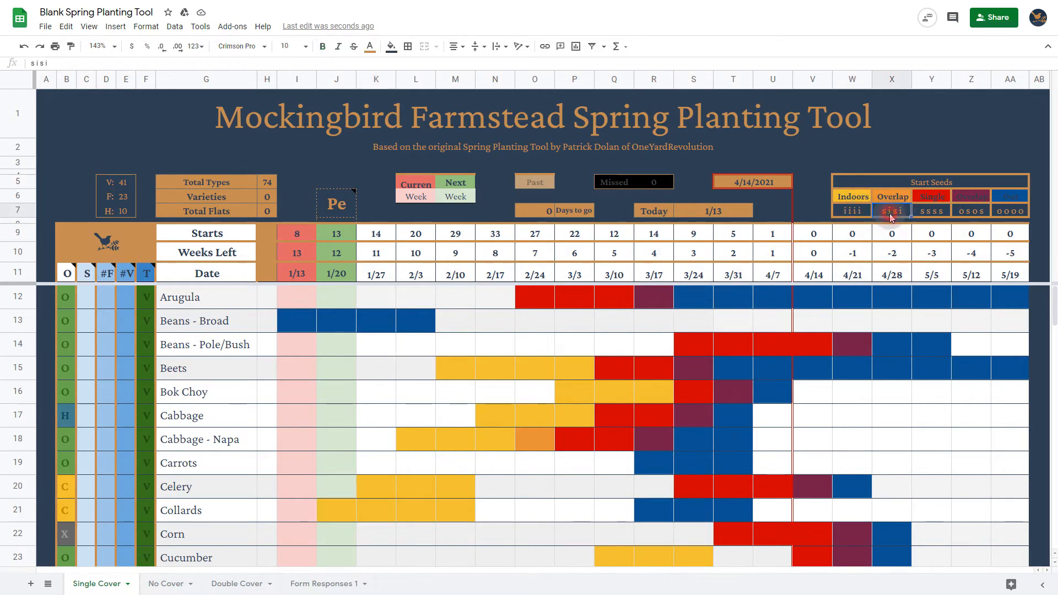
{"action": "left_click", "coordinate": [925, 214]}
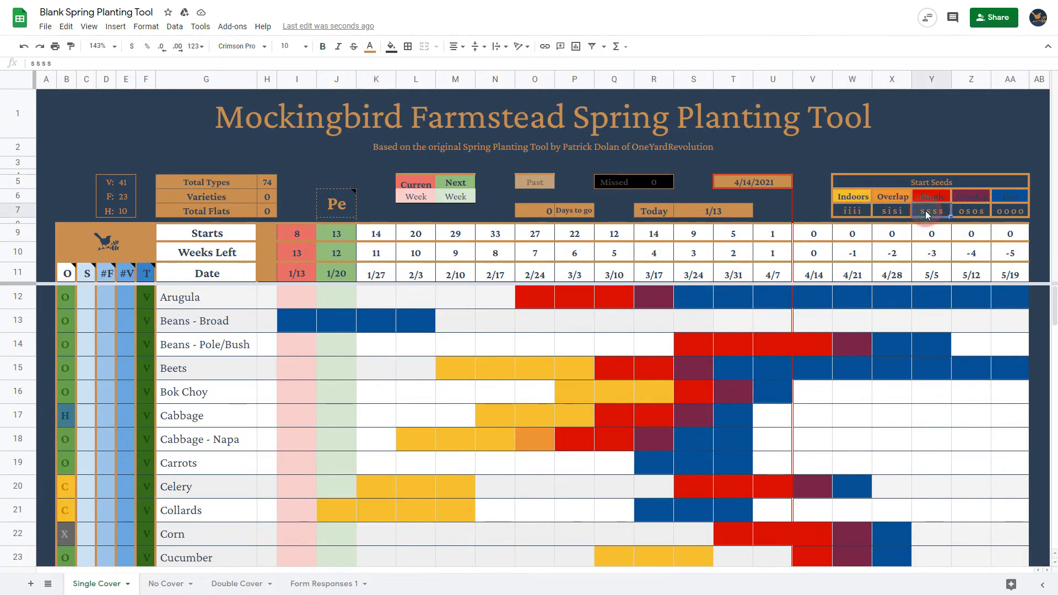
{"action": "left_click", "coordinate": [972, 215]}
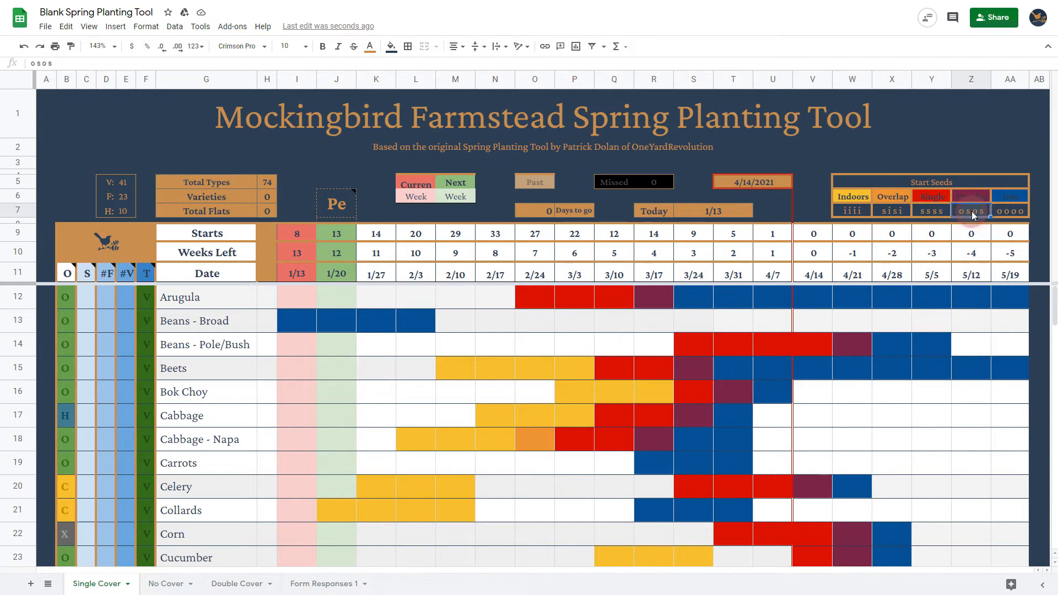
{"action": "left_click", "coordinate": [1010, 211]}
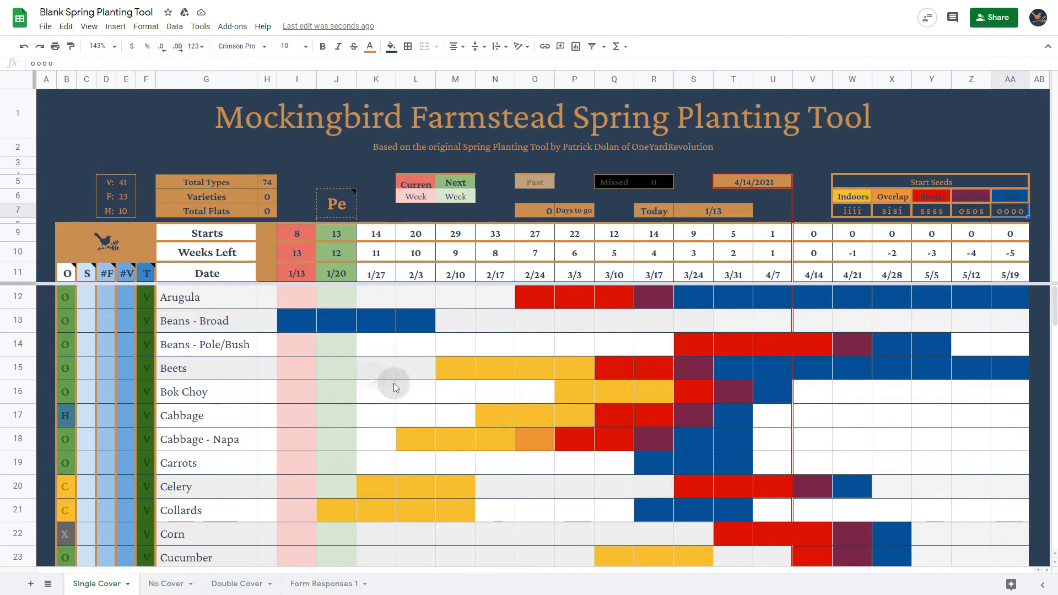
Step: Examine the Starts counts for the 1/13 and 1/20 weeks and the planting cells below them
{"action": "left_click_drag", "start_coordinate": [297, 233], "coordinate": [336, 233]}
{"action": "left_click_drag", "start_coordinate": [329, 355], "coordinate": [326, 480]}
{"action": "left_click", "coordinate": [372, 420]}
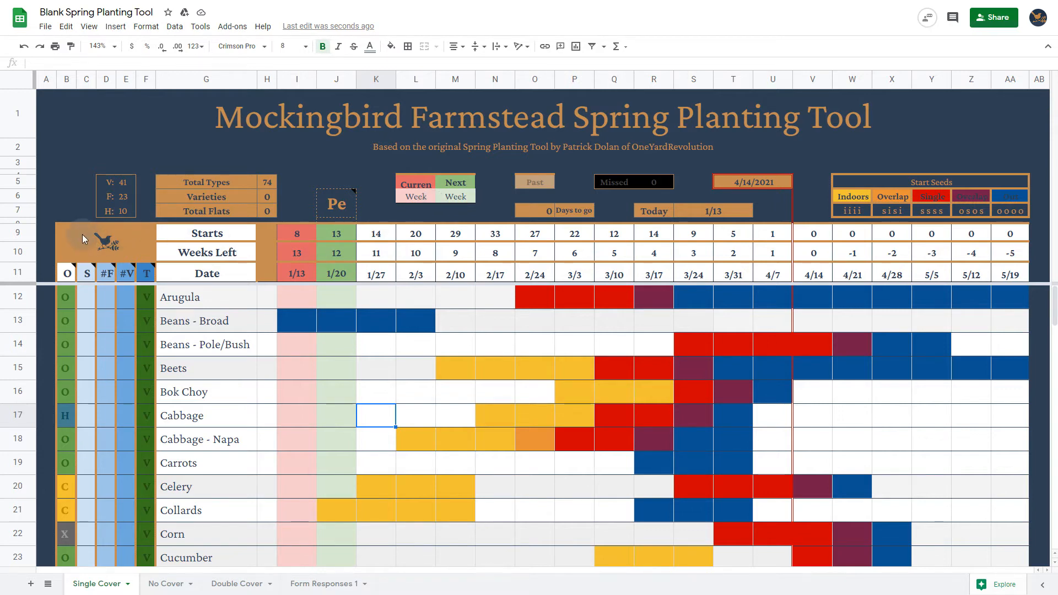
Step: Read the stock code note on the O column header and check the stock cell for Beans - Broad
{"action": "left_click", "coordinate": [98, 246]}
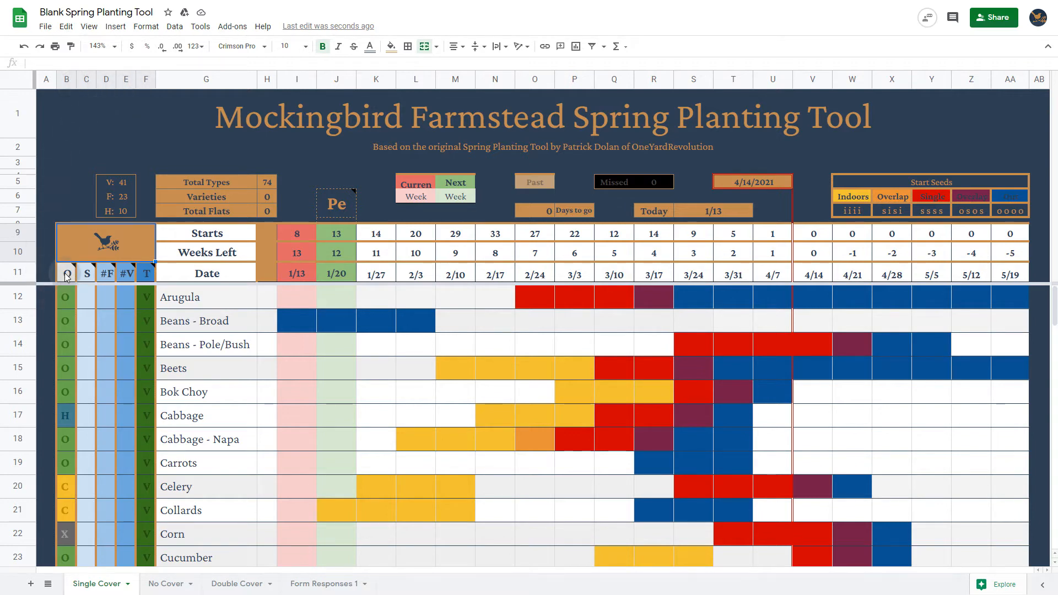
{"action": "mouse_move", "coordinate": [65, 277]}
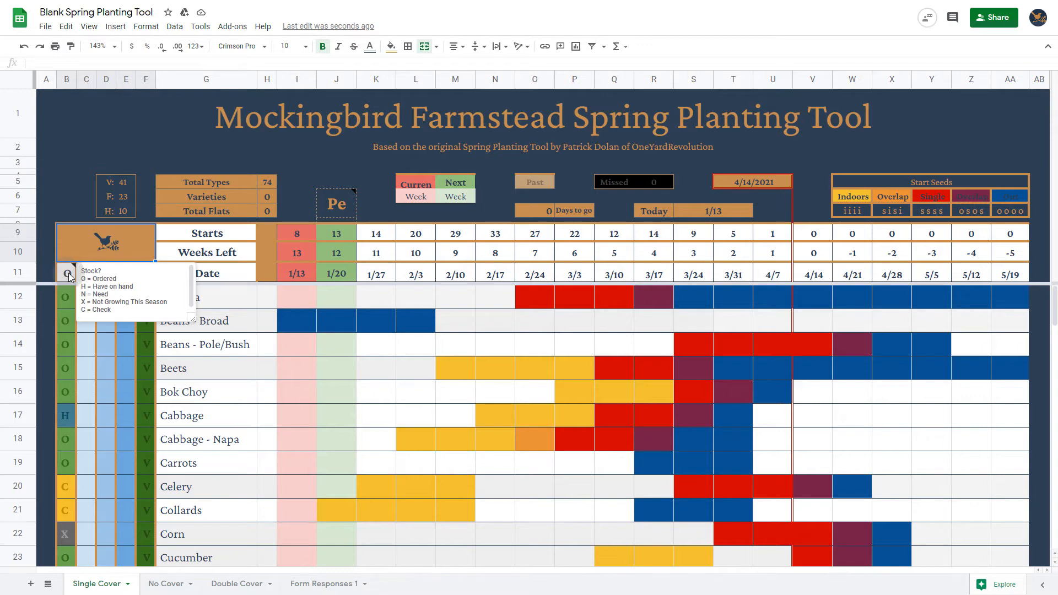
{"action": "left_click", "coordinate": [106, 281]}
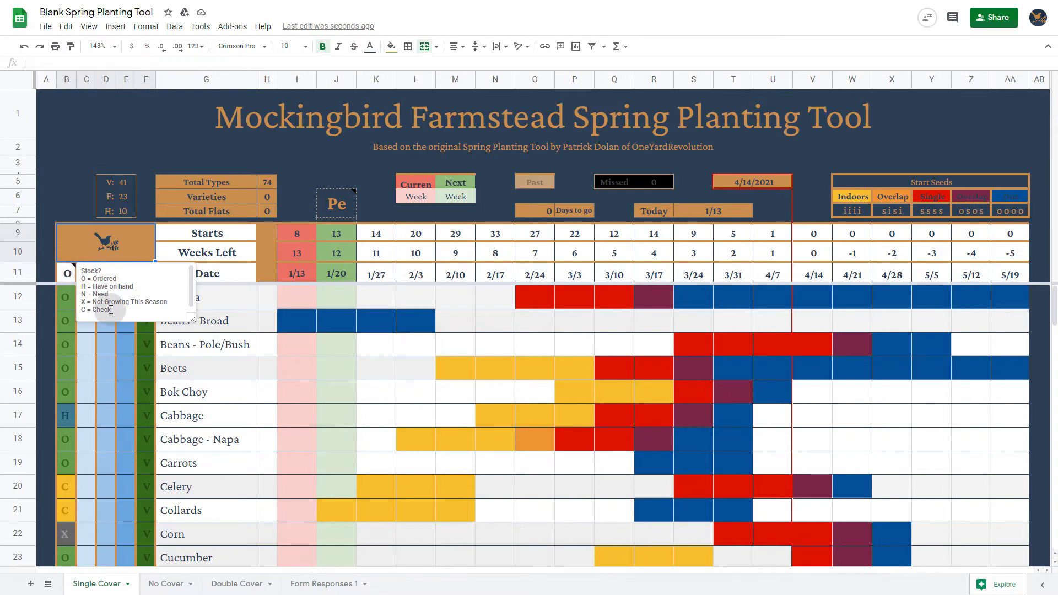
{"action": "left_click_drag", "start_coordinate": [112, 310], "coordinate": [84, 271]}
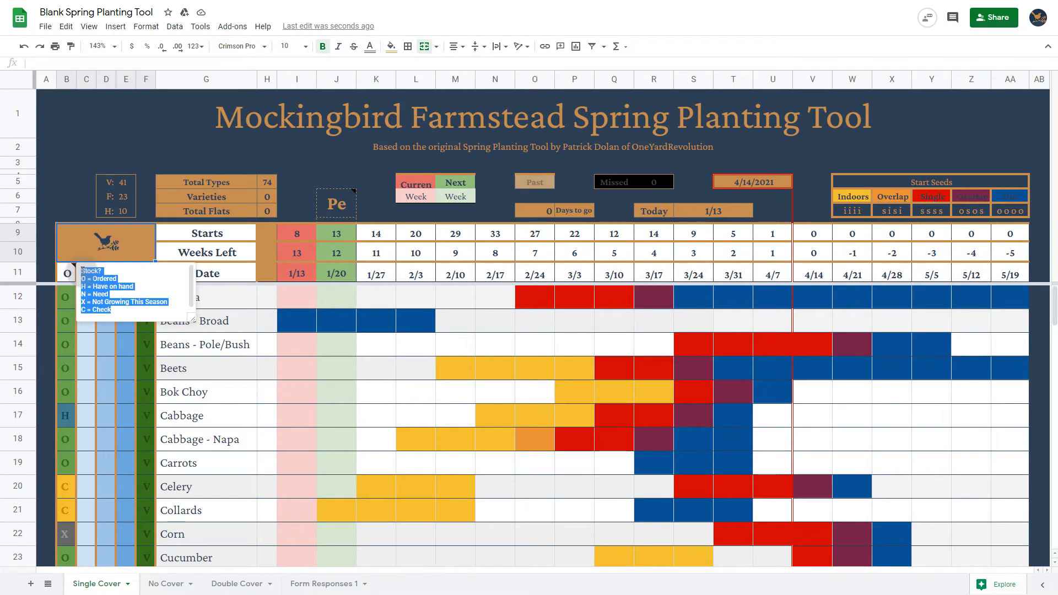
{"action": "left_click", "coordinate": [68, 326]}
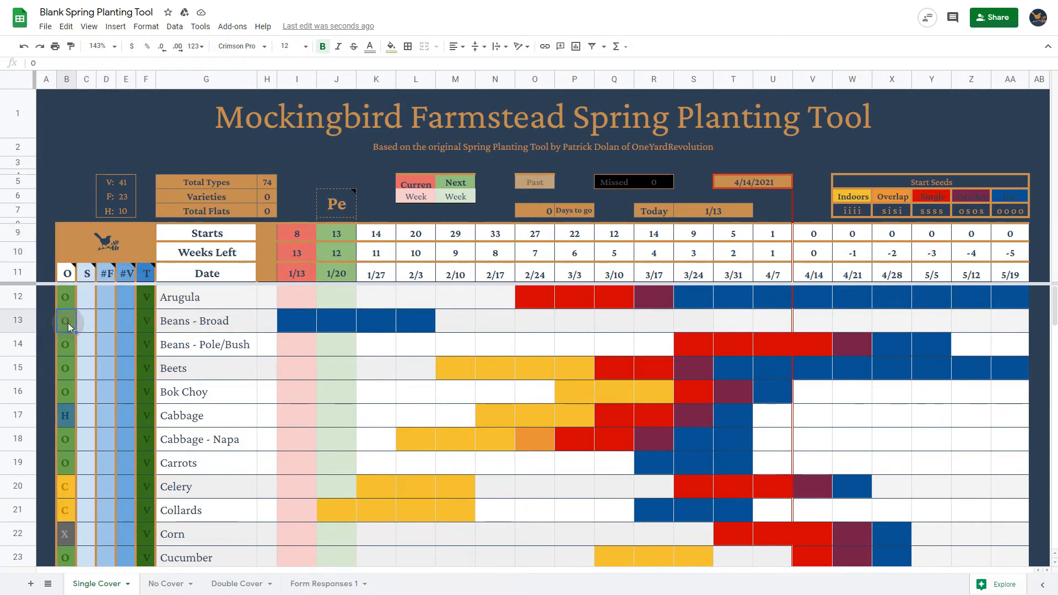
Step: Examine the S, #F, #V and T column headers and their notes, including the Arugula supplier cell
{"action": "mouse_move", "coordinate": [84, 273]}
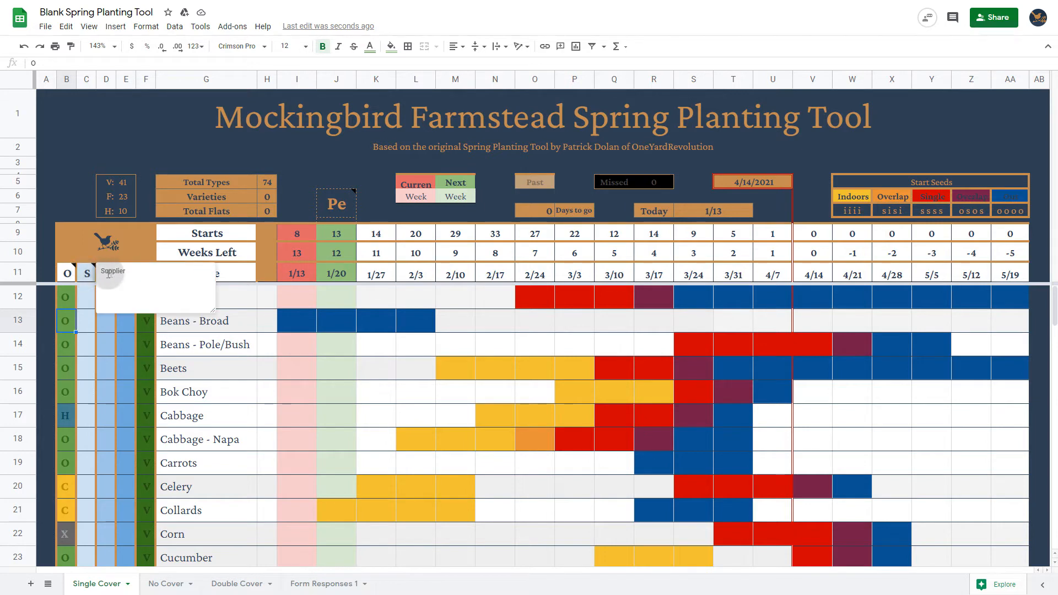
{"action": "left_click", "coordinate": [86, 302]}
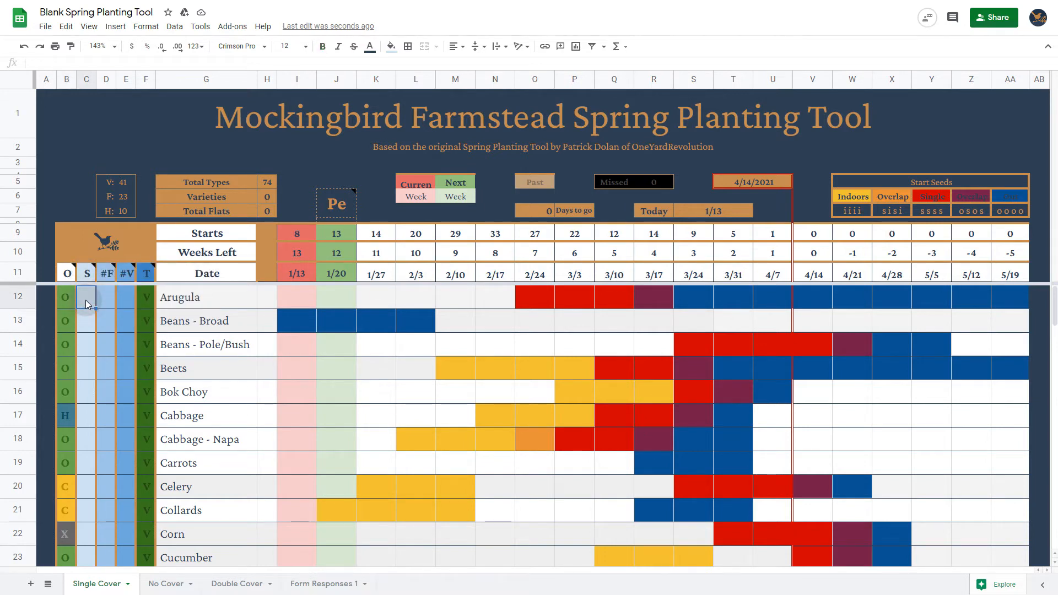
{"action": "mouse_move", "coordinate": [116, 275]}
{"action": "left_click", "coordinate": [126, 273]}
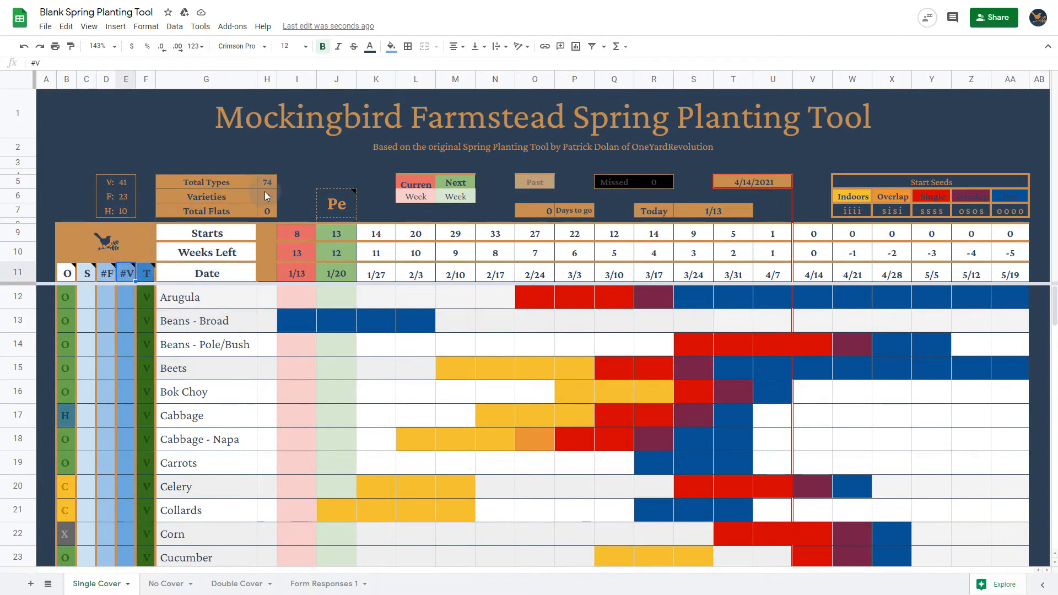
{"action": "mouse_move", "coordinate": [146, 276]}
Step: Examine the Starts, Weeks Left and Date rows across all the week columns
{"action": "left_click_drag", "start_coordinate": [212, 235], "coordinate": [1032, 241]}
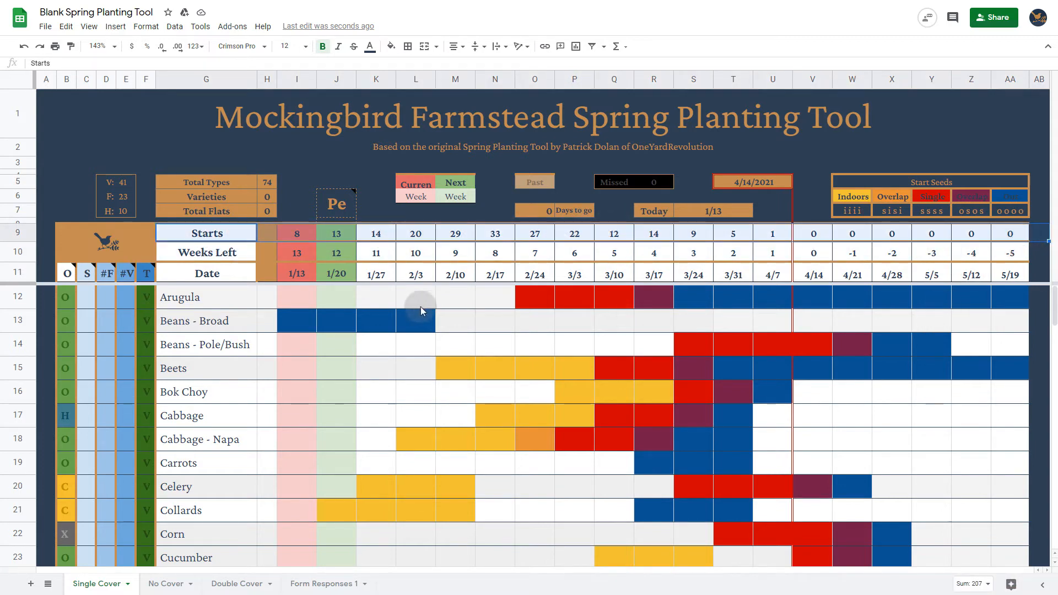
{"action": "left_click", "coordinate": [243, 258]}
{"action": "left_click_drag", "start_coordinate": [242, 258], "coordinate": [1012, 253]}
{"action": "left_click_drag", "start_coordinate": [201, 274], "coordinate": [1016, 268]}
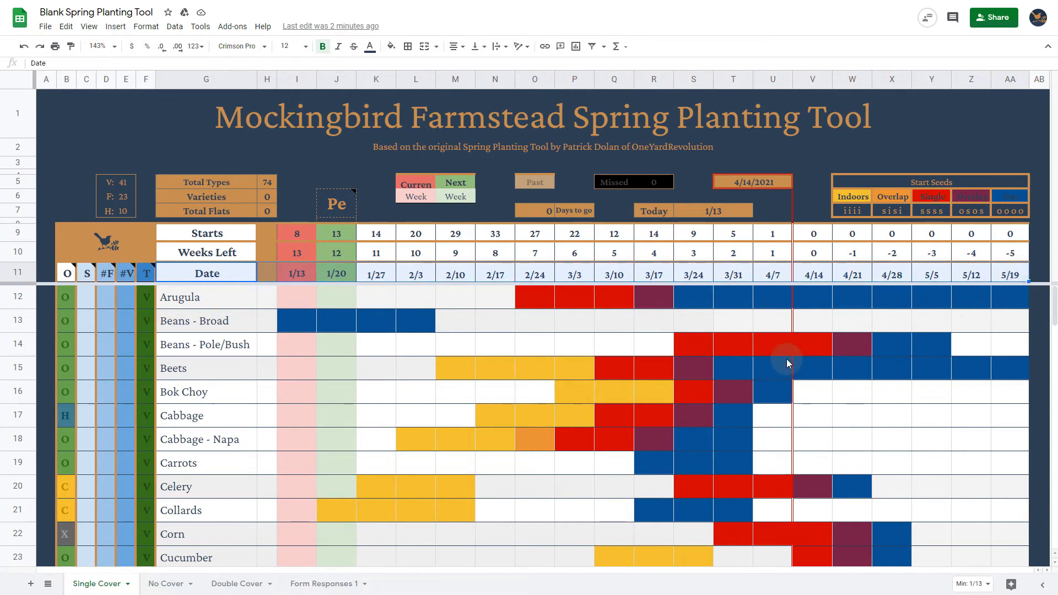
Step: Examine the red-bordered 4/14/2021 date cell and the Date row formulas for 1/20, 1/27 and 2/3
{"action": "left_click", "coordinate": [748, 183]}
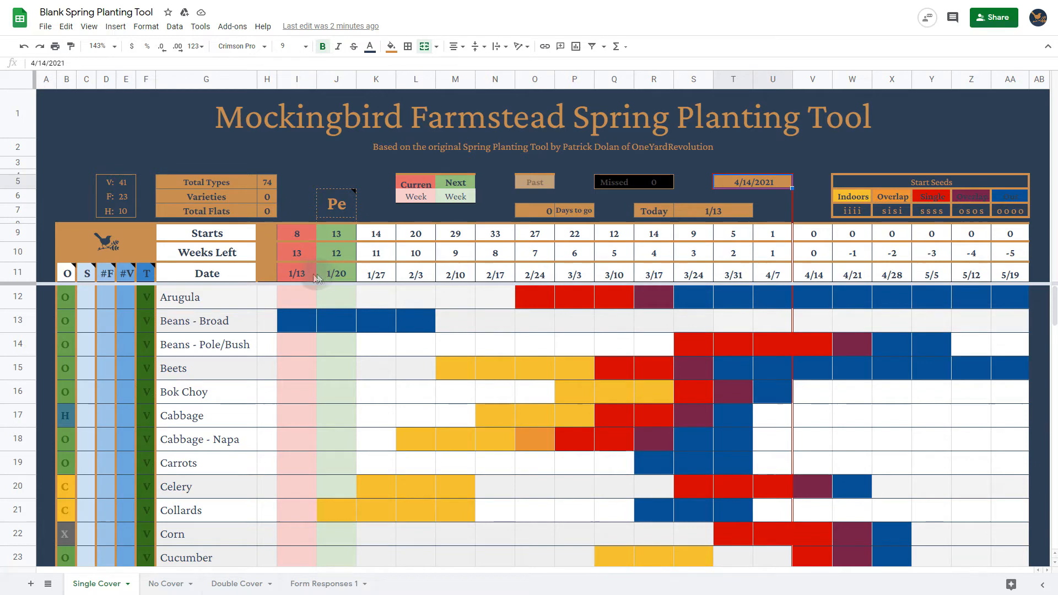
{"action": "left_click", "coordinate": [331, 276]}
{"action": "left_click", "coordinate": [366, 275]}
{"action": "left_click", "coordinate": [405, 274]}
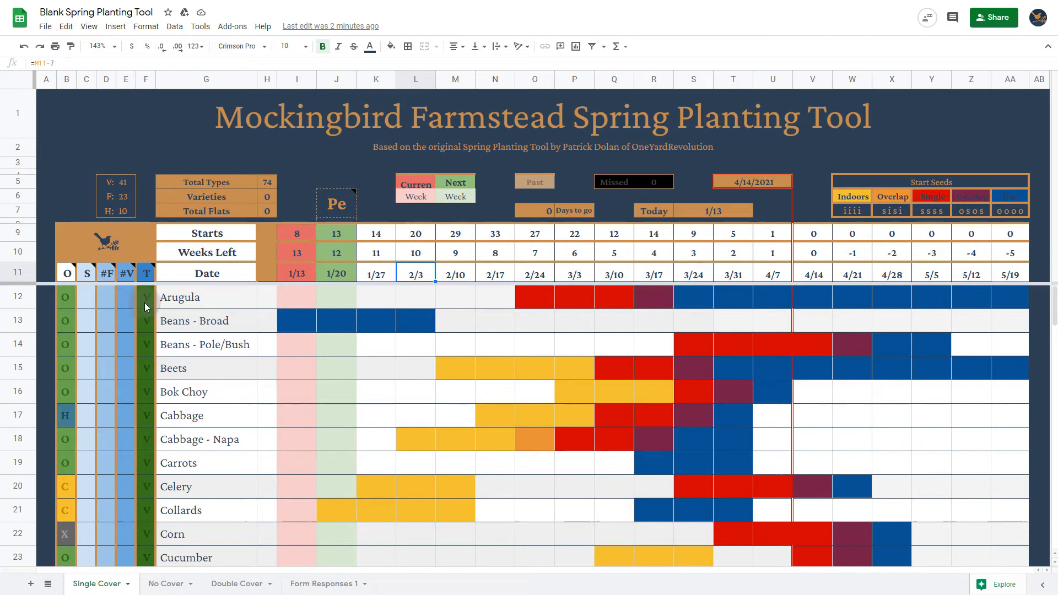
Step: Examine the crop names from Arugula to Celery and the planting grid beside them
{"action": "left_click_drag", "start_coordinate": [189, 298], "coordinate": [190, 488]}
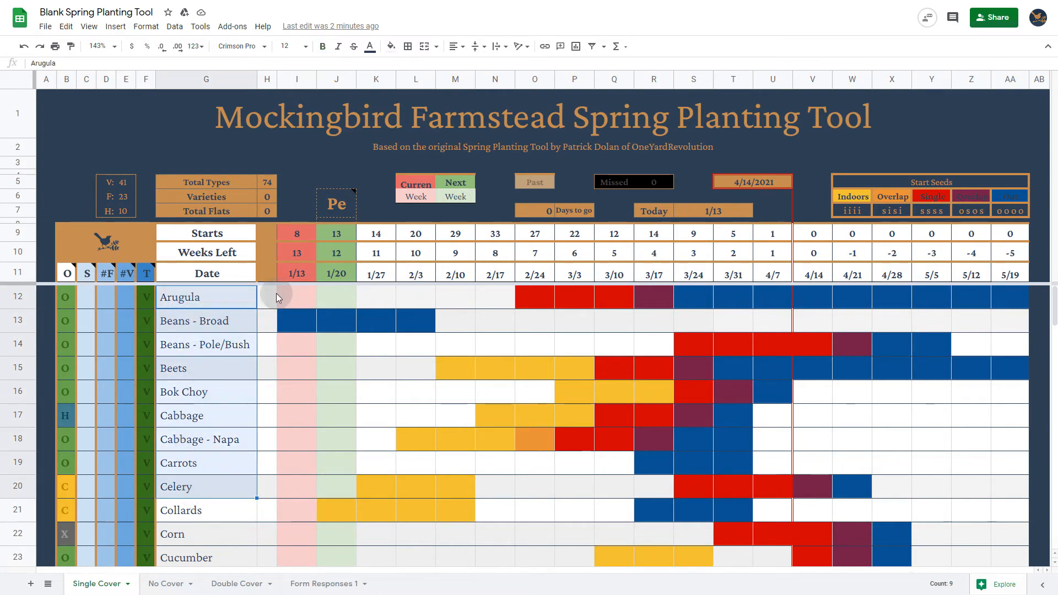
{"action": "left_click_drag", "start_coordinate": [274, 293], "coordinate": [676, 488]}
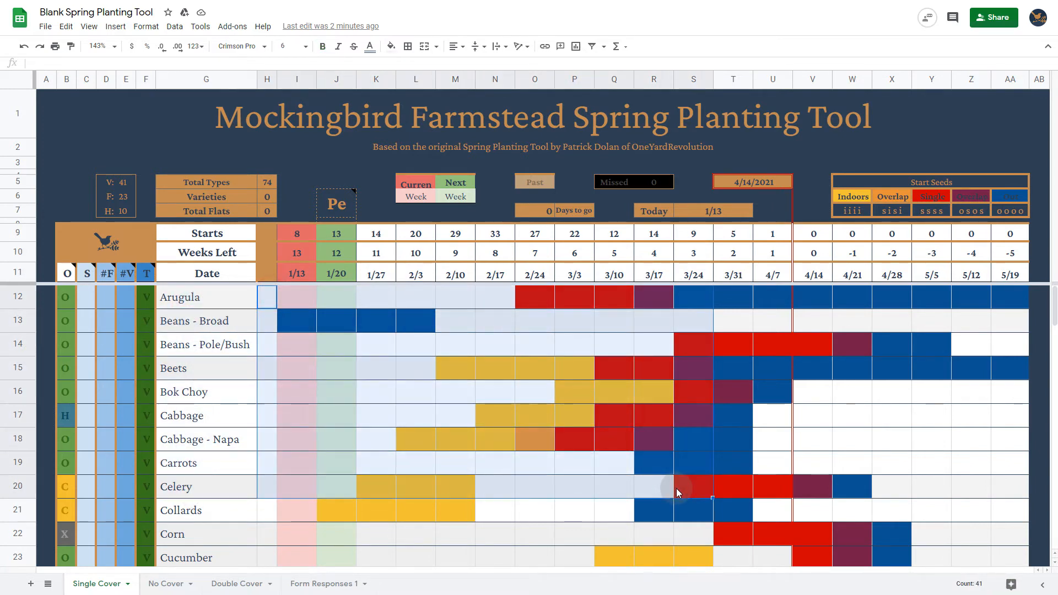
{"action": "left_click", "coordinate": [402, 369]}
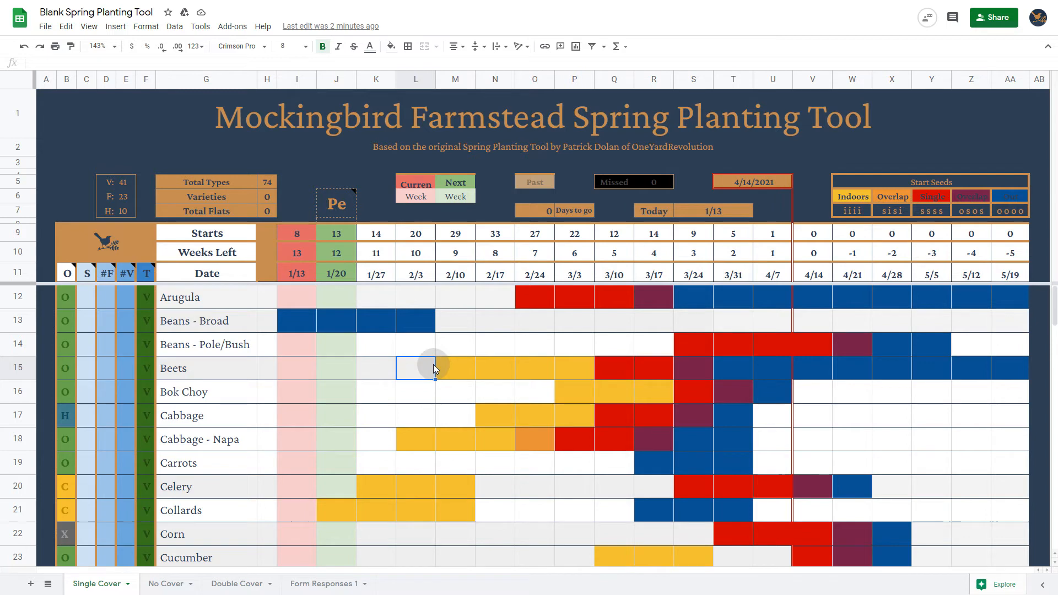
Step: Examine the Pumpkin row's planting codes from 3/24 to 5/5 and the Weeks Left value for 3/24
{"action": "scroll", "coordinate": [301, 422], "scroll_direction": "down", "scroll_amount": 3}
{"action": "scroll", "coordinate": [301, 421], "scroll_direction": "down", "scroll_amount": 5}
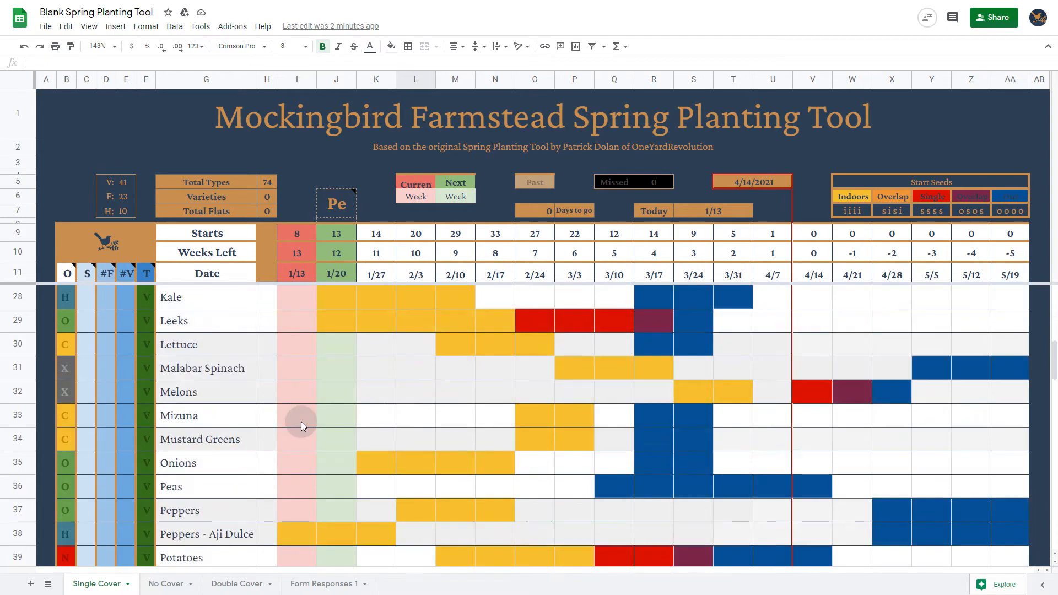
{"action": "left_click", "coordinate": [221, 441]}
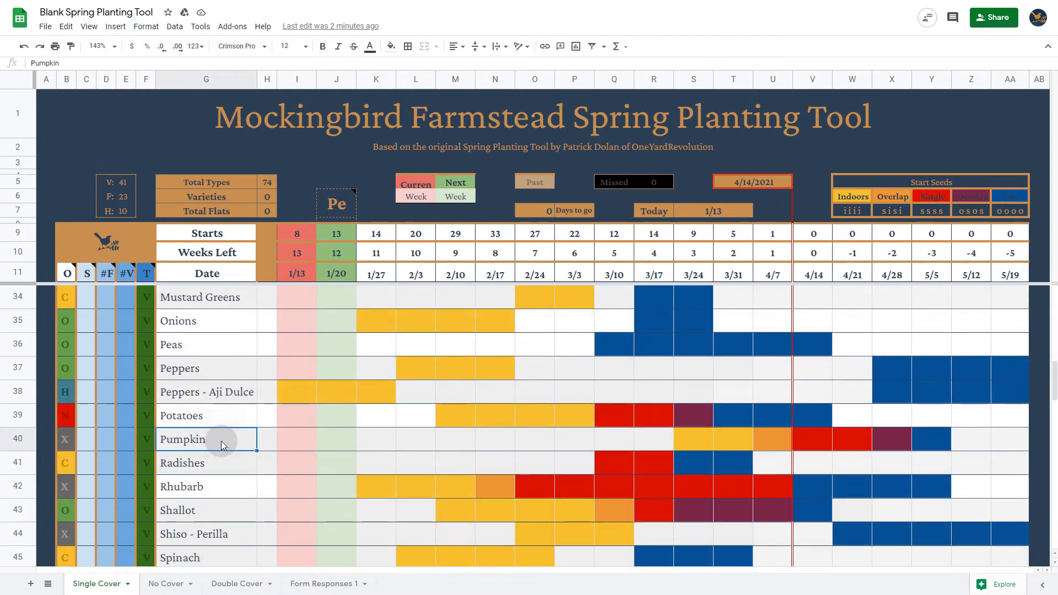
{"action": "scroll", "coordinate": [223, 442], "scroll_direction": "down", "scroll_amount": 3}
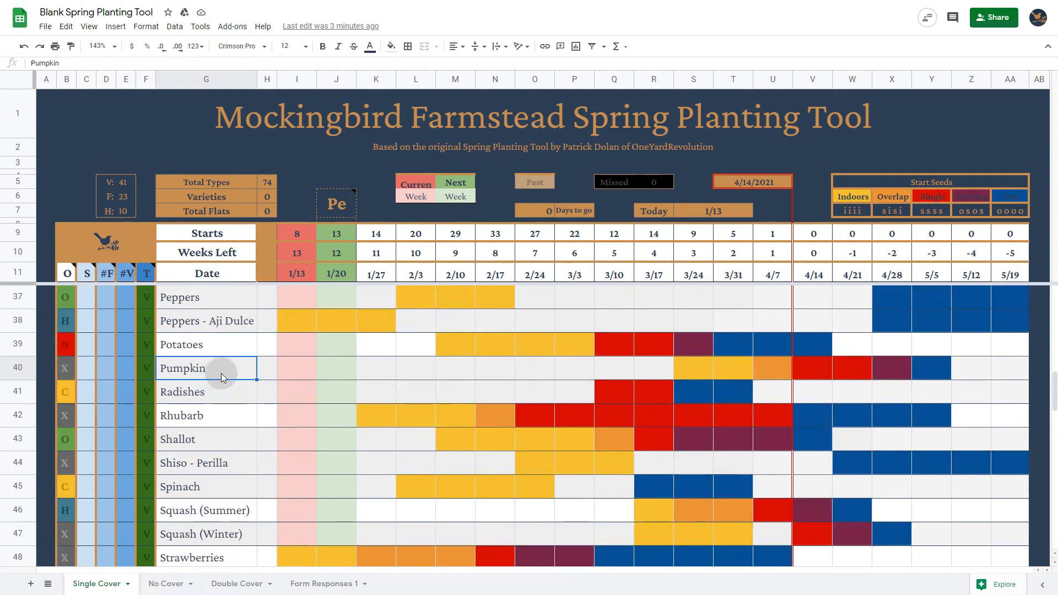
{"action": "left_click", "coordinate": [702, 369]}
{"action": "left_click", "coordinate": [741, 369]}
{"action": "left_click", "coordinate": [780, 366]}
{"action": "left_click", "coordinate": [818, 368]}
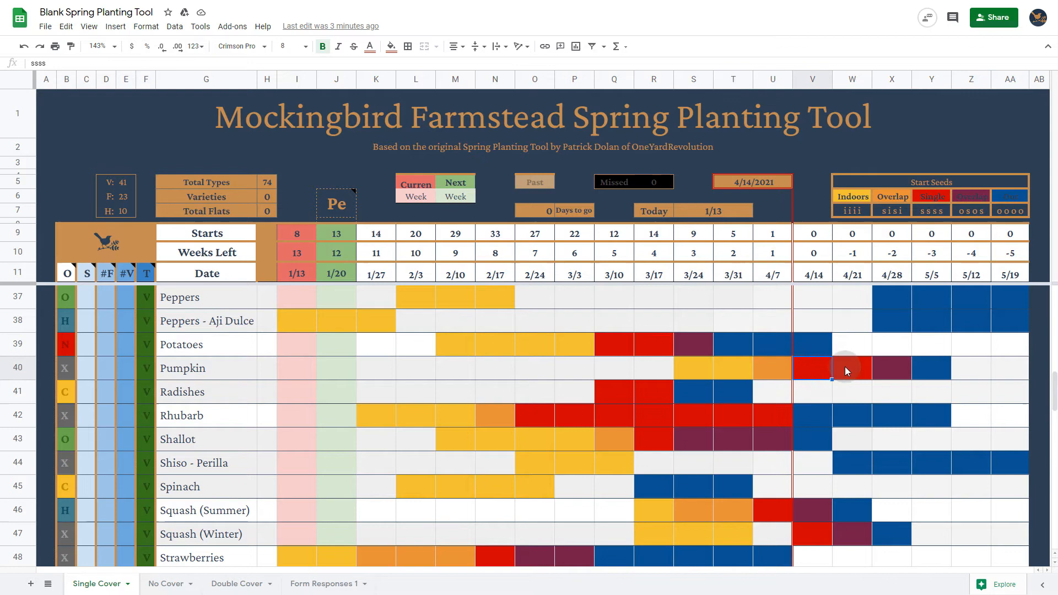
{"action": "left_click_drag", "start_coordinate": [866, 368], "coordinate": [883, 370]}
{"action": "left_click", "coordinate": [932, 370]}
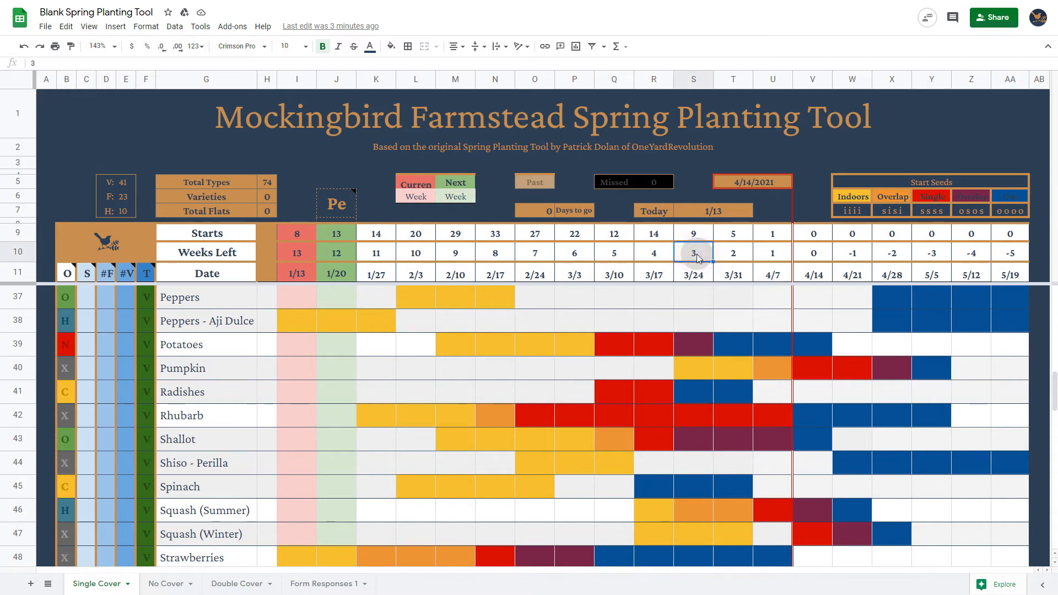
{"action": "left_click", "coordinate": [692, 368]}
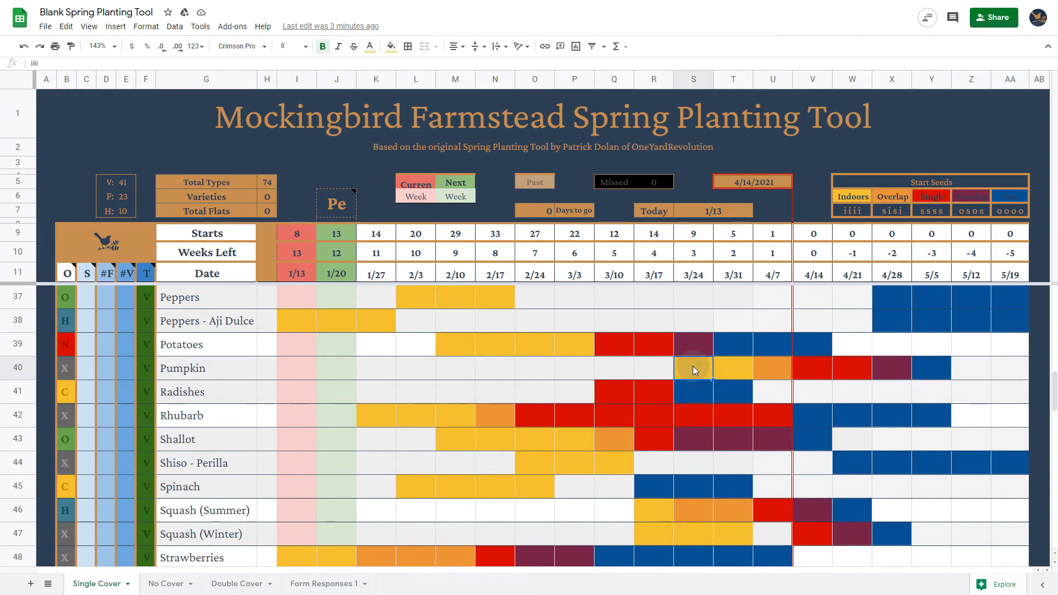
Step: Examine the Pumpkin row's sisi, ssss, osos and oooo planting codes from 4/7 to 5/5
{"action": "left_click", "coordinate": [779, 369]}
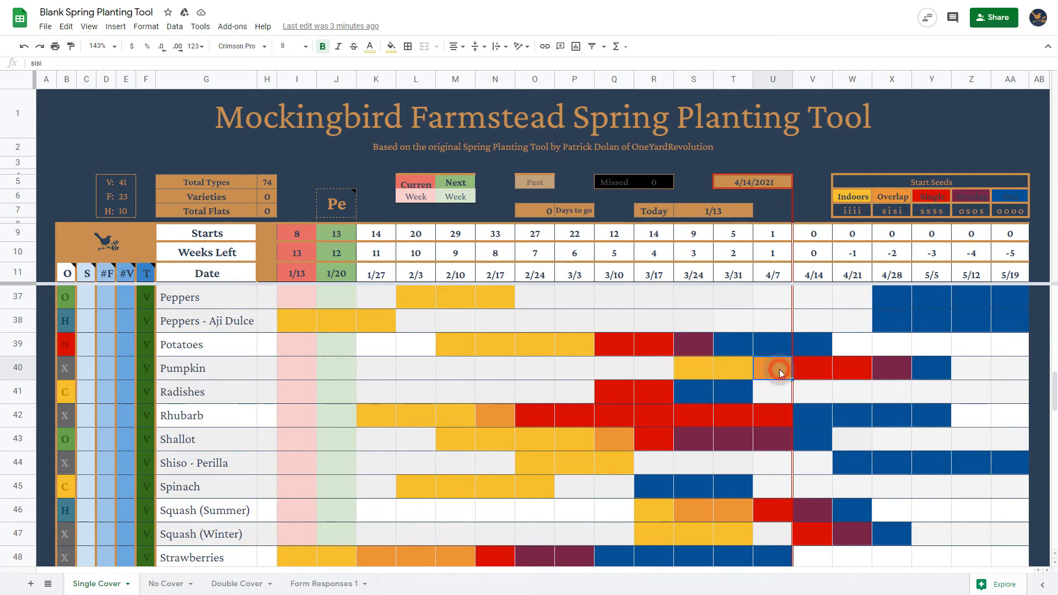
{"action": "left_click", "coordinate": [814, 372]}
{"action": "left_click", "coordinate": [854, 374]}
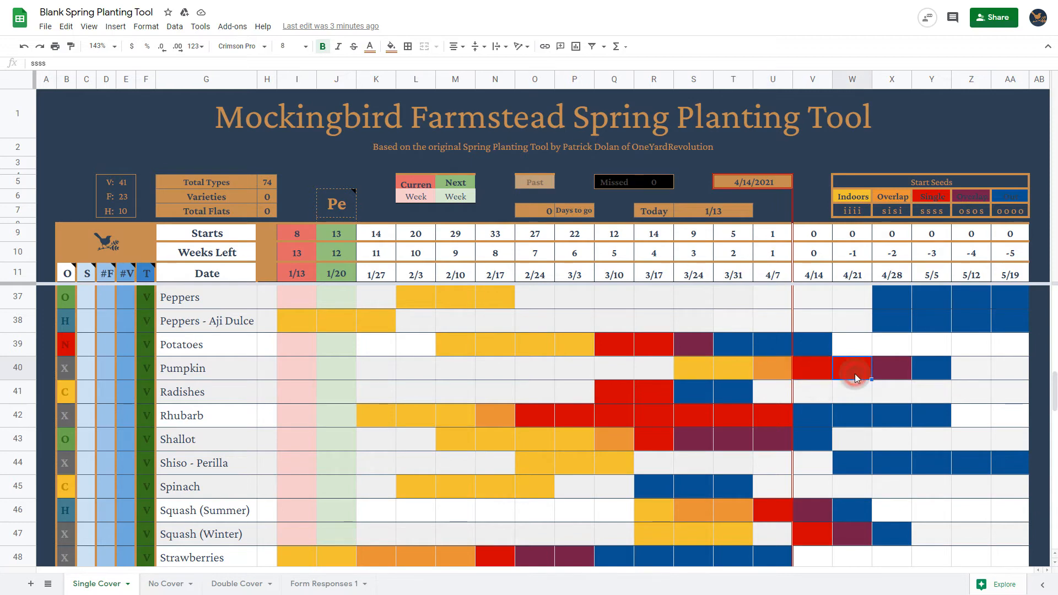
{"action": "left_click", "coordinate": [889, 374]}
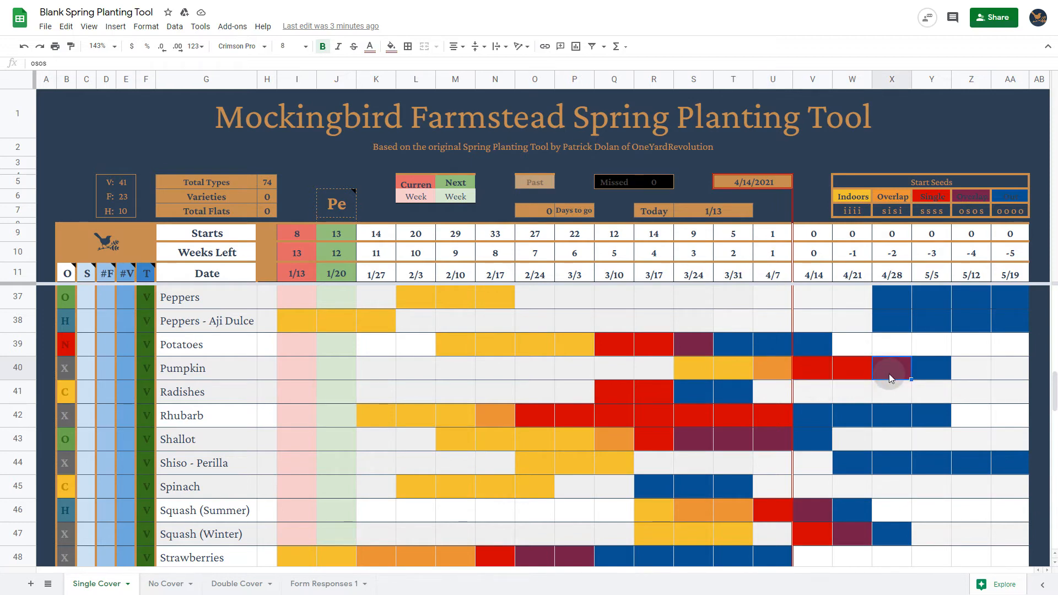
{"action": "left_click", "coordinate": [934, 369]}
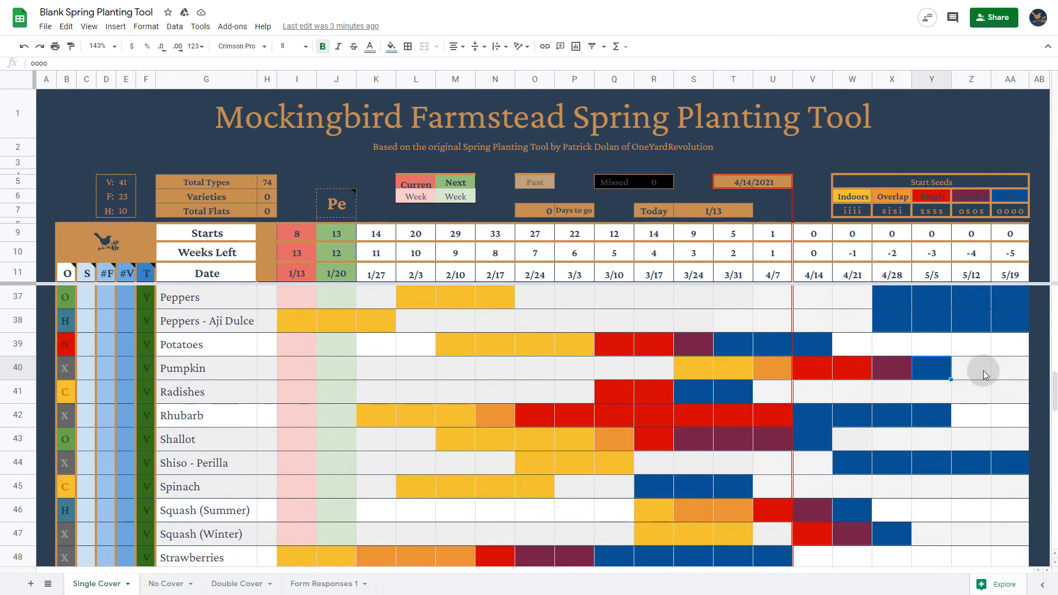
{"action": "left_click", "coordinate": [891, 374]}
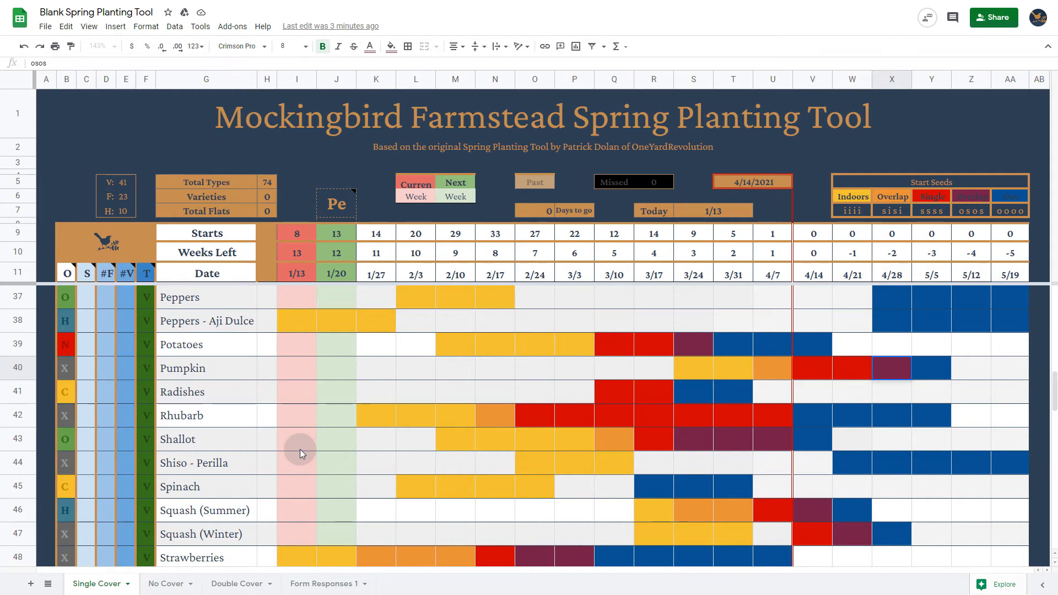
Step: Examine the crop rows and planting grid below Pumpkin, through Swiss Chard, Tomatoes, Basil and Chives
{"action": "scroll", "coordinate": [300, 450], "scroll_direction": "down", "scroll_amount": 1}
{"action": "scroll", "coordinate": [300, 449], "scroll_direction": "down", "scroll_amount": 7}
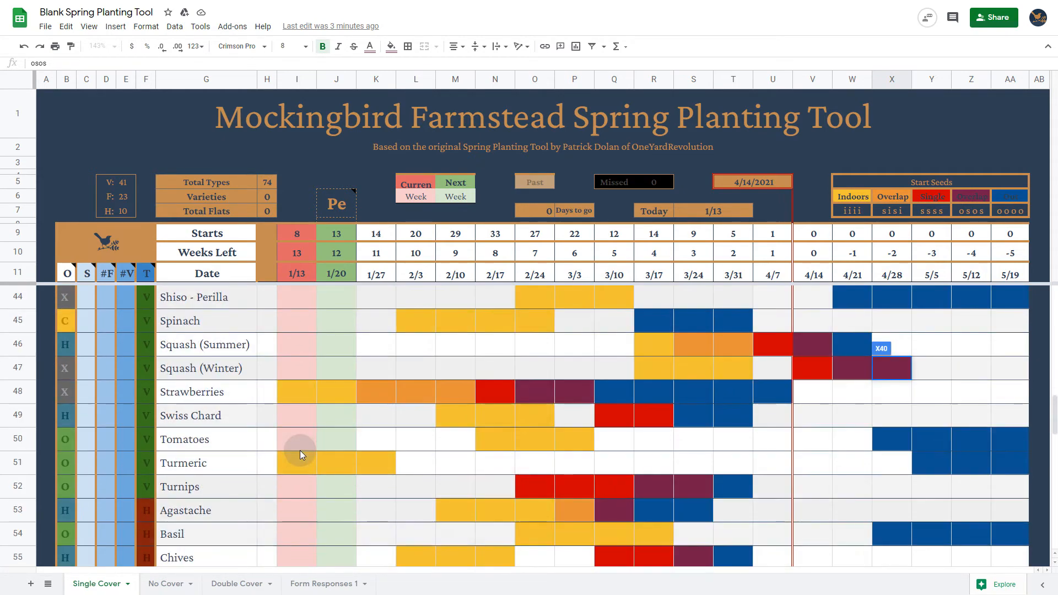
{"action": "scroll", "coordinate": [300, 452], "scroll_direction": "down", "scroll_amount": 7}
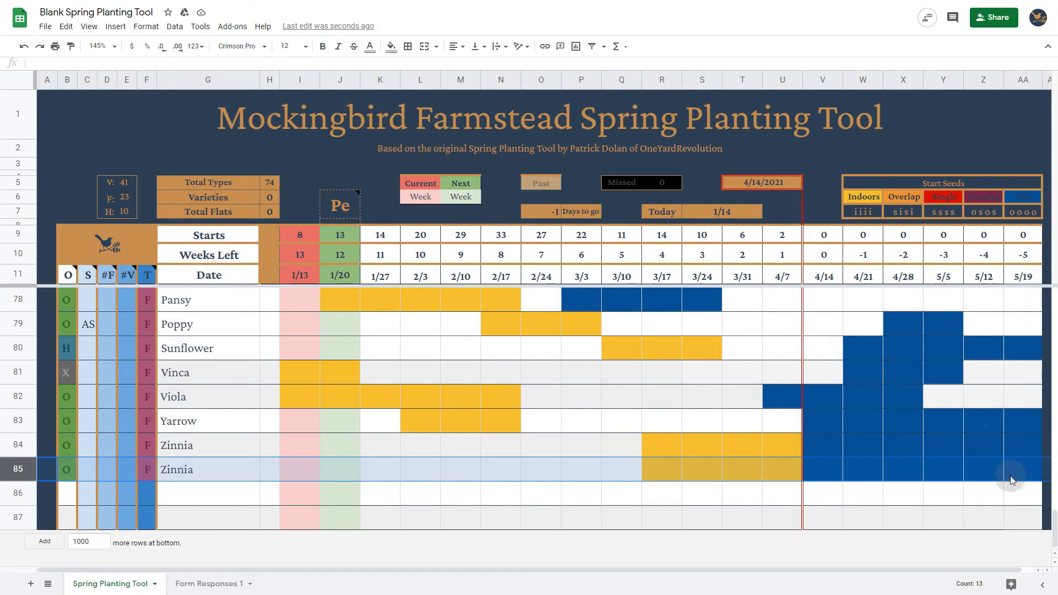
{"action": "left_click", "coordinate": [44, 29]}
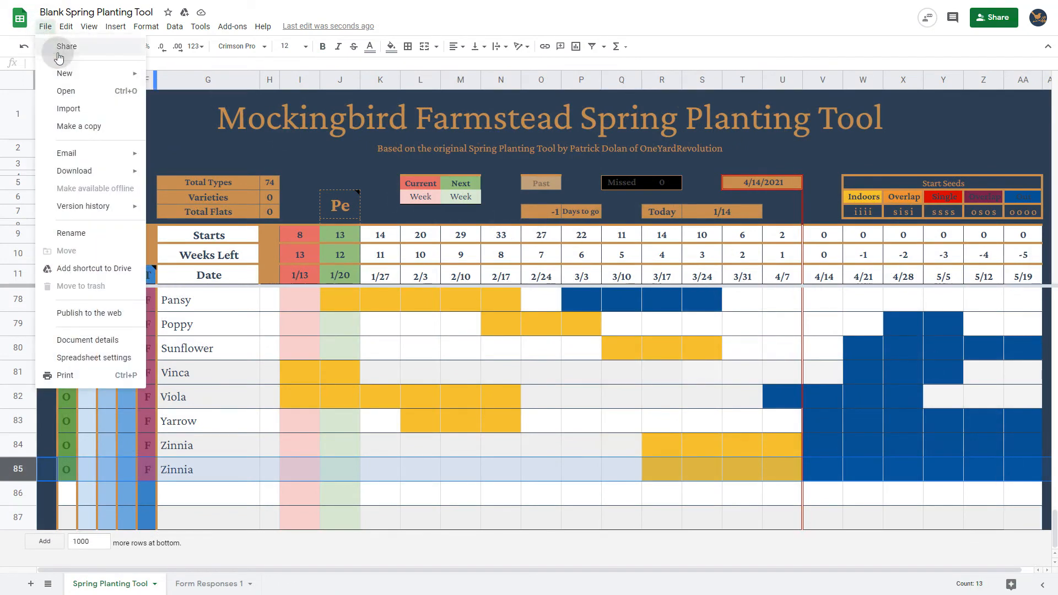
{"action": "left_click", "coordinate": [92, 131]}
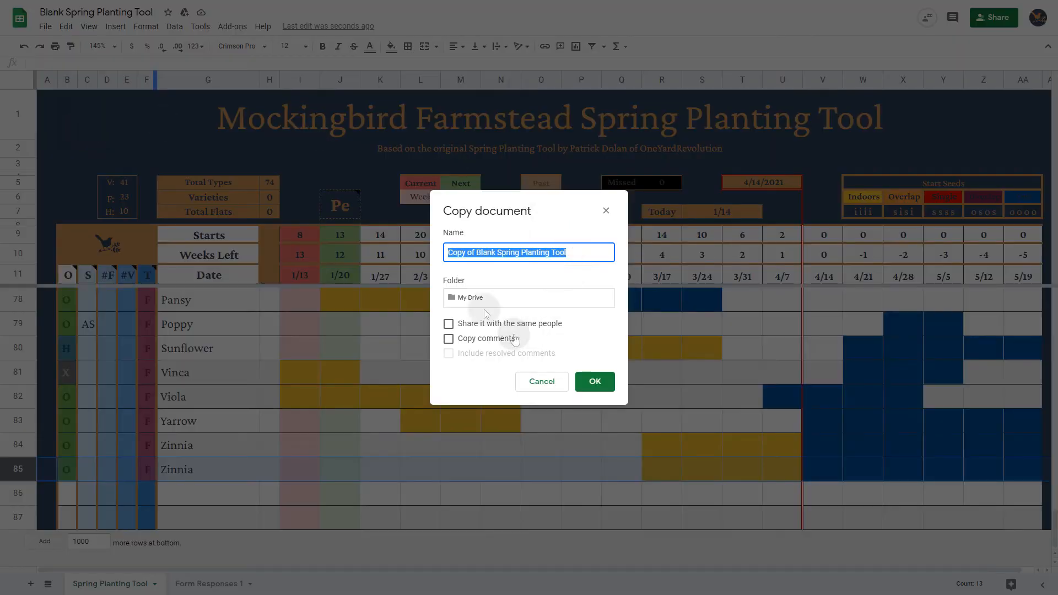
{"action": "left_click", "coordinate": [547, 388]}
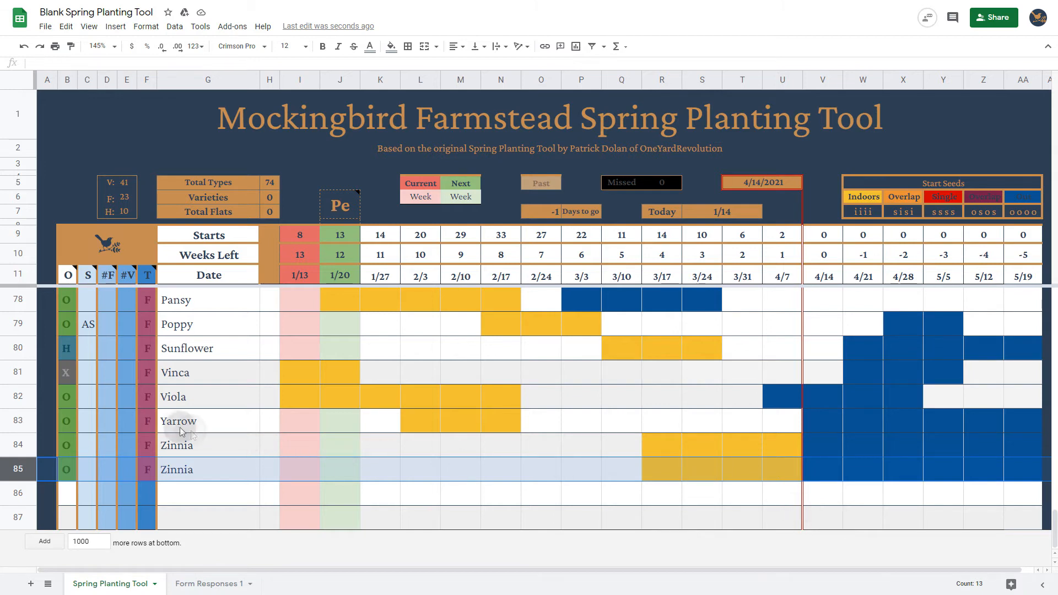
Step: Delete the duplicate Zinnia row, row 85, at the end of the crop list
{"action": "left_click", "coordinate": [70, 376]}
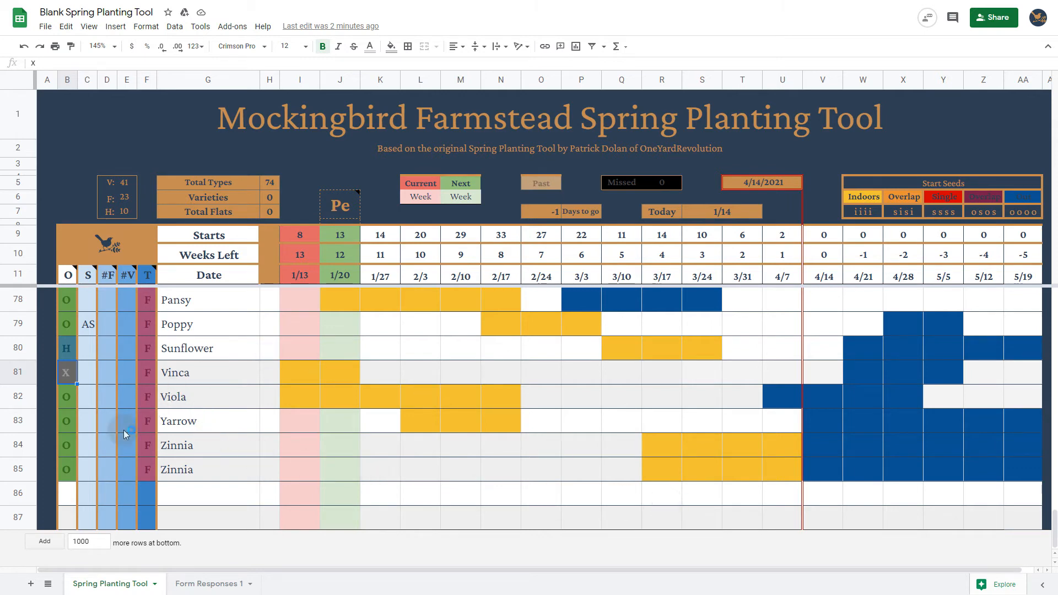
{"action": "right_click", "coordinate": [15, 471]}
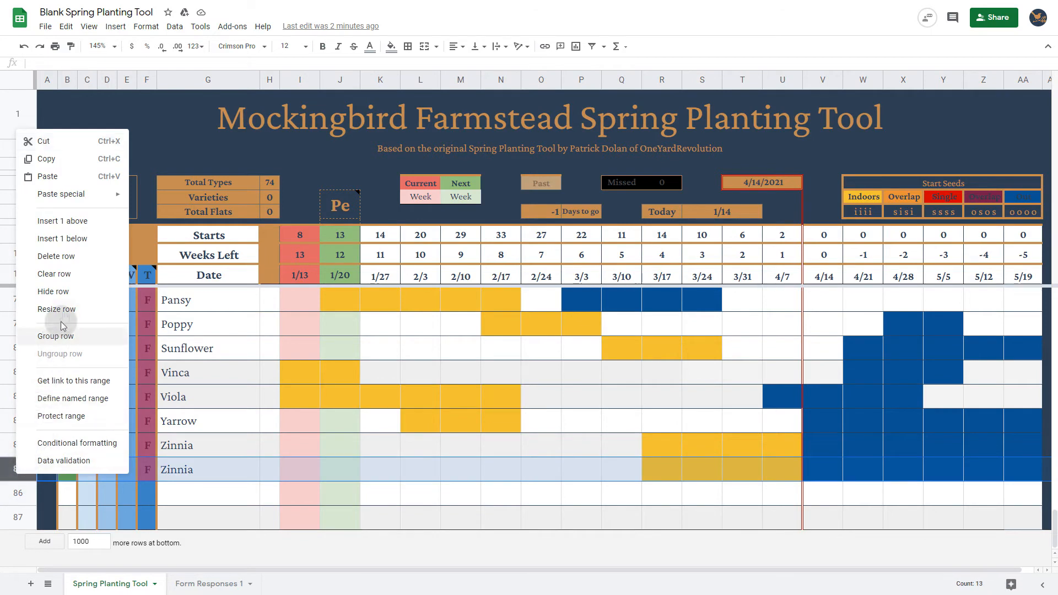
{"action": "left_click", "coordinate": [66, 258]}
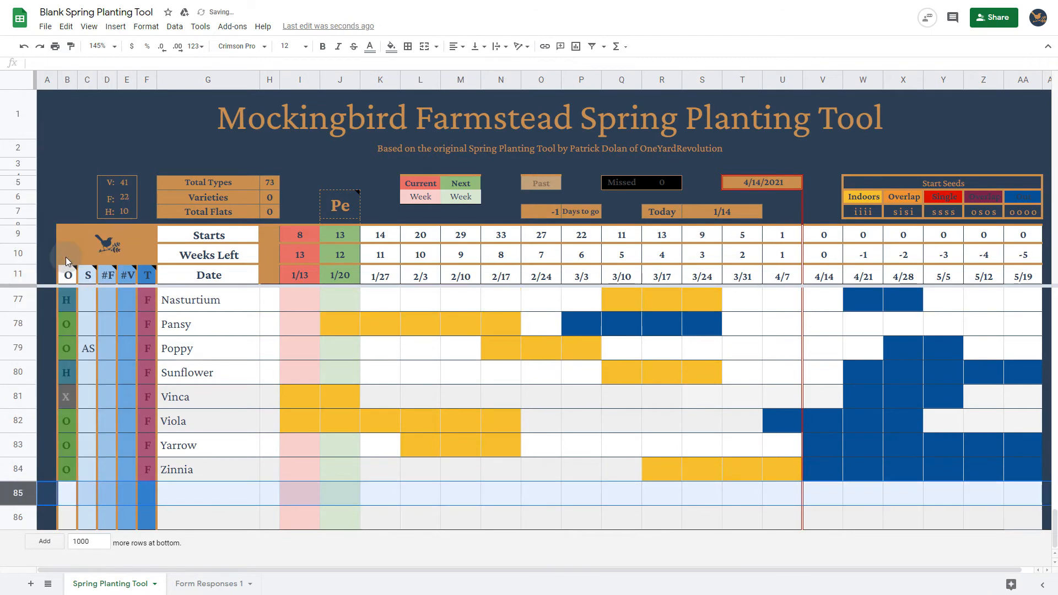
Step: Insert one blank row below row 85, under the Zinnia entry
{"action": "left_click", "coordinate": [66, 397]}
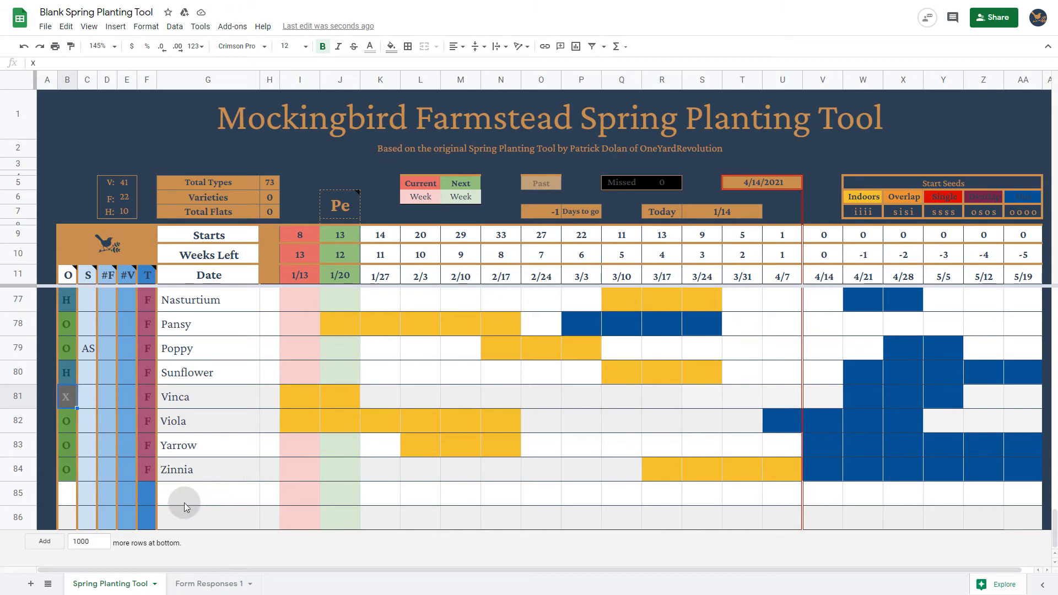
{"action": "left_click", "coordinate": [19, 493]}
{"action": "right_click", "coordinate": [19, 493]}
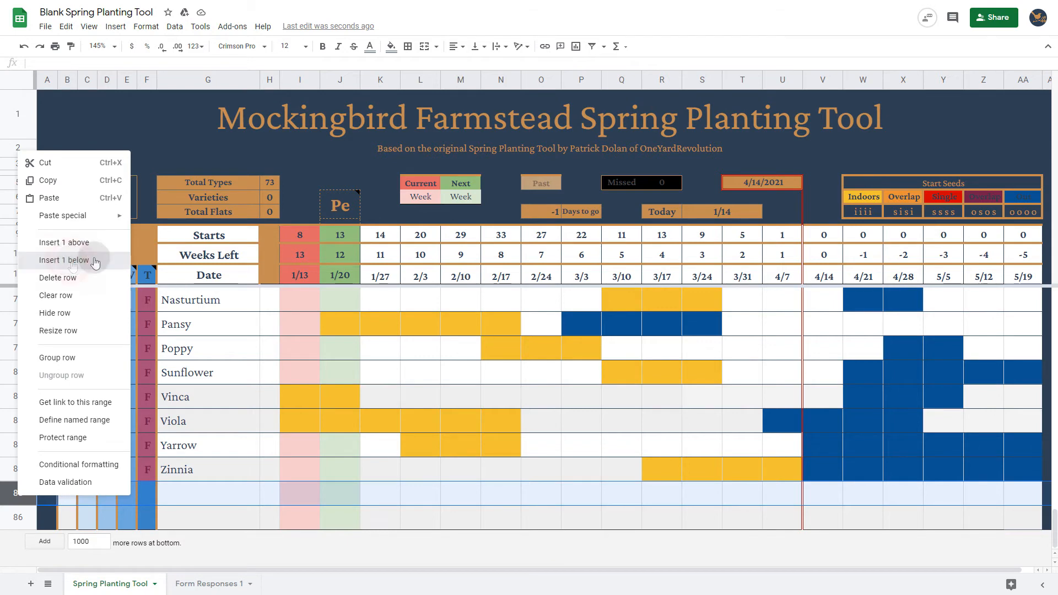
{"action": "left_click", "coordinate": [70, 265]}
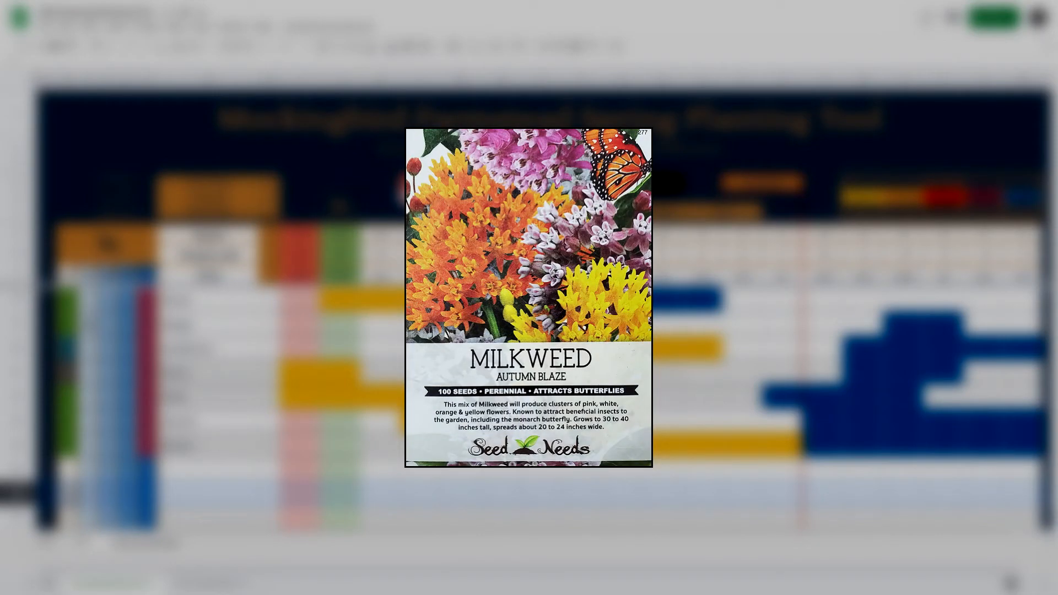
Step: In row 86, enter O in the O column and sn in the S column
{"action": "left_click", "coordinate": [91, 493]}
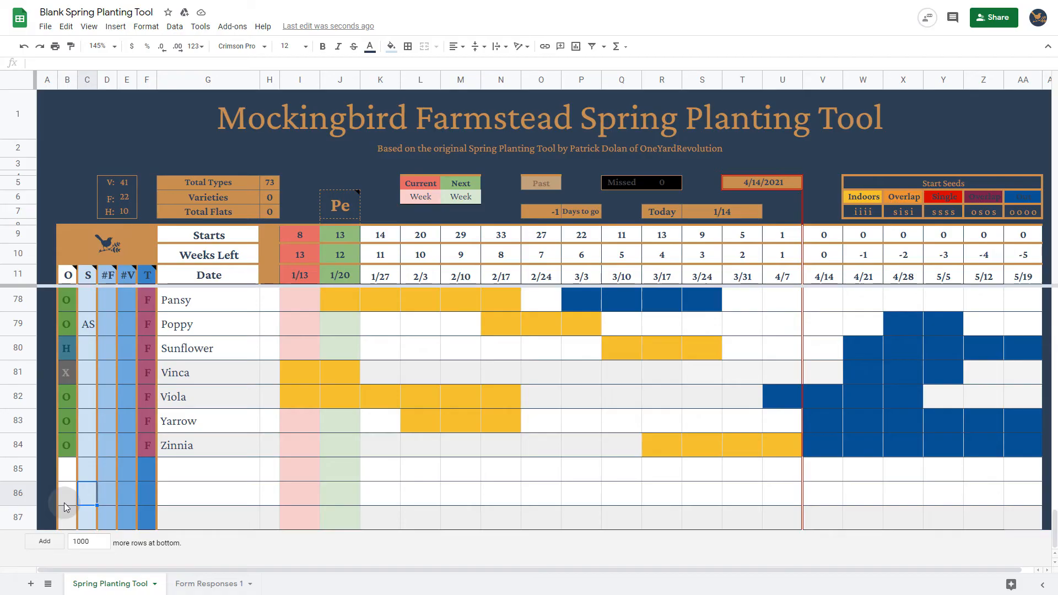
{"action": "left_click", "coordinate": [67, 497]}
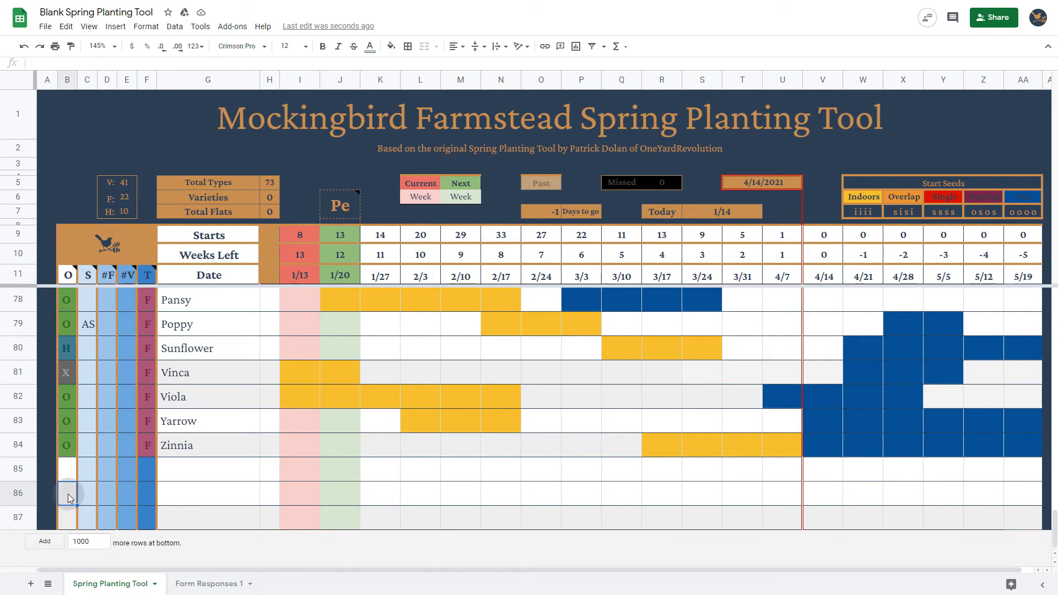
{"action": "type", "text": "O"}
{"action": "left_click", "coordinate": [88, 495]}
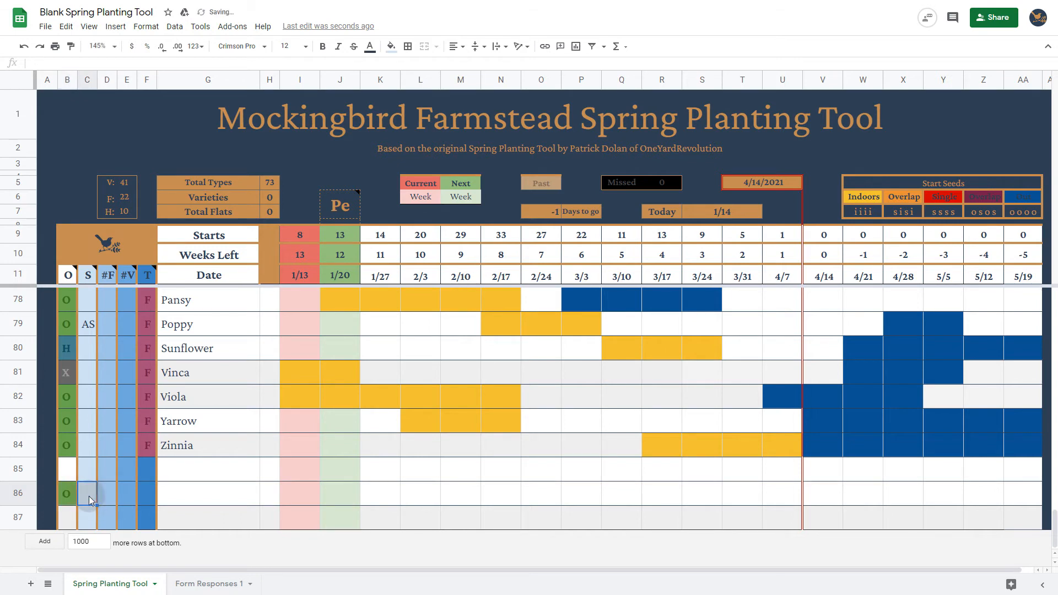
{"action": "type", "text": "sn"}
{"action": "key", "text": "Tab"}
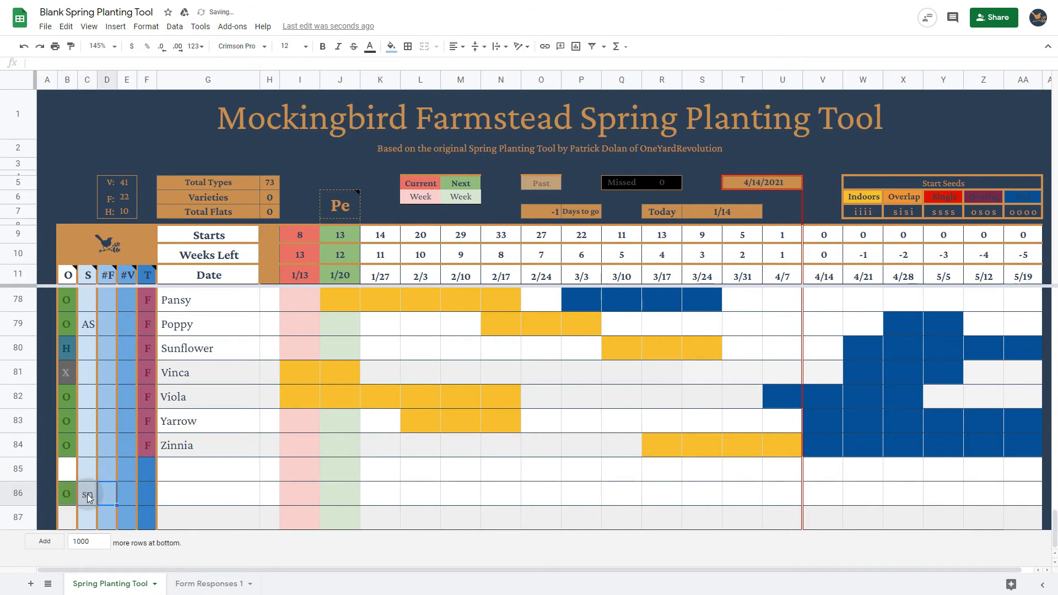
Step: Complete row 86's stock columns with 1 for #F, 4 for #V and F for T
{"action": "key", "text": "Tab"}
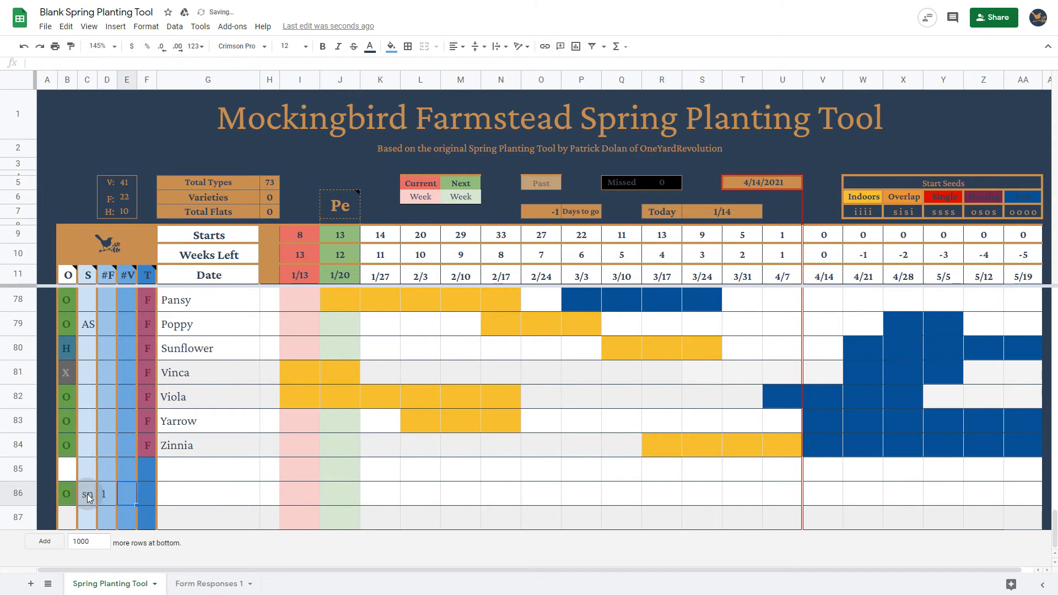
{"action": "type", "text": "4"}
{"action": "key", "text": "Tab"}
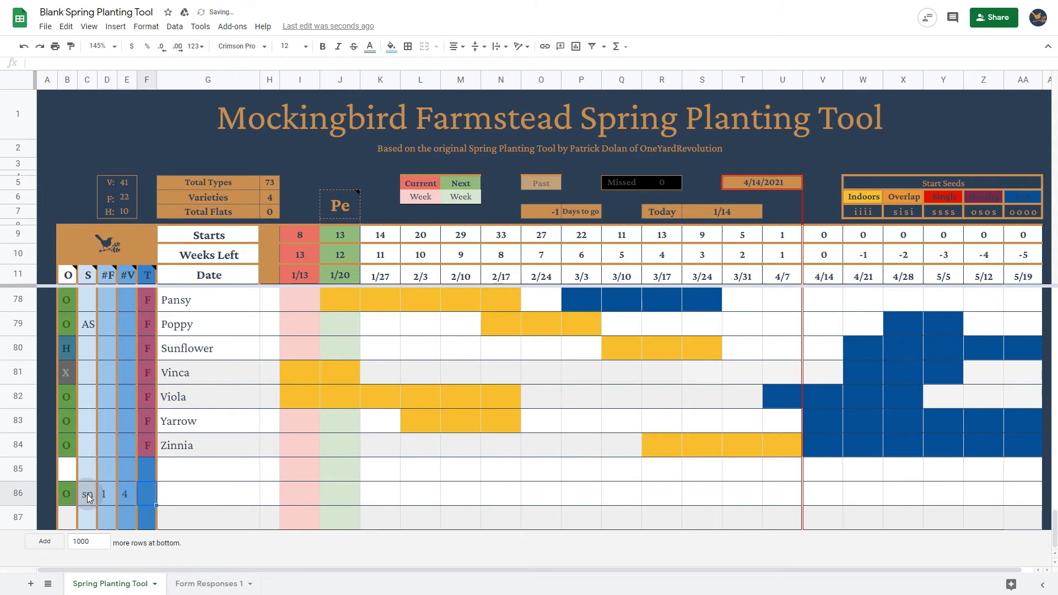
{"action": "type", "text": "F"}
{"action": "key", "text": "Return"}
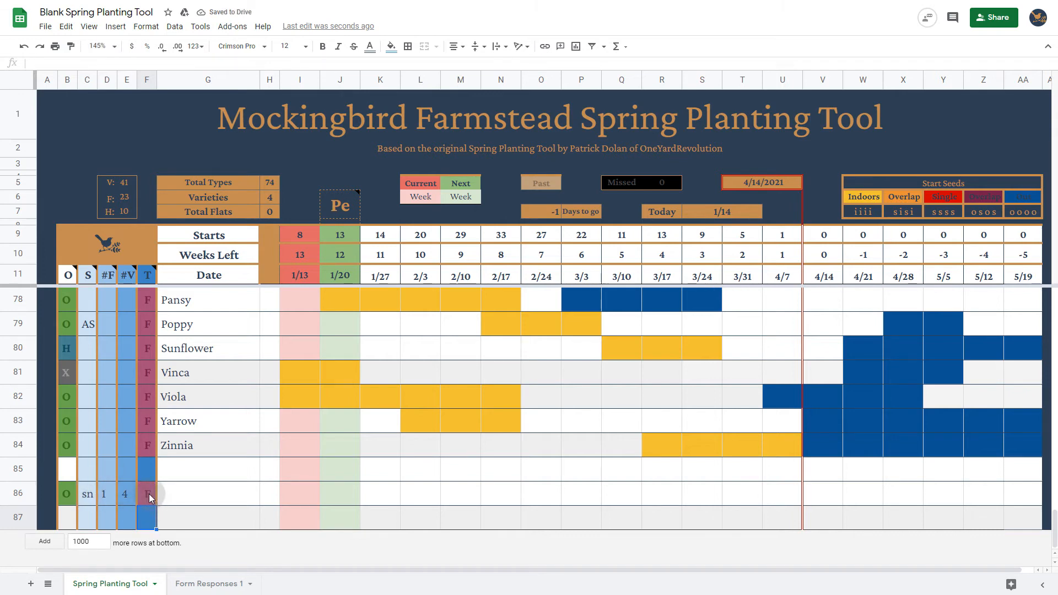
Step: Enter Asclepias as the crop name in row 86
{"action": "left_click", "coordinate": [173, 497]}
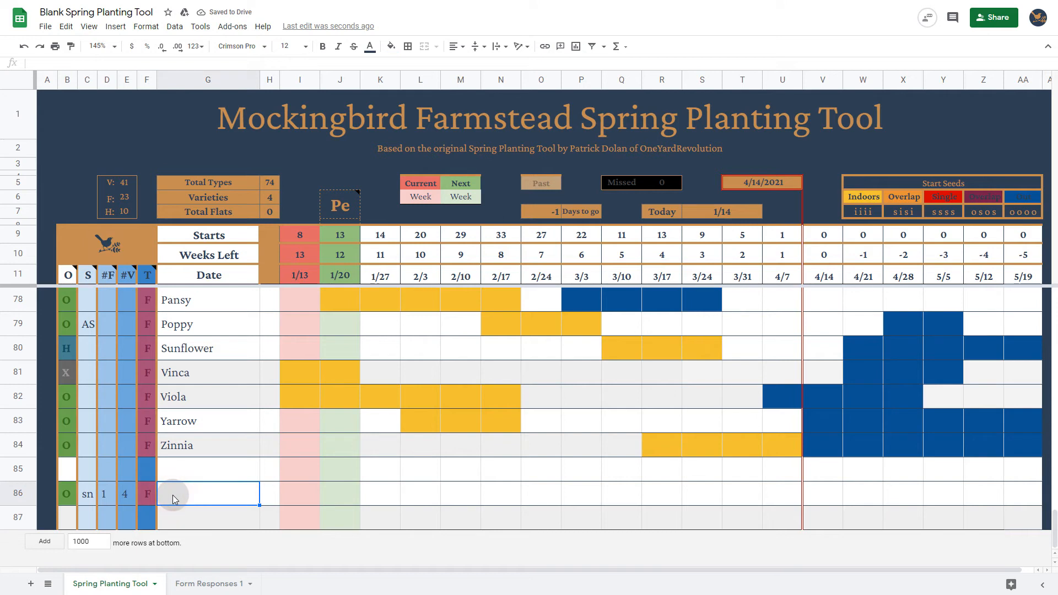
{"action": "type", "text": "Ascl"}
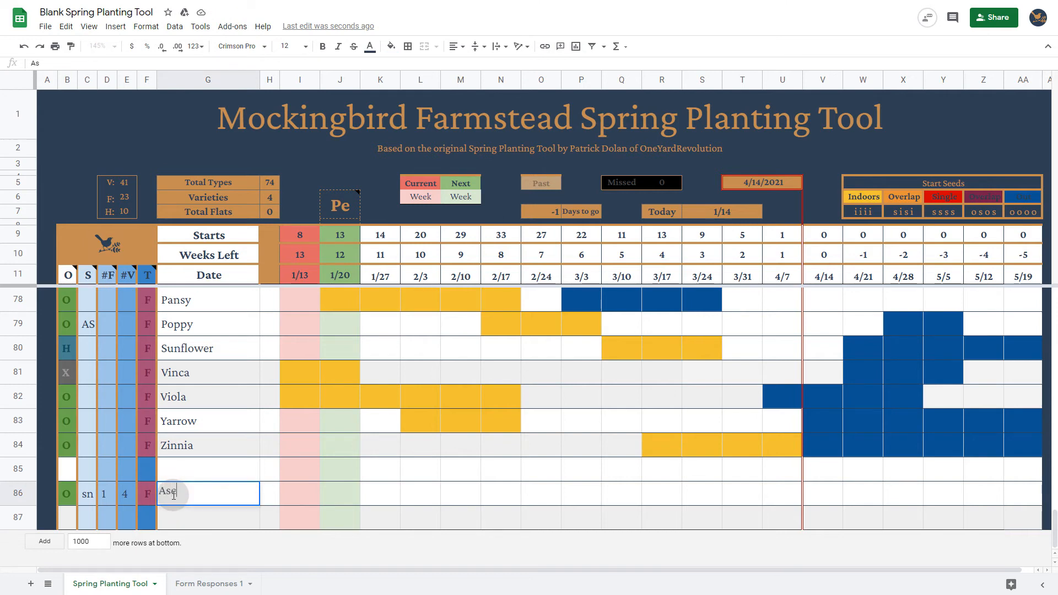
{"action": "type", "text": "epias"}
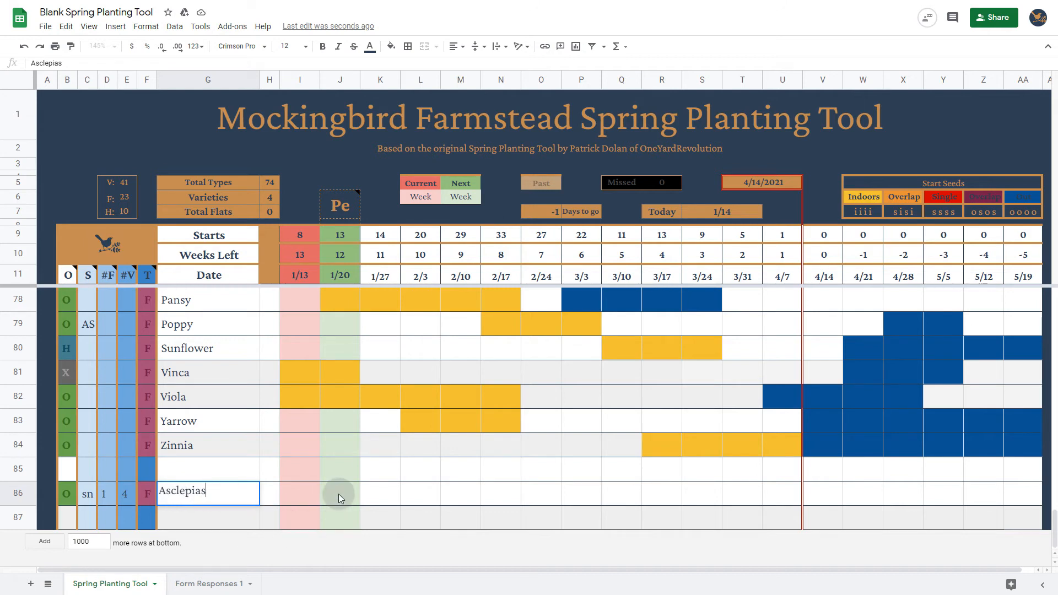
{"action": "left_click", "coordinate": [300, 496]}
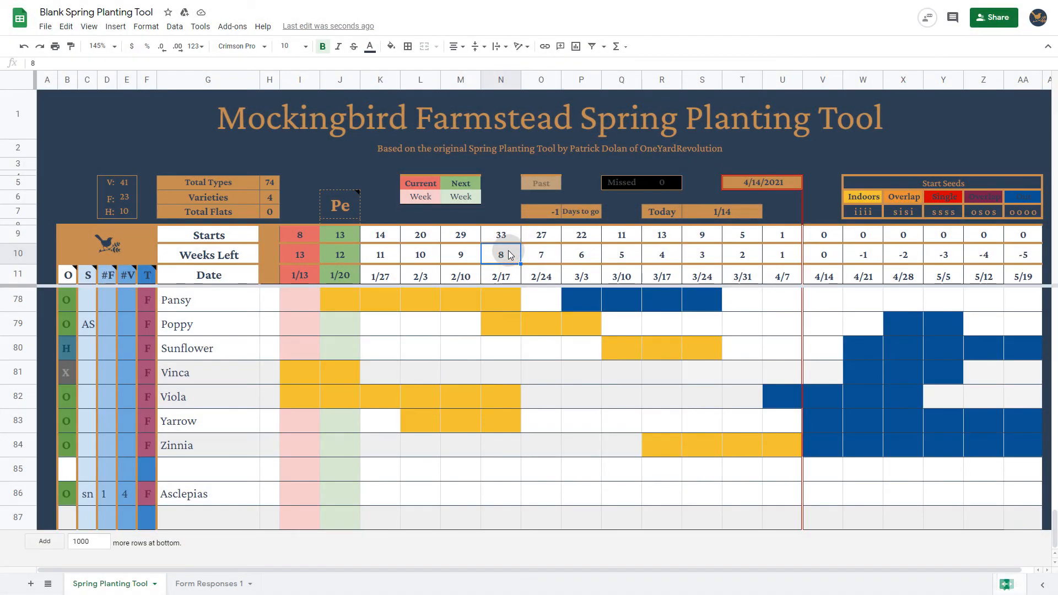
Step: Enter the indoor start code iiii for Asclepias in the 2/17, 2/24 and 3/3 week columns
{"action": "left_click", "coordinate": [499, 496]}
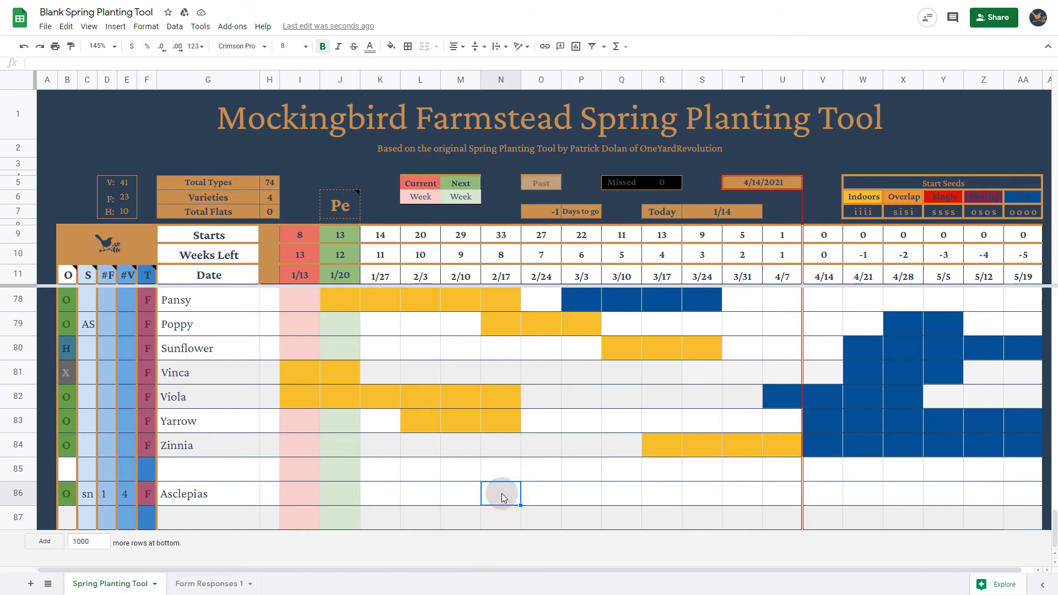
{"action": "type", "text": "iiii"}
{"action": "key", "text": "Return"}
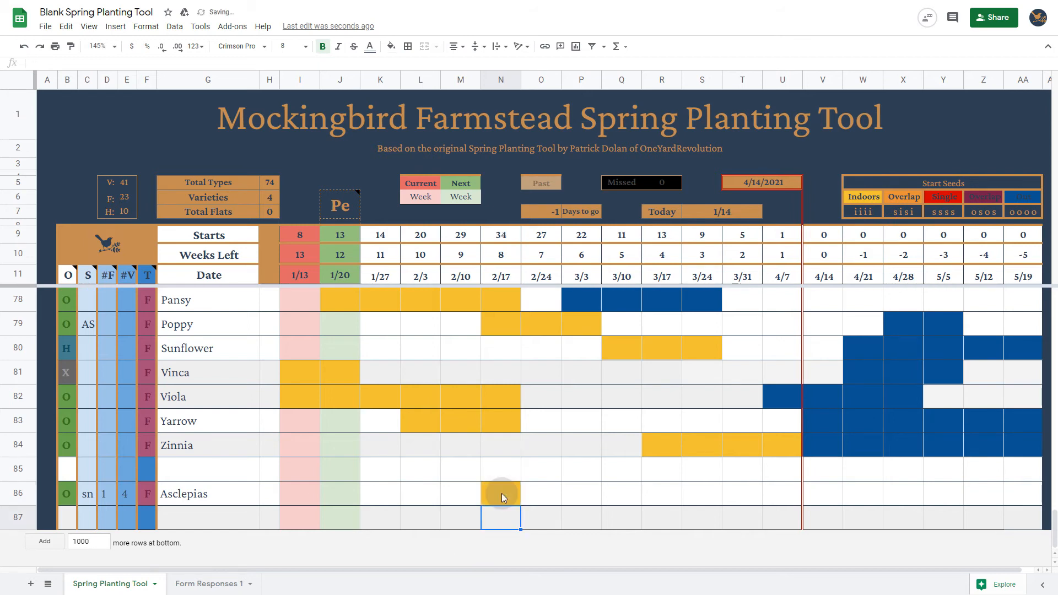
{"action": "left_click", "coordinate": [501, 497]}
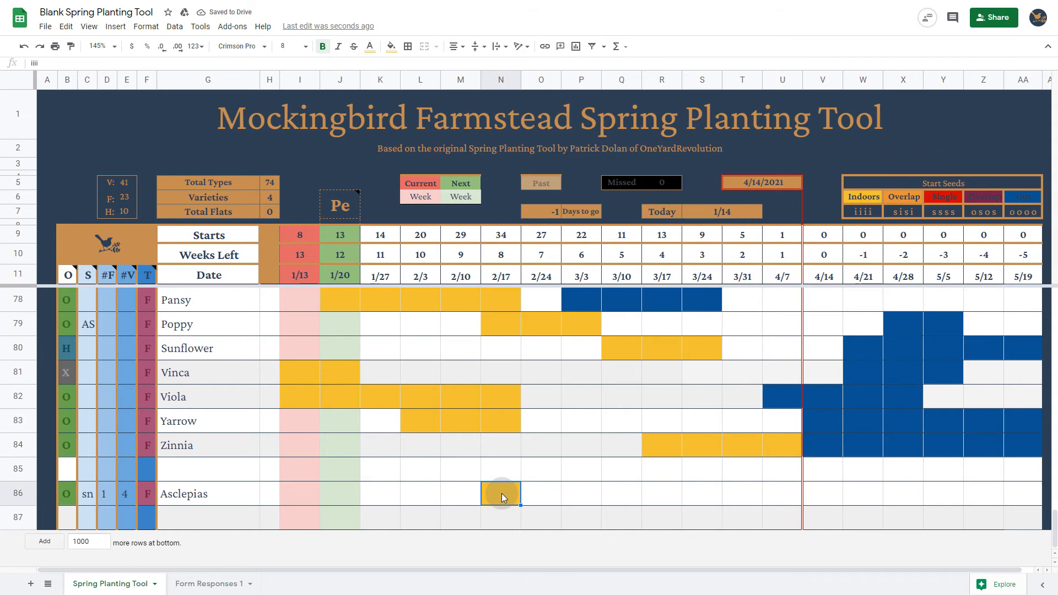
{"action": "left_click", "coordinate": [537, 501]}
{"action": "type", "text": "iiii"}
{"action": "key", "text": "Tab"}
{"action": "type", "text": "iiii"}
{"action": "key", "text": "Return"}
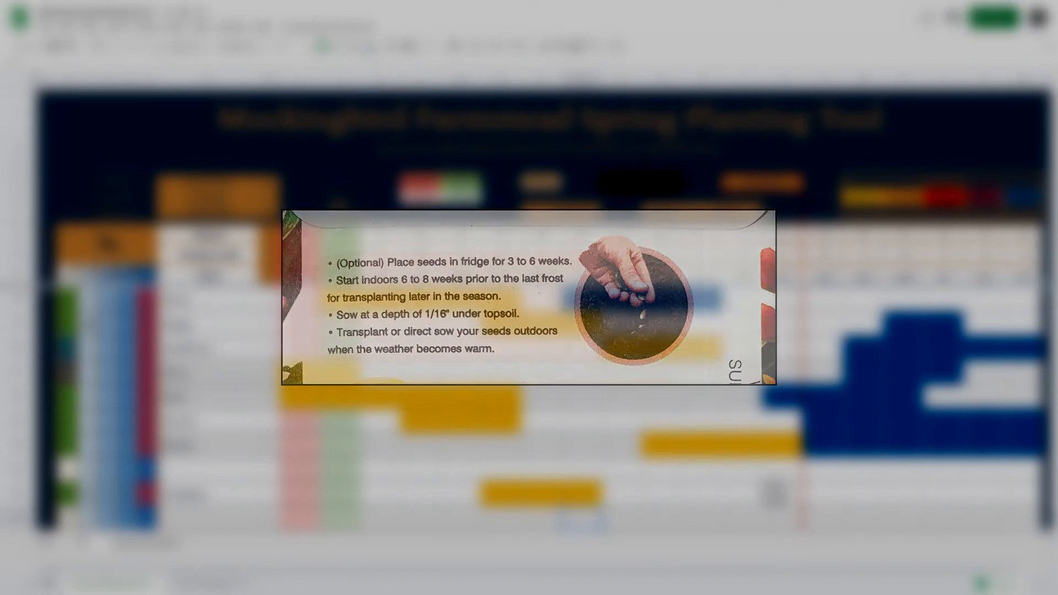
Step: Enter the outdoor sowing code oooo for Asclepias in the 4/28, 5/5, 5/12 and 5/19 week columns
{"action": "left_click", "coordinate": [774, 494]}
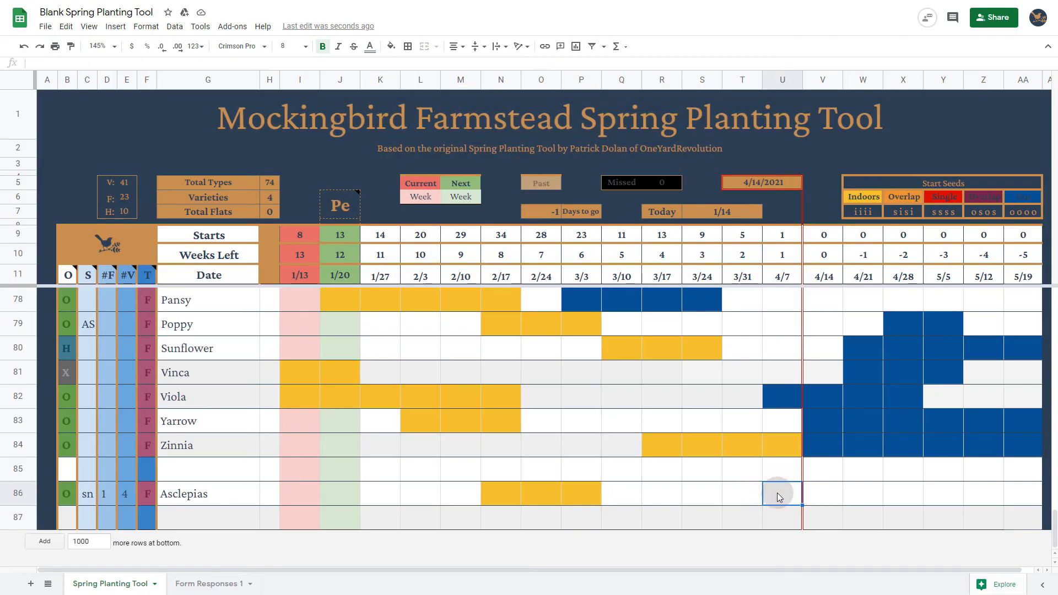
{"action": "left_click", "coordinate": [867, 495]}
{"action": "left_click", "coordinate": [898, 496]}
{"action": "double_click", "coordinate": [899, 498]}
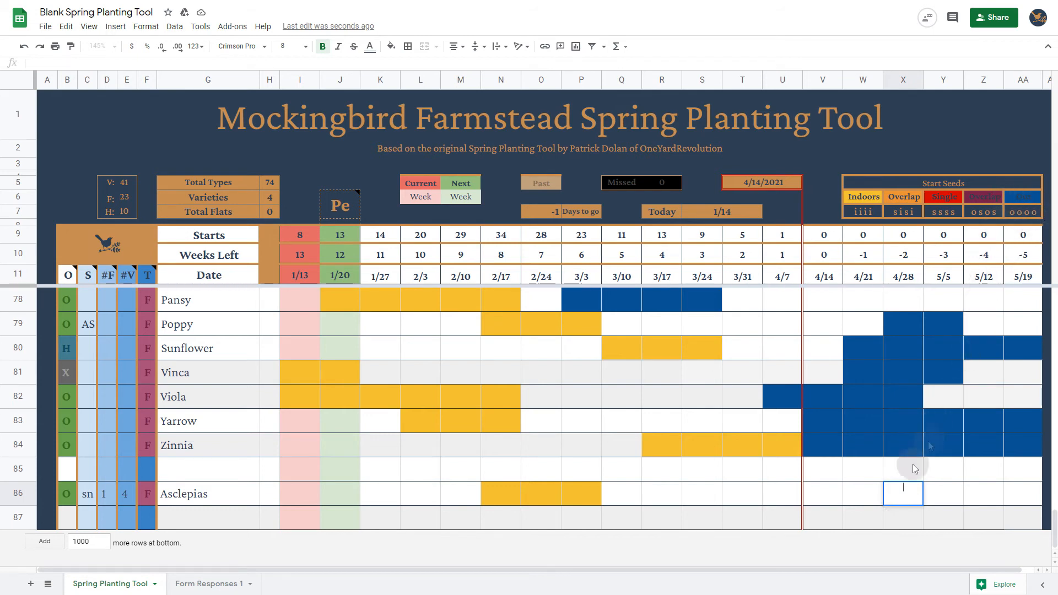
{"action": "left_click", "coordinate": [904, 496]}
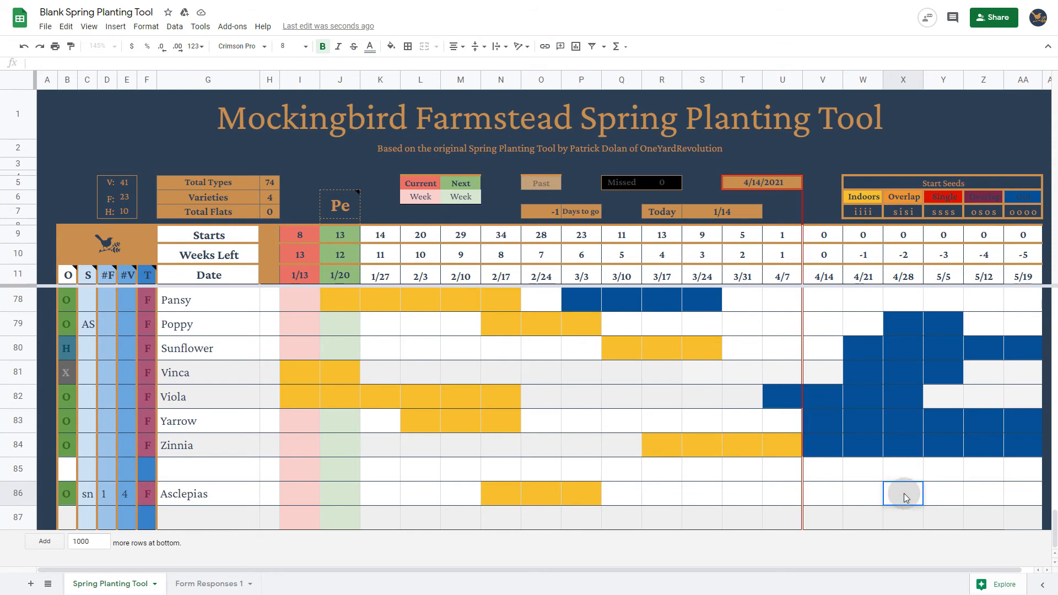
{"action": "double_click", "coordinate": [907, 494]}
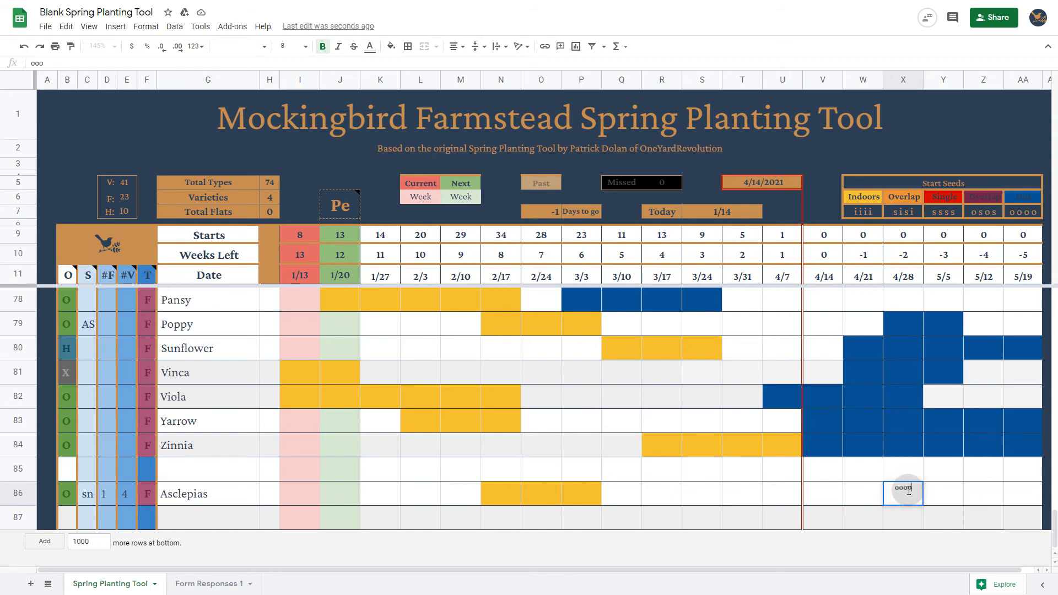
{"action": "key", "text": "Return"}
{"action": "left_click", "coordinate": [908, 494]}
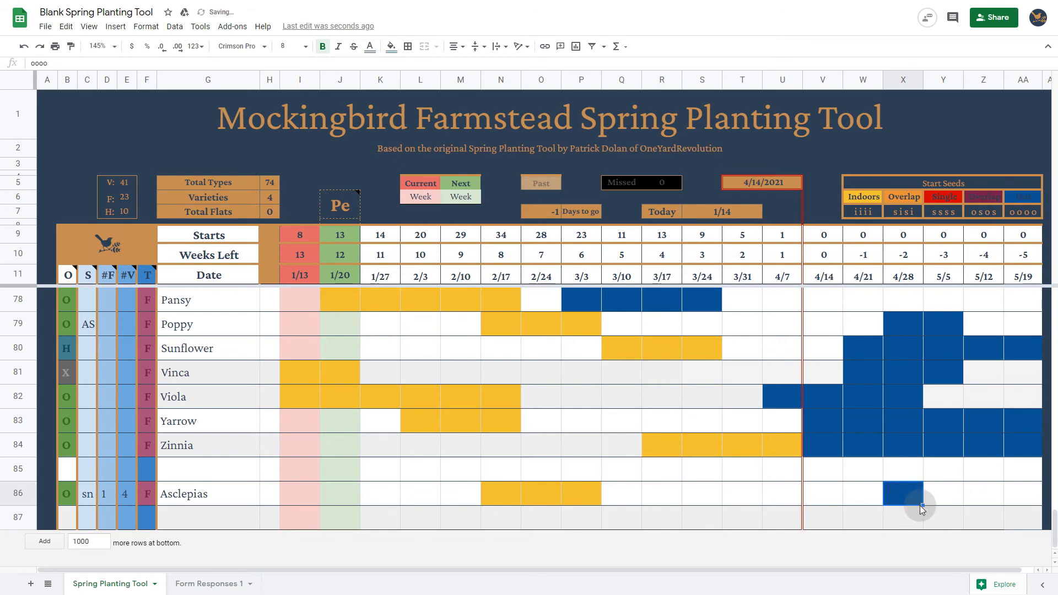
{"action": "left_click_drag", "start_coordinate": [922, 504], "coordinate": [1023, 507]}
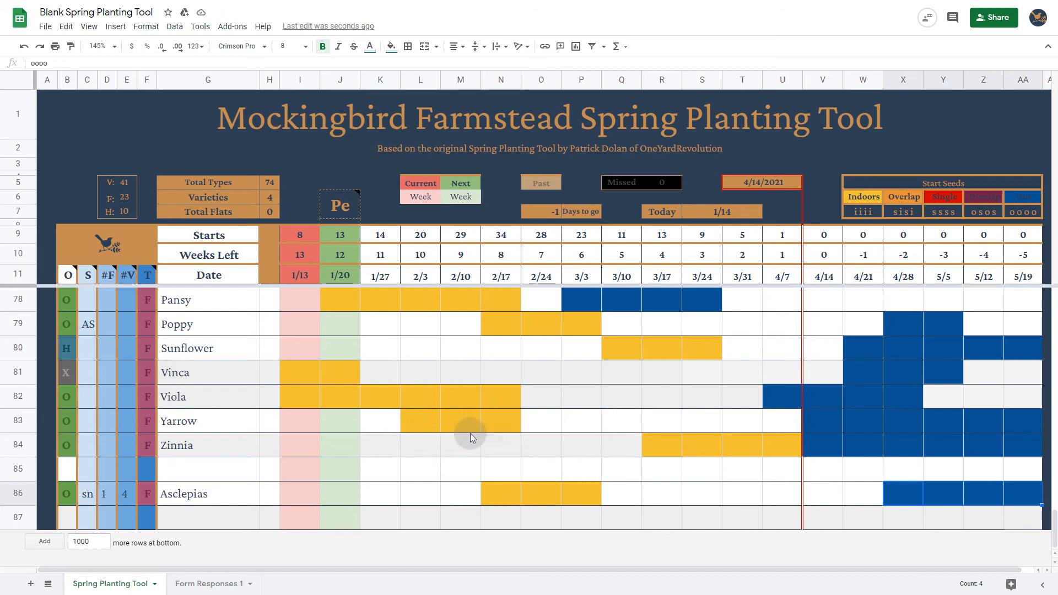
Step: Try bright yellow for both the fill and text colour of the conditional format rule for iiii
{"action": "left_click", "coordinate": [409, 422]}
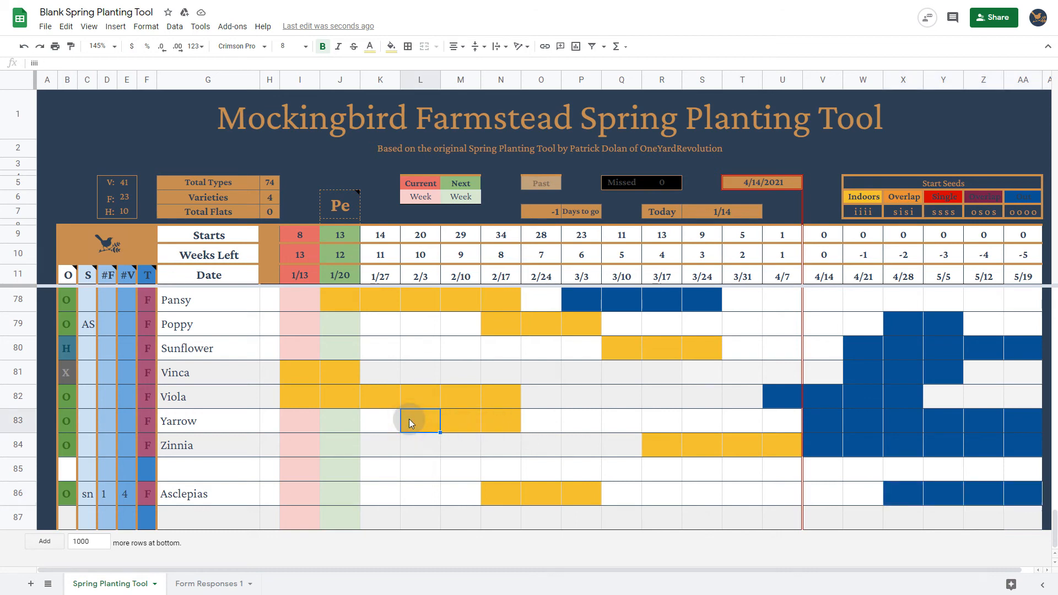
{"action": "left_click", "coordinate": [136, 27]}
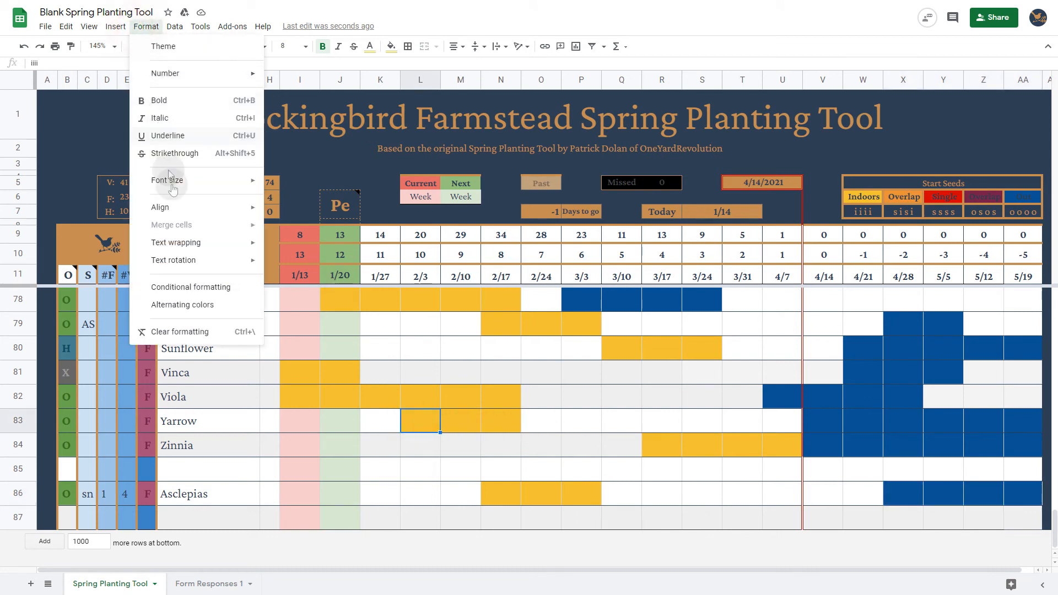
{"action": "left_click", "coordinate": [187, 285]}
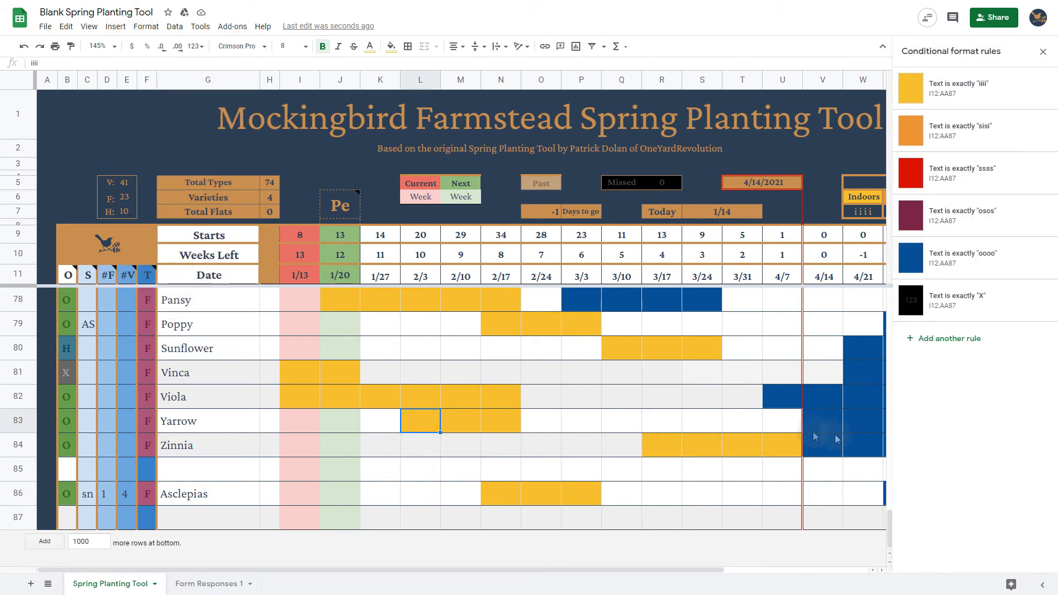
{"action": "left_click", "coordinate": [930, 94]}
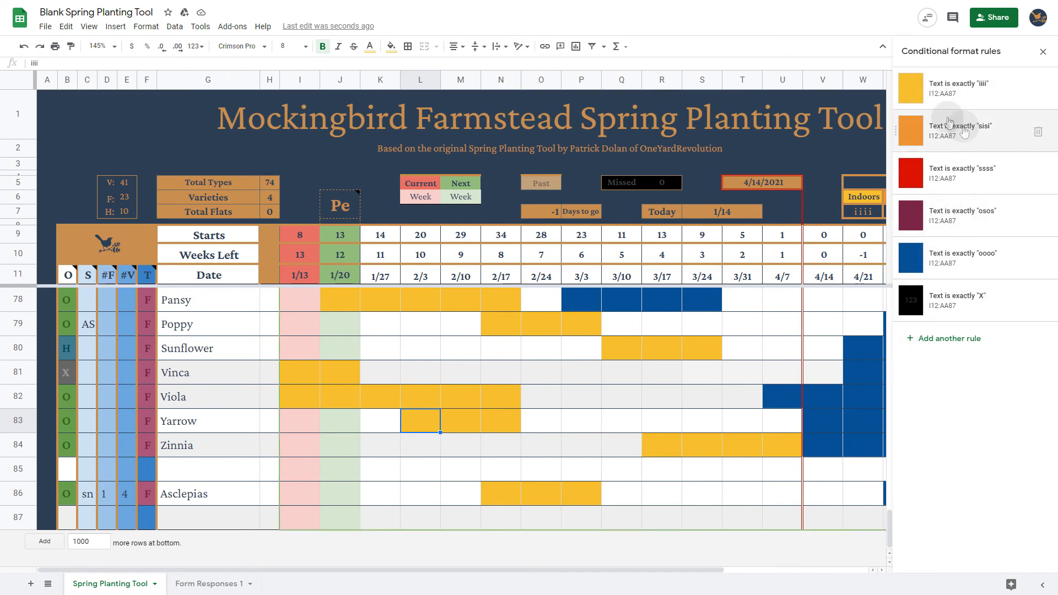
{"action": "left_click", "coordinate": [999, 284]}
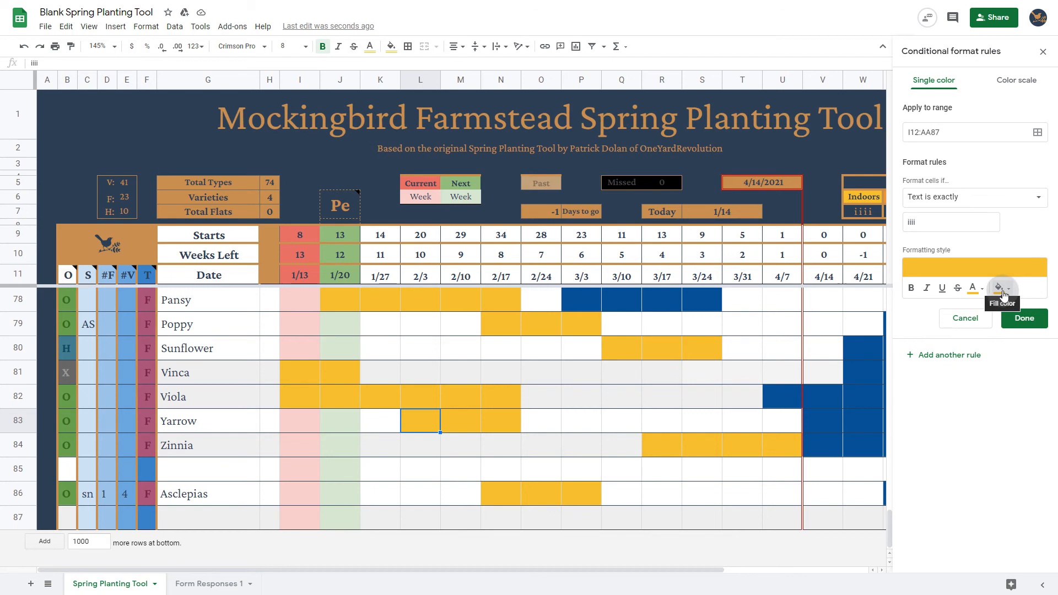
{"action": "left_click", "coordinate": [1001, 294]}
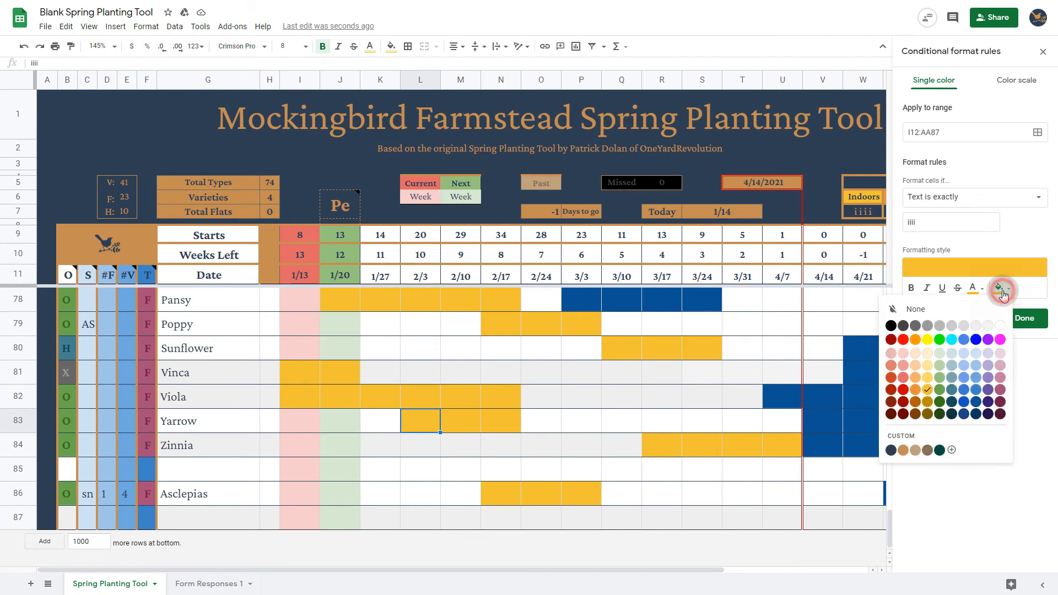
{"action": "left_click", "coordinate": [927, 339]}
{"action": "left_click", "coordinate": [975, 289]}
{"action": "left_click", "coordinate": [901, 340]}
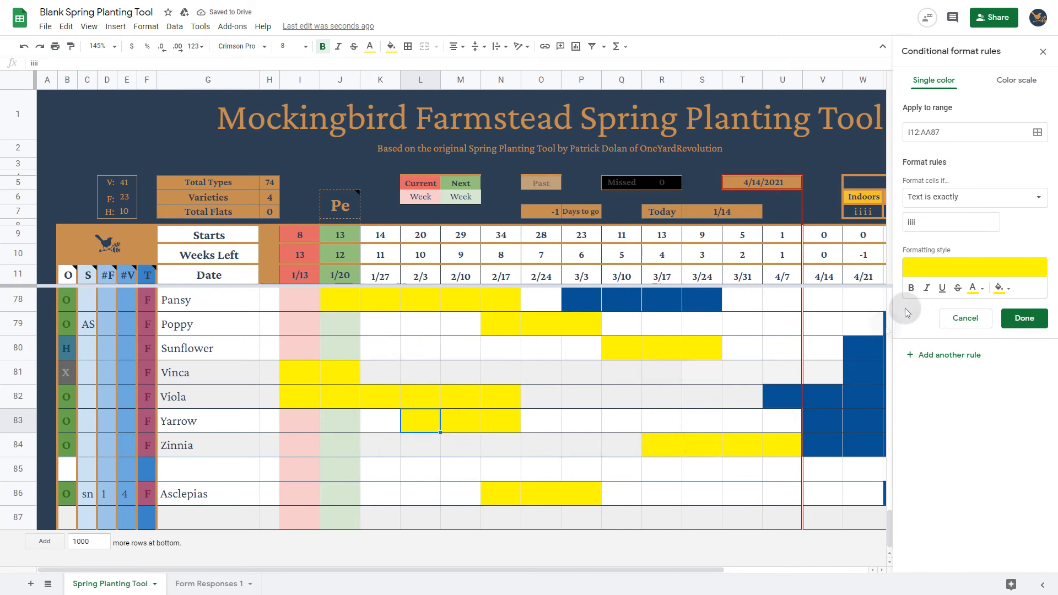
Step: Try blue text in the iiii rule and discard all of its colour changes
{"action": "left_click", "coordinate": [973, 291]}
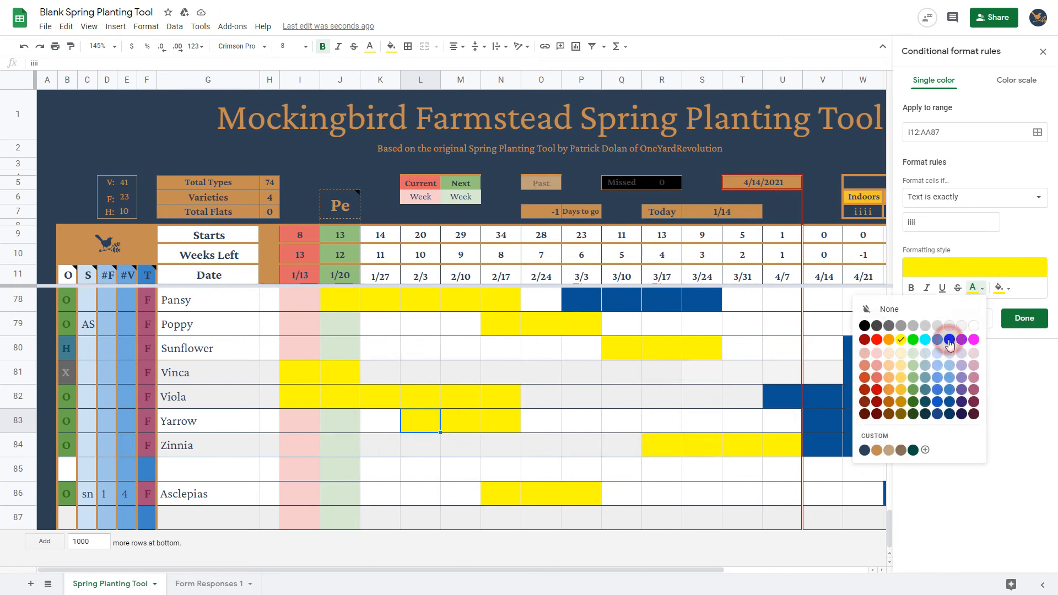
{"action": "left_click", "coordinate": [949, 339]}
{"action": "left_click", "coordinate": [966, 318]}
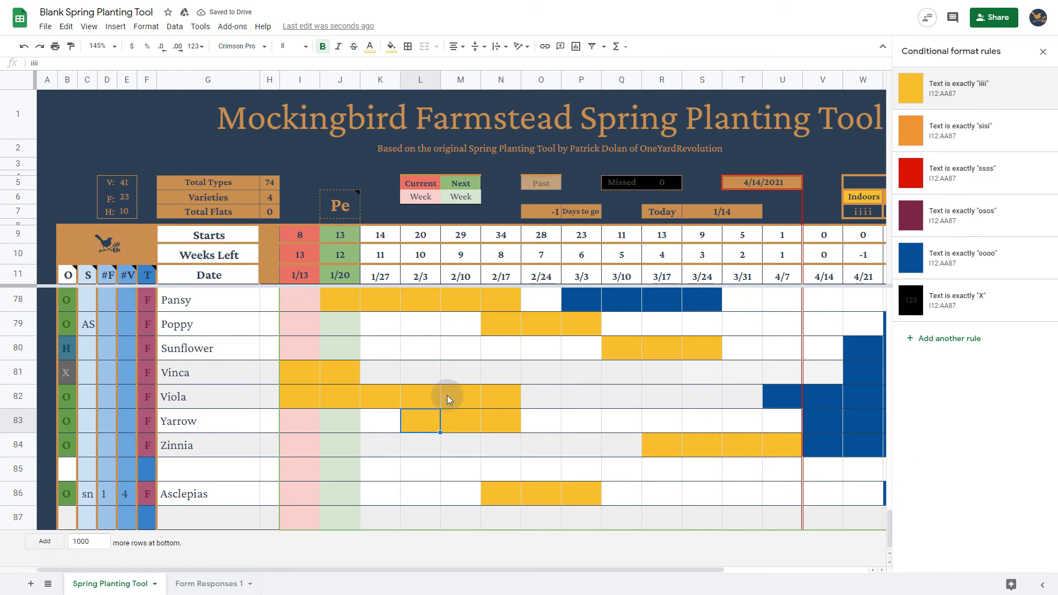
Step: Start a new conditional format rule for the planting grid range I12:U87
{"action": "left_click", "coordinate": [329, 358]}
{"action": "scroll", "coordinate": [329, 358], "scroll_direction": "up", "scroll_amount": 15}
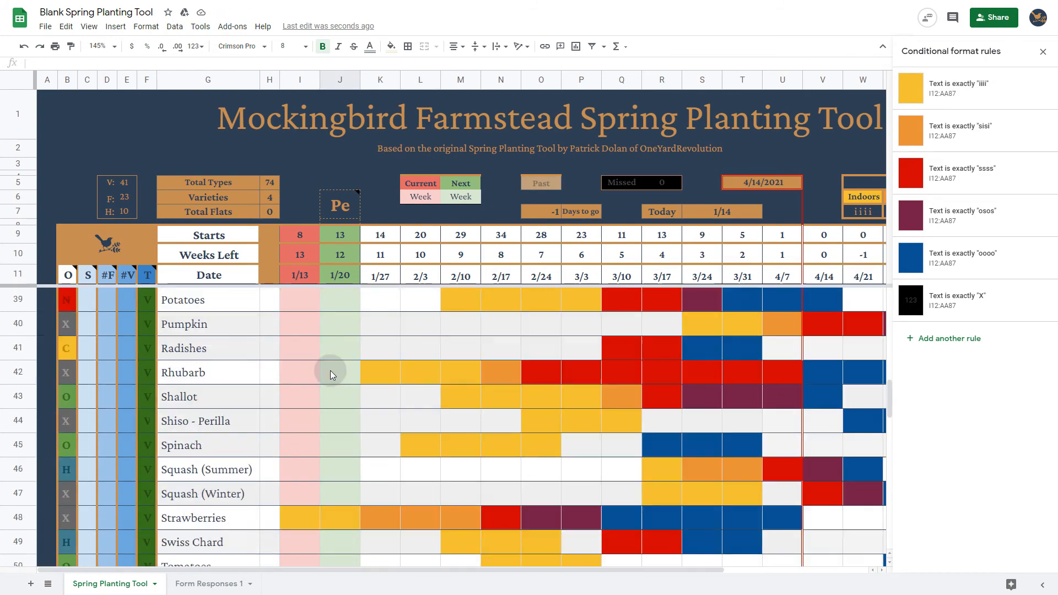
{"action": "scroll", "coordinate": [330, 370], "scroll_direction": "up", "scroll_amount": 5}
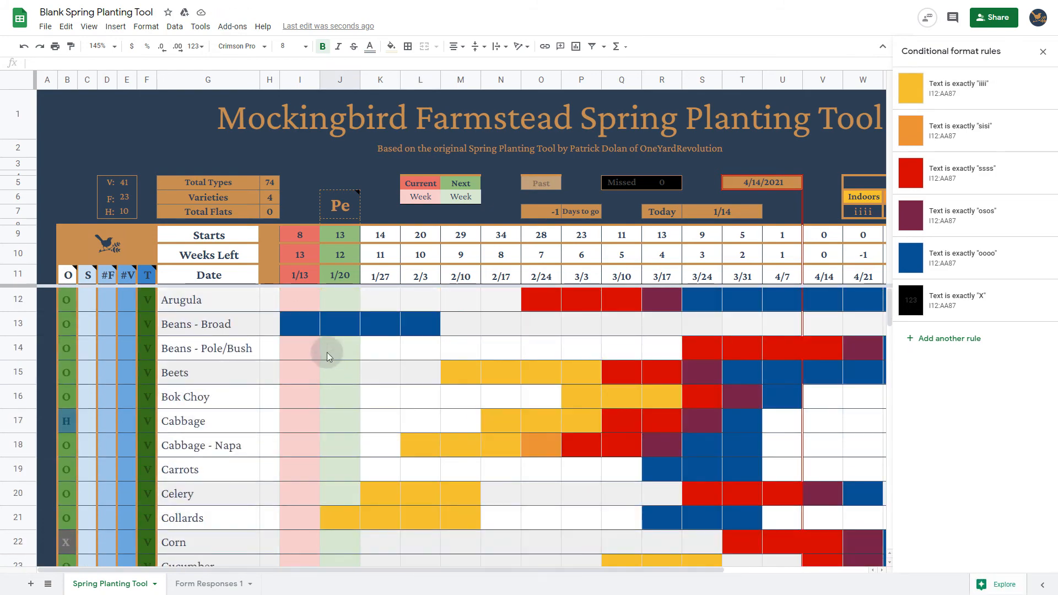
{"action": "left_click", "coordinate": [297, 305]}
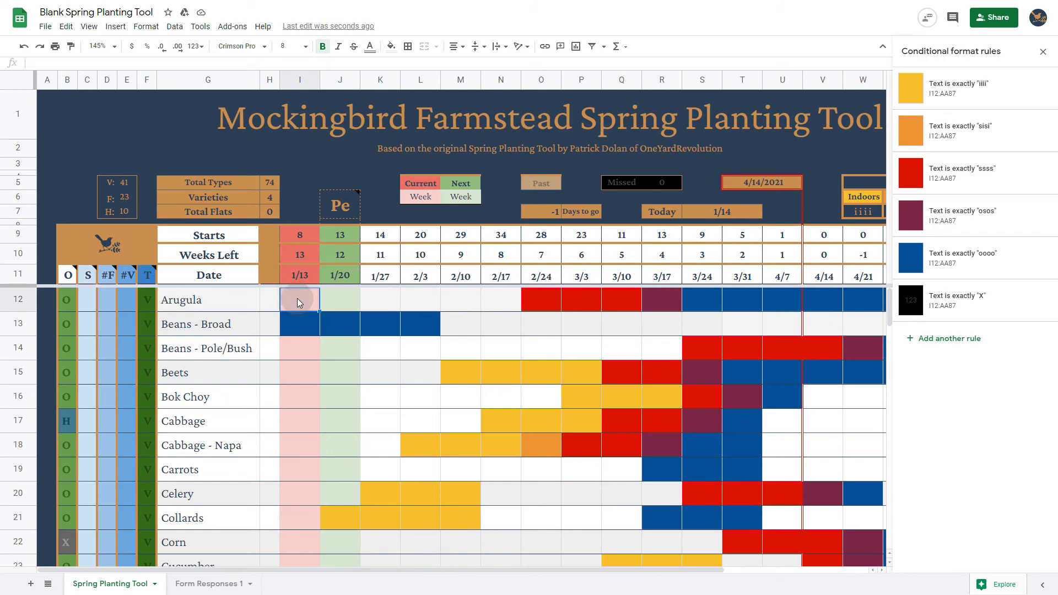
{"action": "left_click", "coordinate": [1043, 52]}
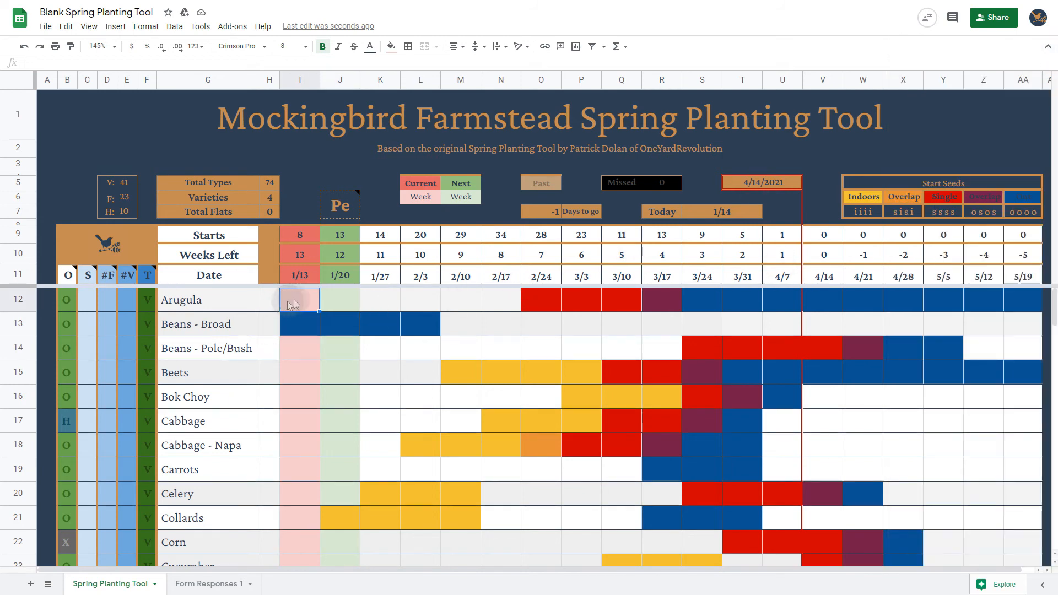
{"action": "left_click_drag", "start_coordinate": [298, 300], "coordinate": [781, 523]}
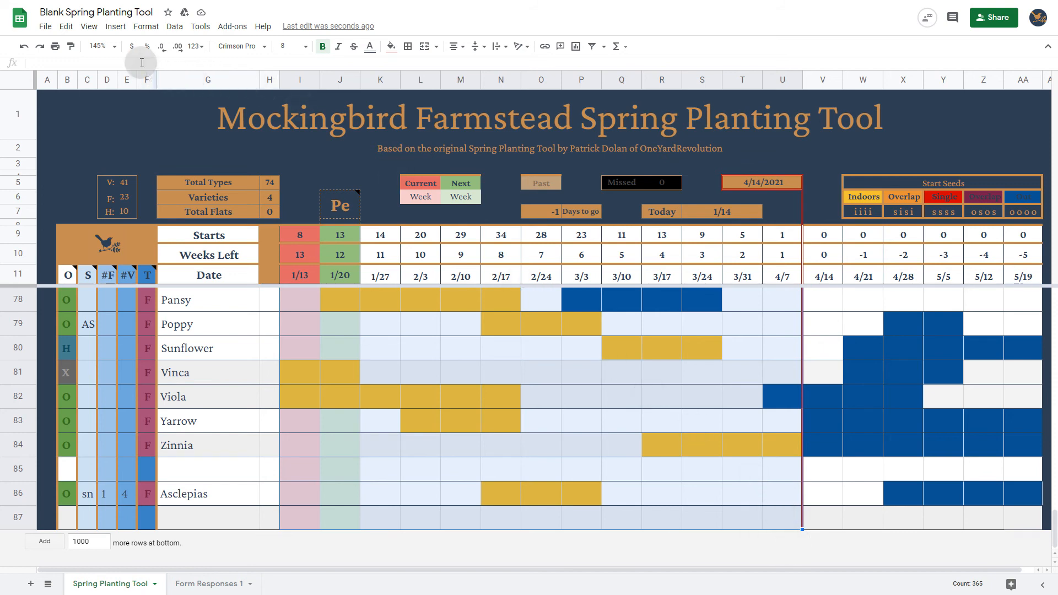
{"action": "left_click", "coordinate": [150, 29]}
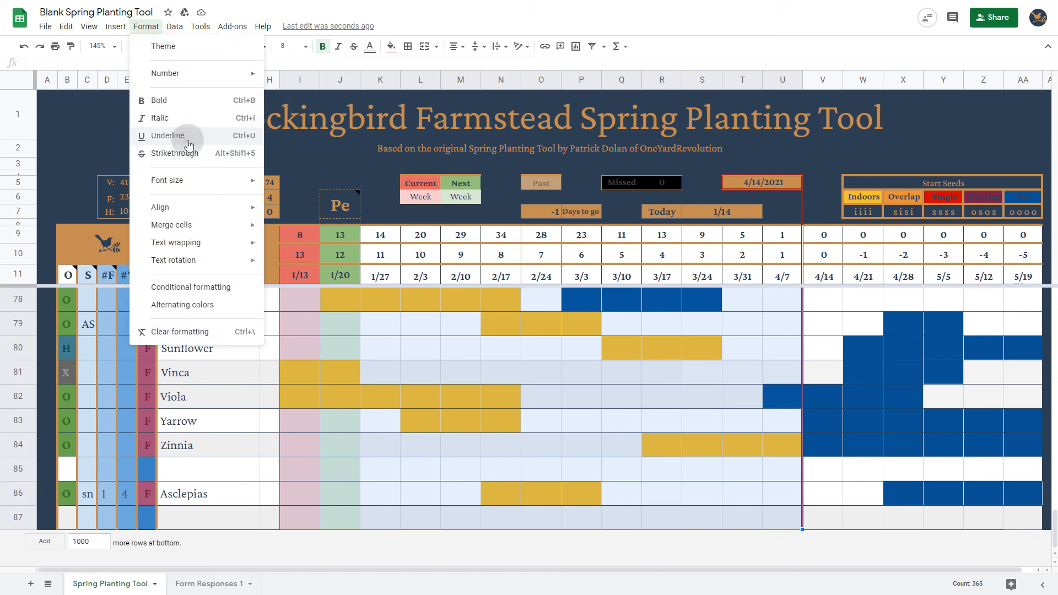
{"action": "left_click", "coordinate": [209, 286]}
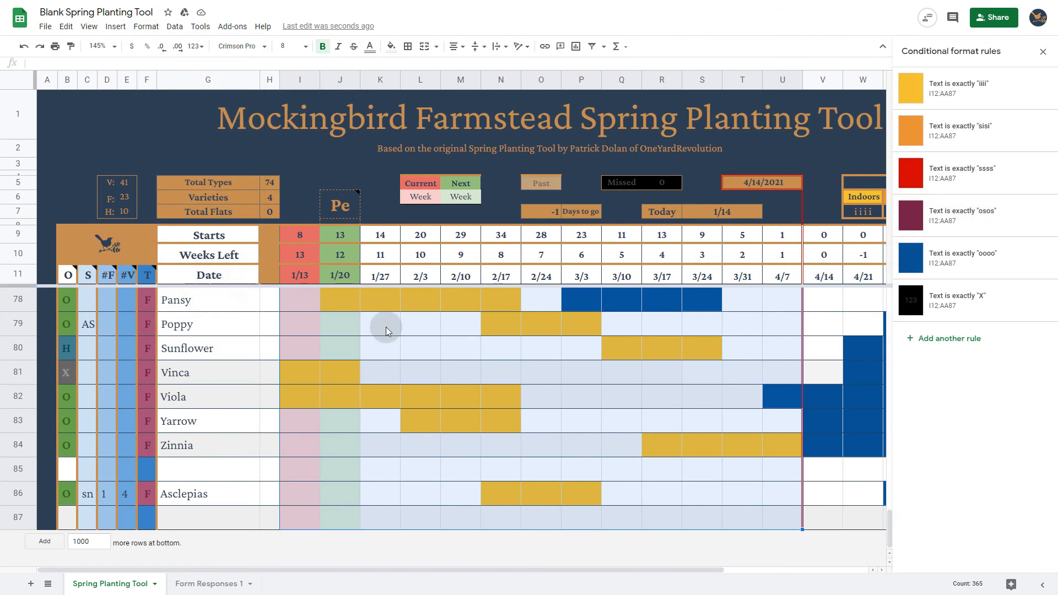
{"action": "left_click", "coordinate": [939, 338]}
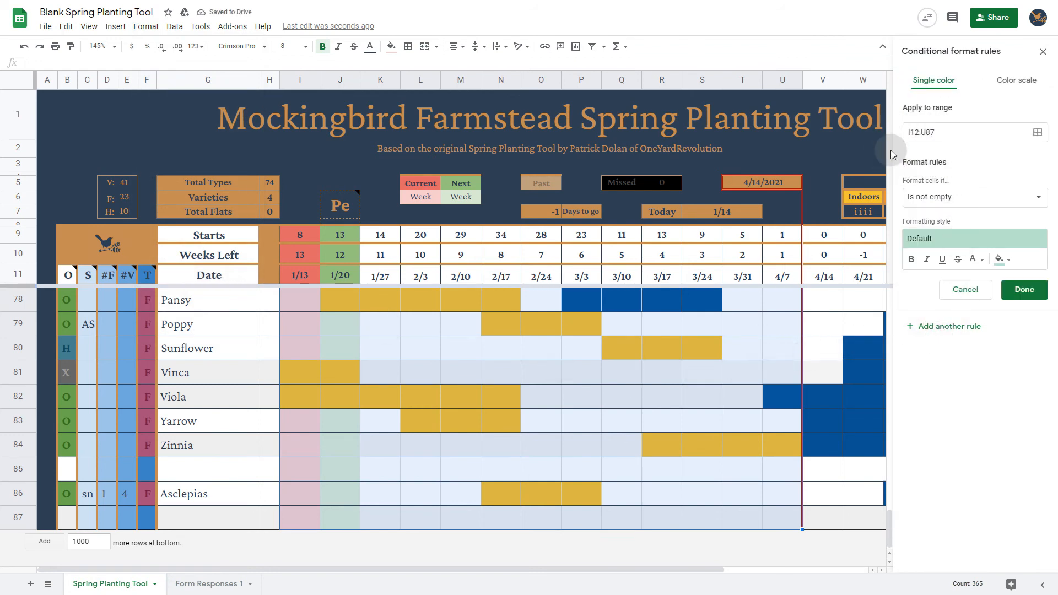
Step: Set the new rule's condition to Text is exactly with the value stst
{"action": "left_click", "coordinate": [959, 202]}
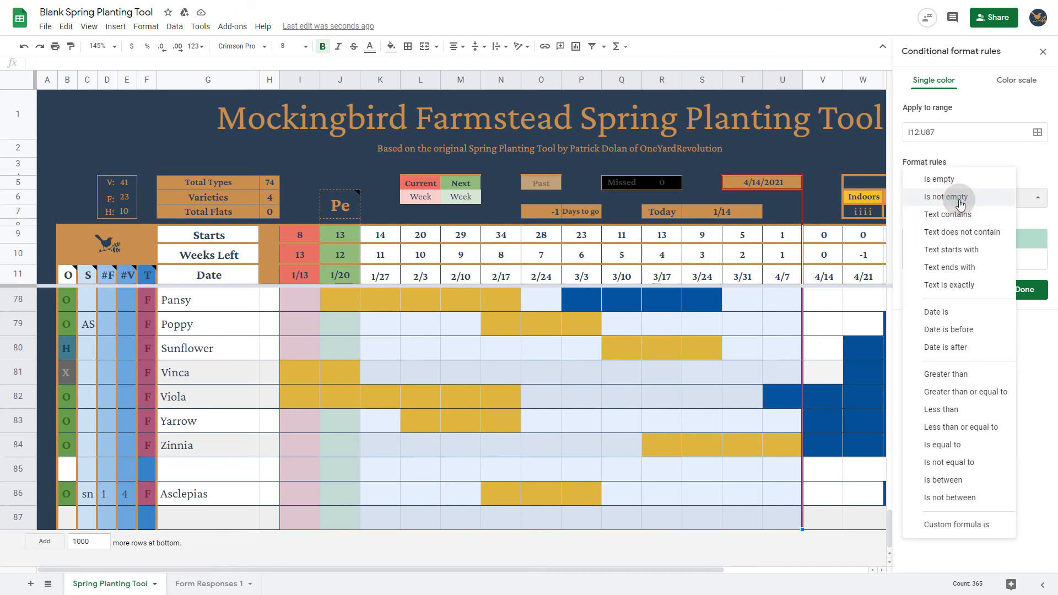
{"action": "left_click", "coordinate": [968, 284]}
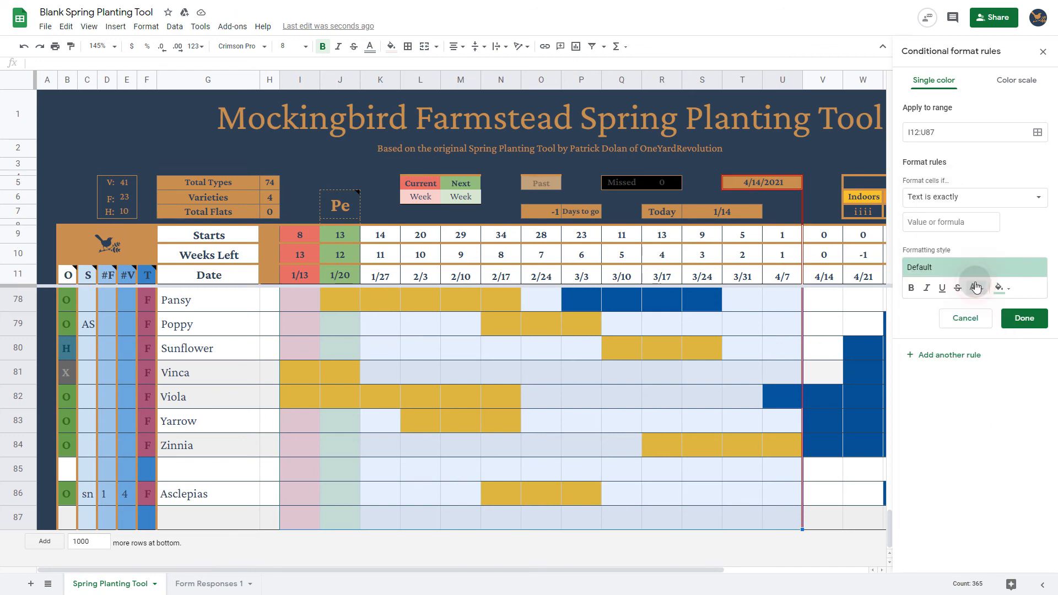
{"action": "left_click", "coordinate": [950, 227]}
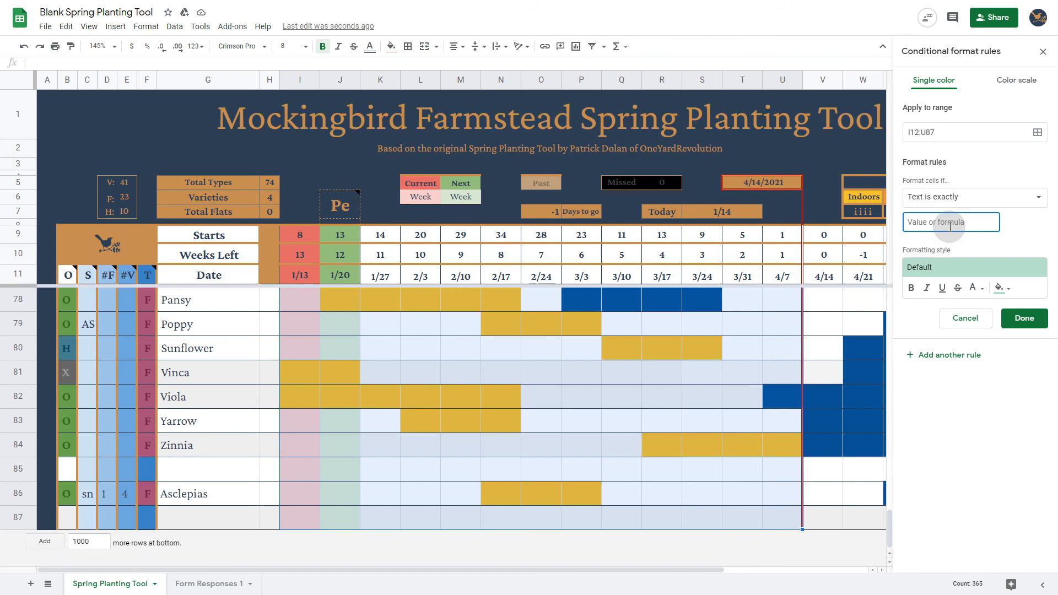
{"action": "type", "text": "stst"}
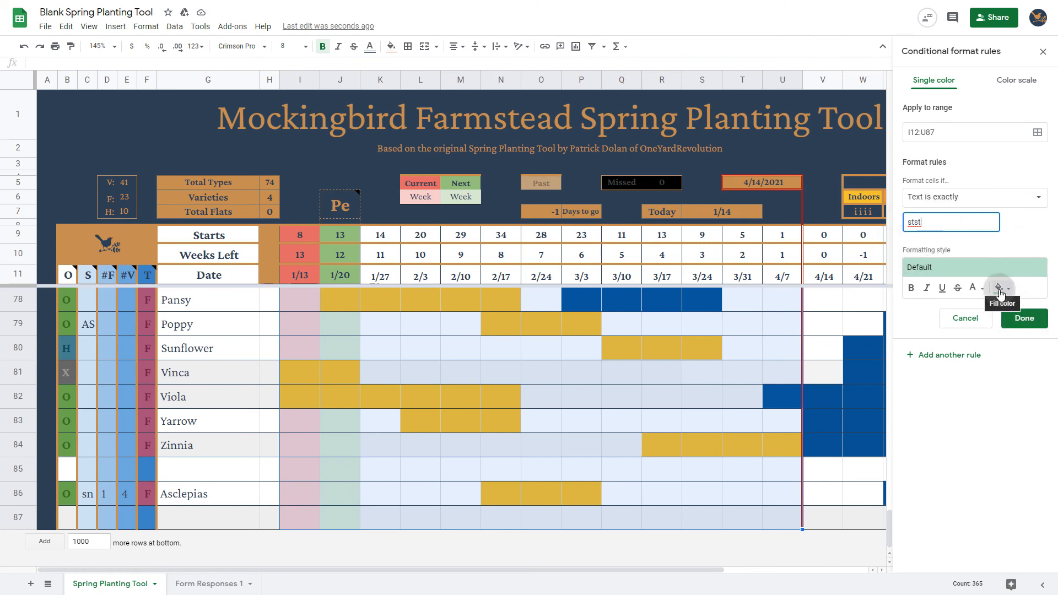
Step: Give the stst rule a muted light cyan fill with matching text colour and bold formatting, and save the rule
{"action": "left_click", "coordinate": [999, 289]}
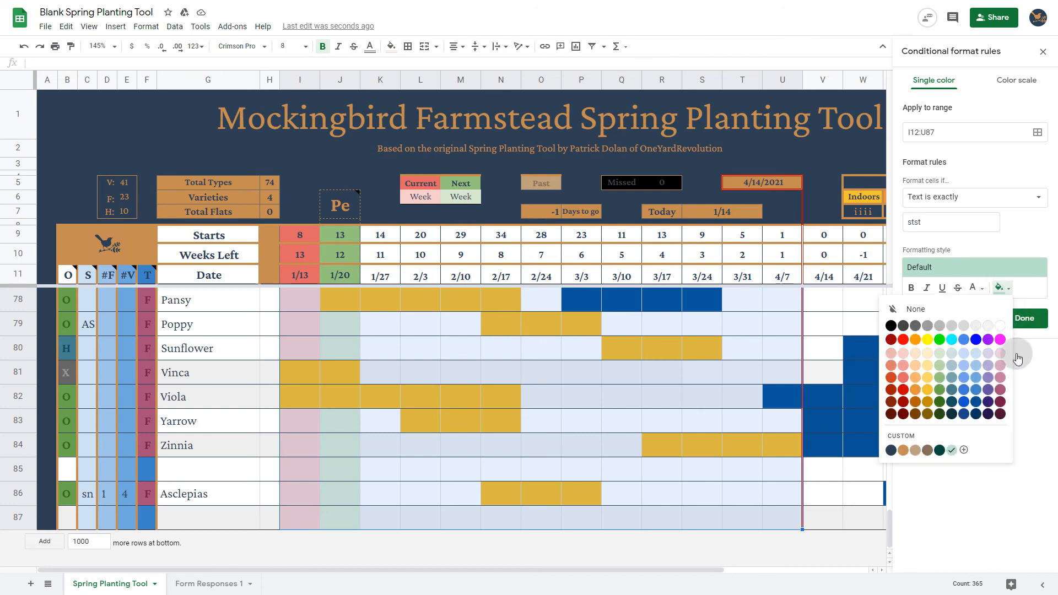
{"action": "left_click", "coordinate": [953, 369]}
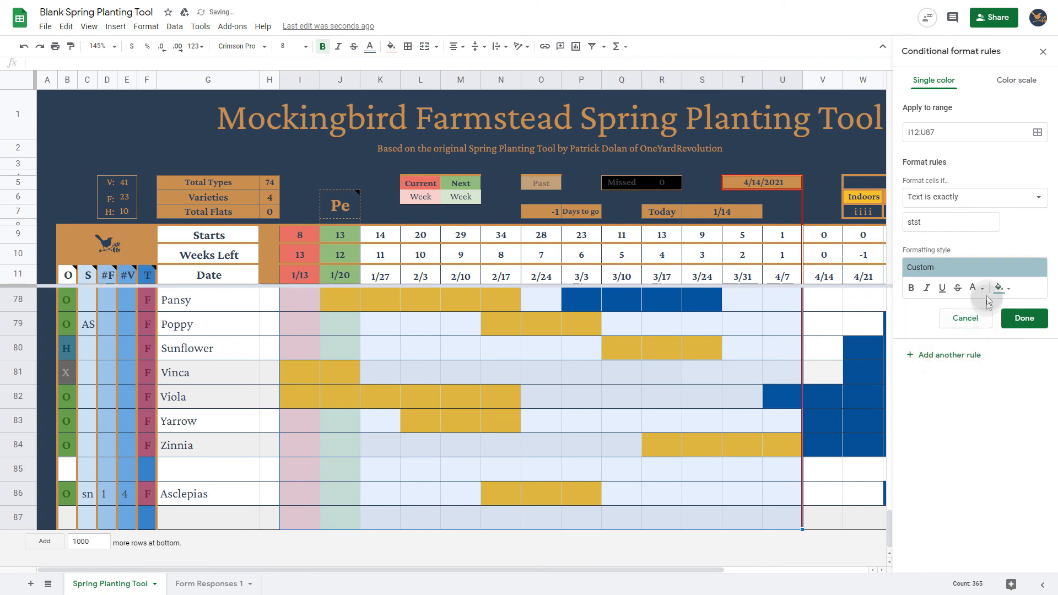
{"action": "left_click", "coordinate": [972, 289]}
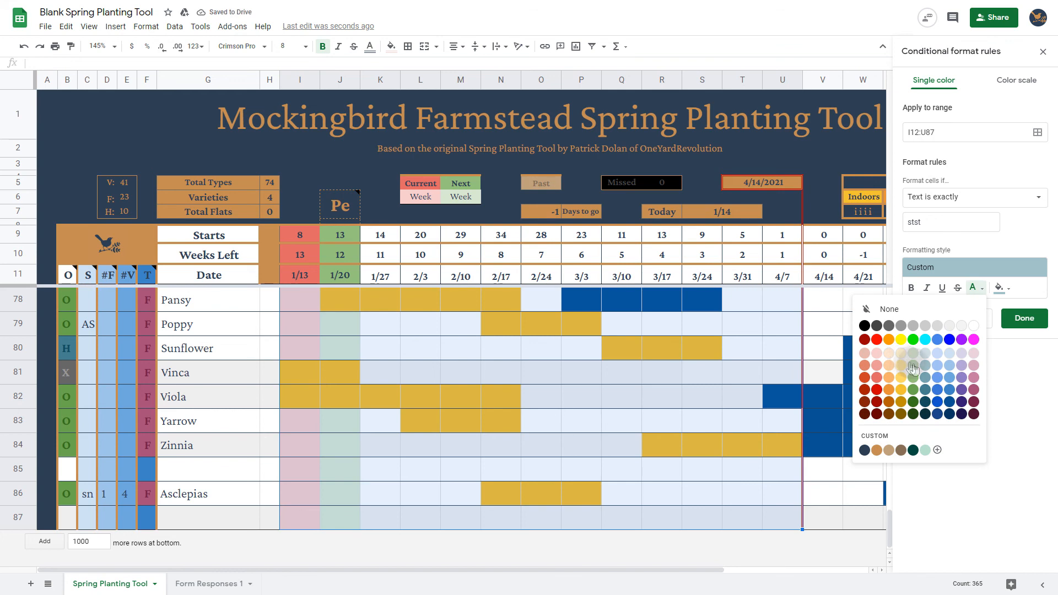
{"action": "left_click", "coordinate": [928, 368]}
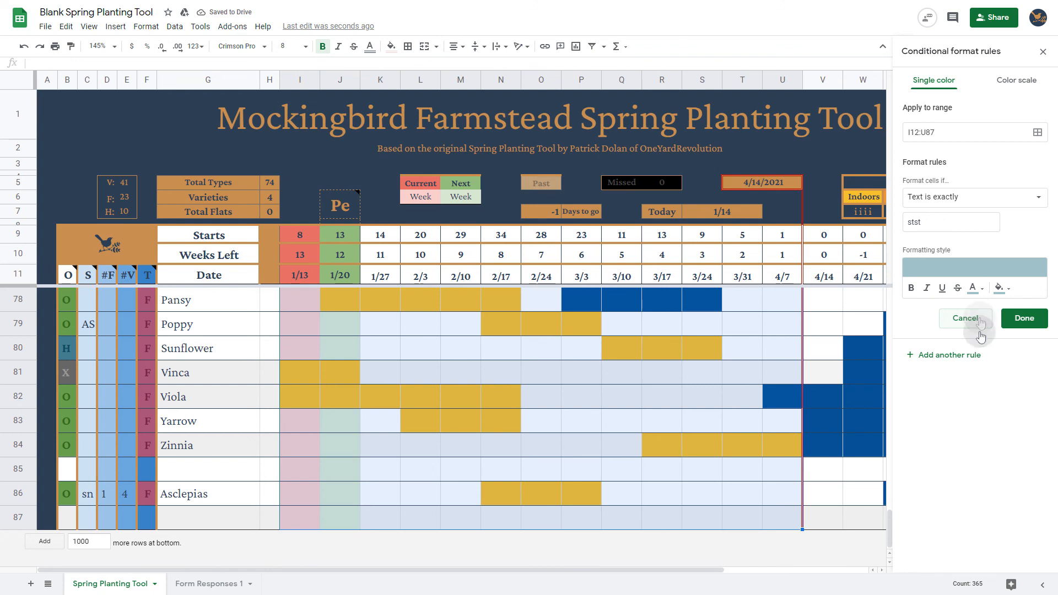
{"action": "left_click", "coordinate": [1023, 324]}
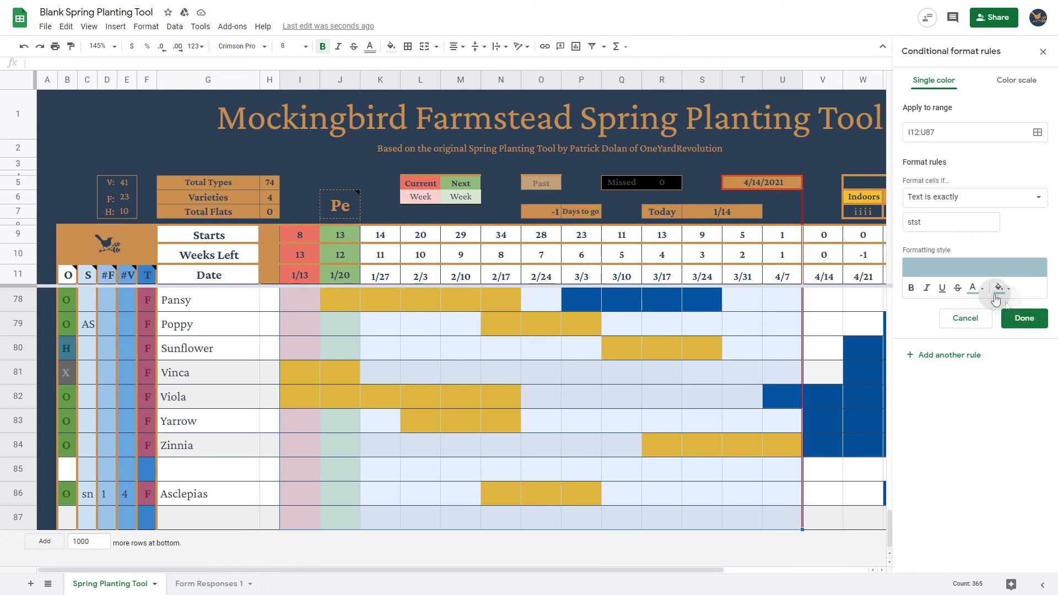
{"action": "left_click", "coordinate": [912, 288]}
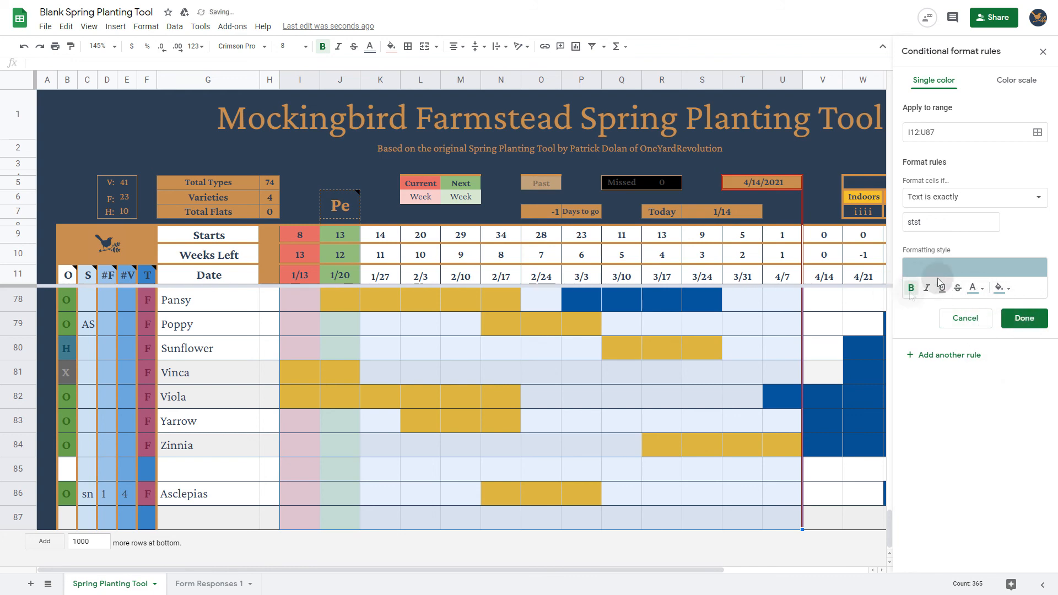
{"action": "left_click", "coordinate": [915, 324]}
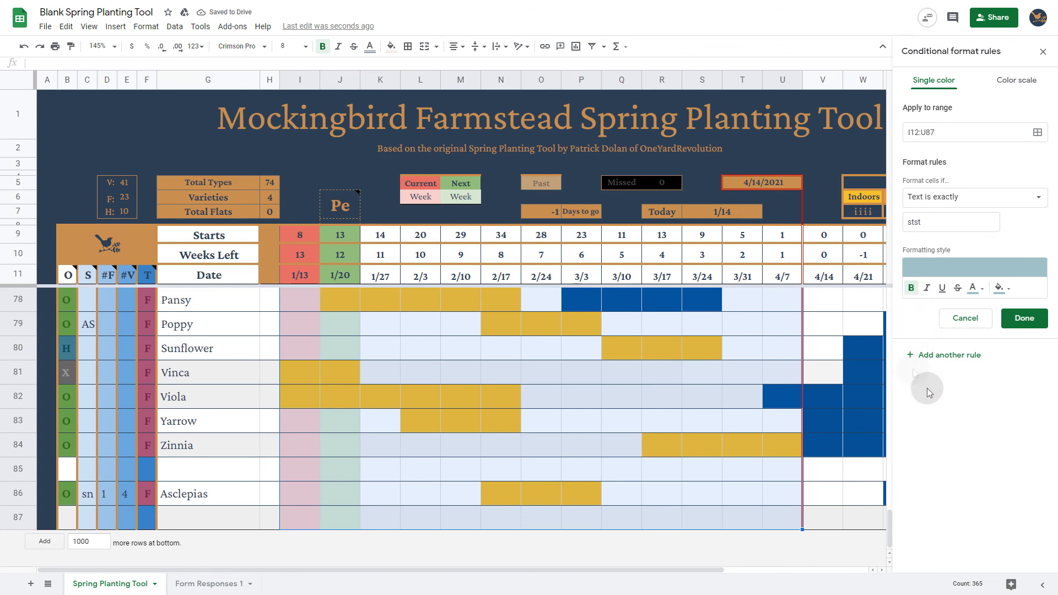
{"action": "left_click", "coordinate": [1022, 323]}
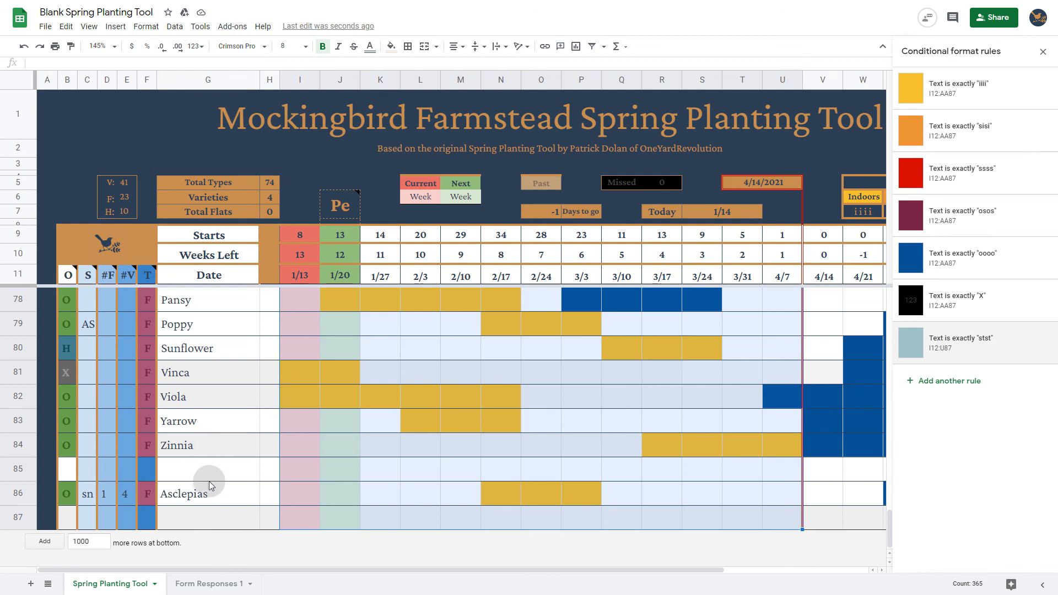
Step: Enter stst for Asclepias in the 1/27 week and extend it back through the 1/13 week
{"action": "left_click", "coordinate": [417, 499]}
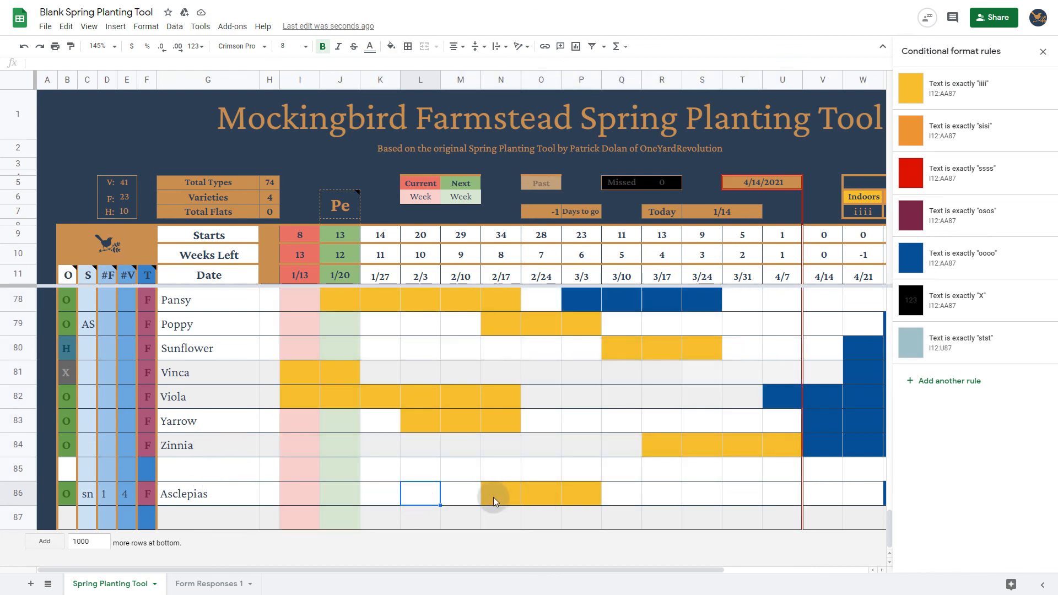
{"action": "left_click", "coordinate": [399, 490]}
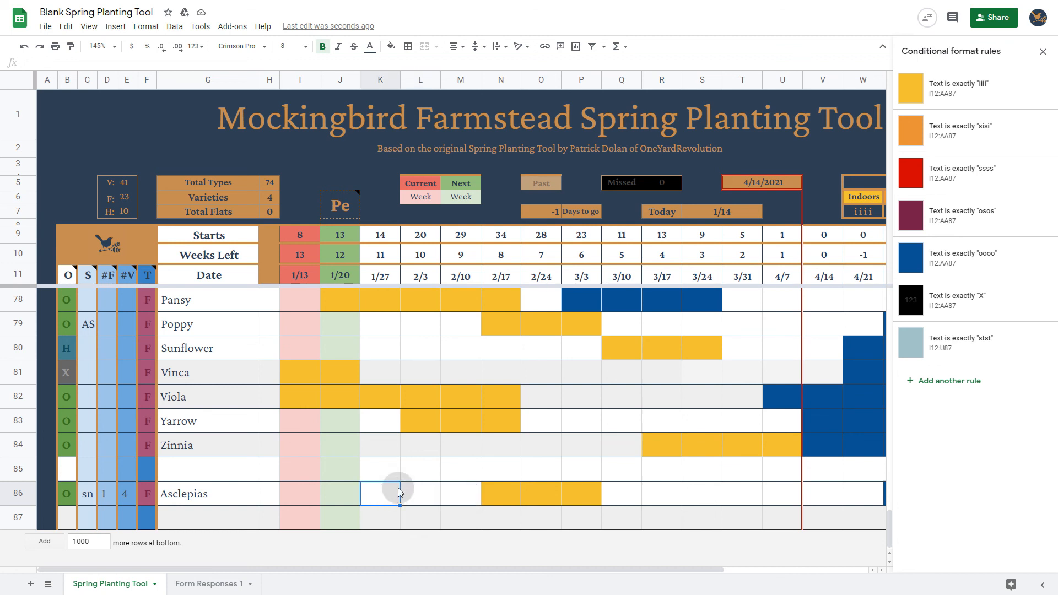
{"action": "type", "text": "stst"}
{"action": "key", "text": "Return"}
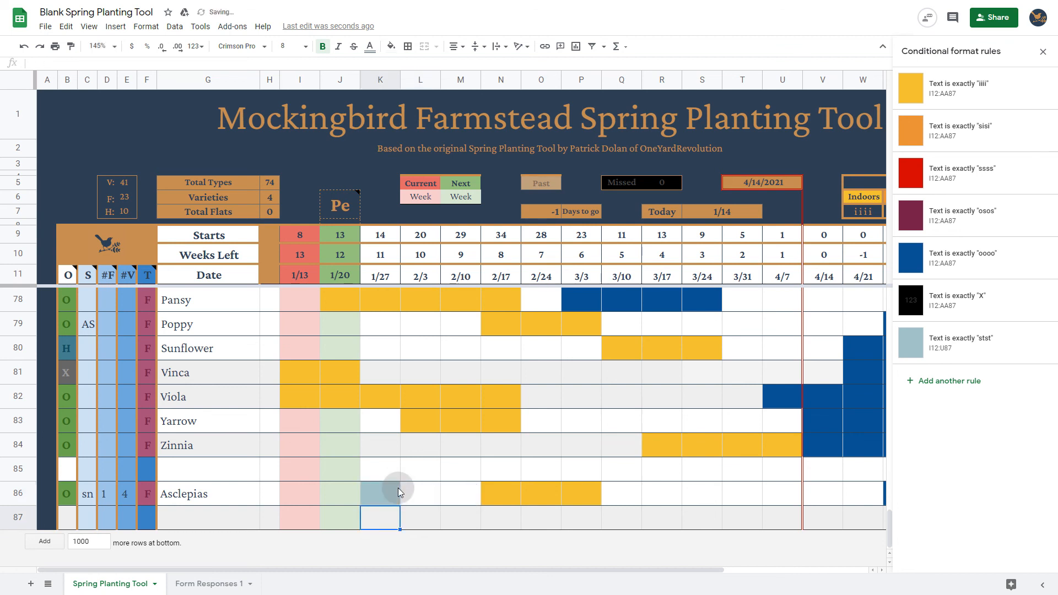
{"action": "left_click", "coordinate": [398, 491]}
{"action": "left_click_drag", "start_coordinate": [328, 507], "coordinate": [283, 498]}
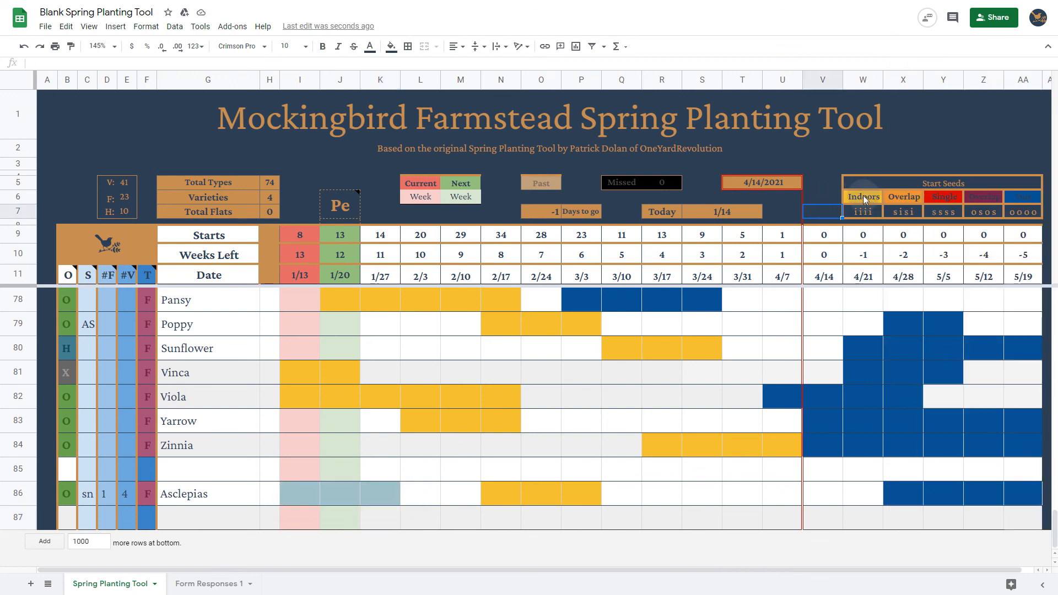
Step: Copy the Indoors legend entry with its iiii code into V6:V7 beside the existing legend
{"action": "left_click_drag", "start_coordinate": [864, 199], "coordinate": [864, 216]}
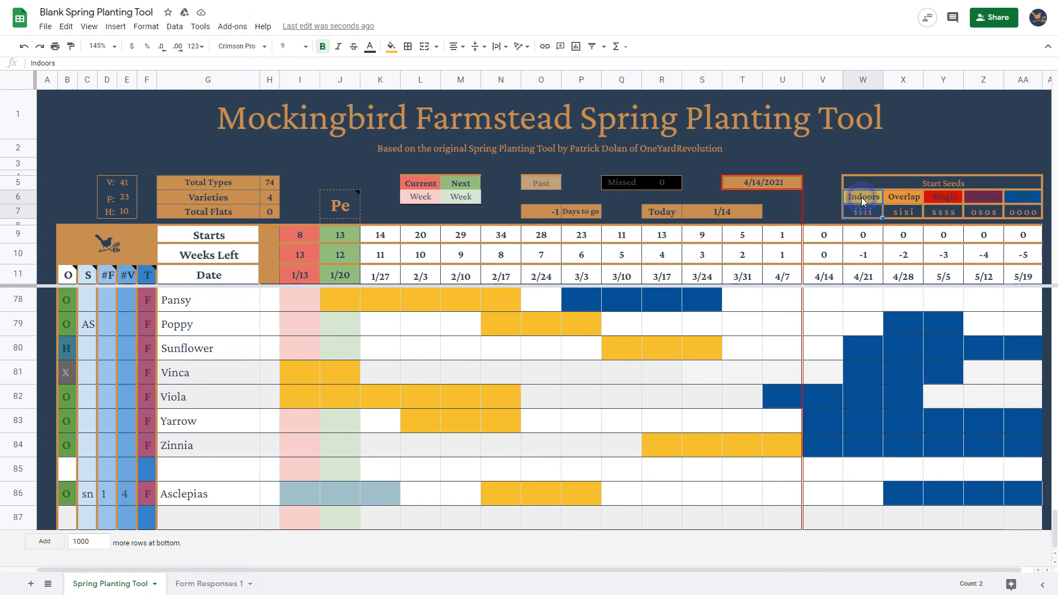
{"action": "right_click", "coordinate": [863, 204]}
{"action": "left_click", "coordinate": [880, 206]}
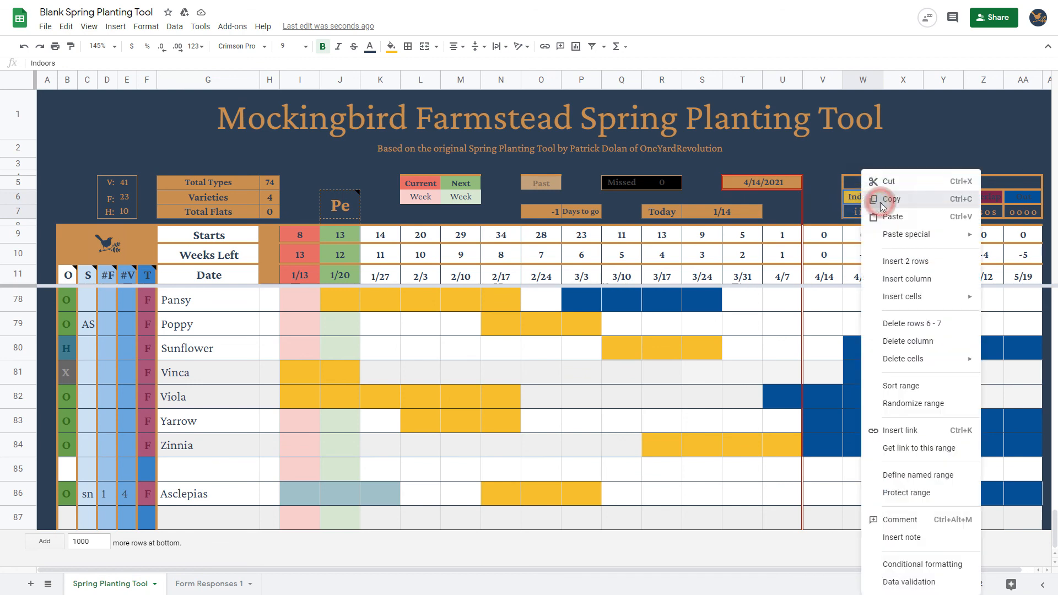
{"action": "left_click", "coordinate": [823, 196]}
{"action": "right_click", "coordinate": [823, 196]}
{"action": "left_click", "coordinate": [847, 234]}
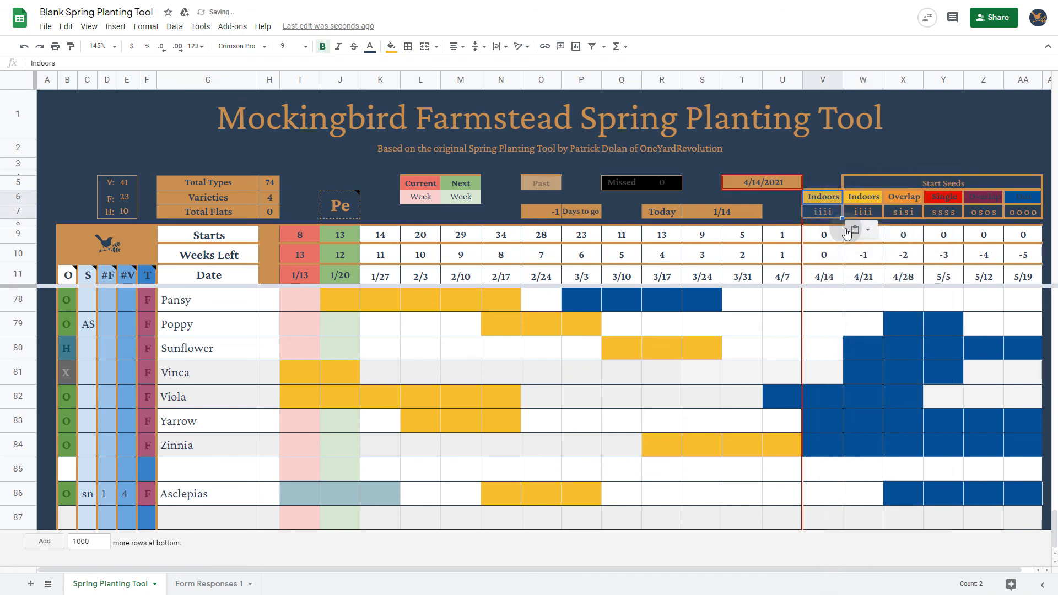
Step: Extend the merged Start Seeds header over column V so it spans V5:AA5
{"action": "left_click", "coordinate": [849, 183]}
{"action": "left_click_drag", "start_coordinate": [844, 187], "coordinate": [827, 183]}
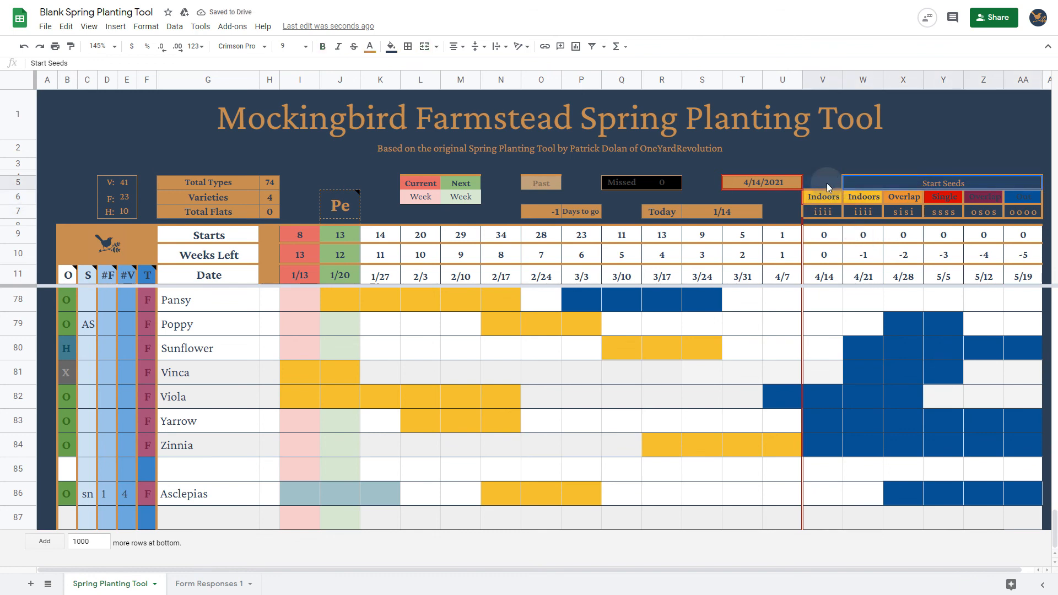
{"action": "left_click", "coordinate": [424, 46]}
Step: Relabel the copied legend entry in column V as Strat with the code stst
{"action": "left_click", "coordinate": [831, 197]}
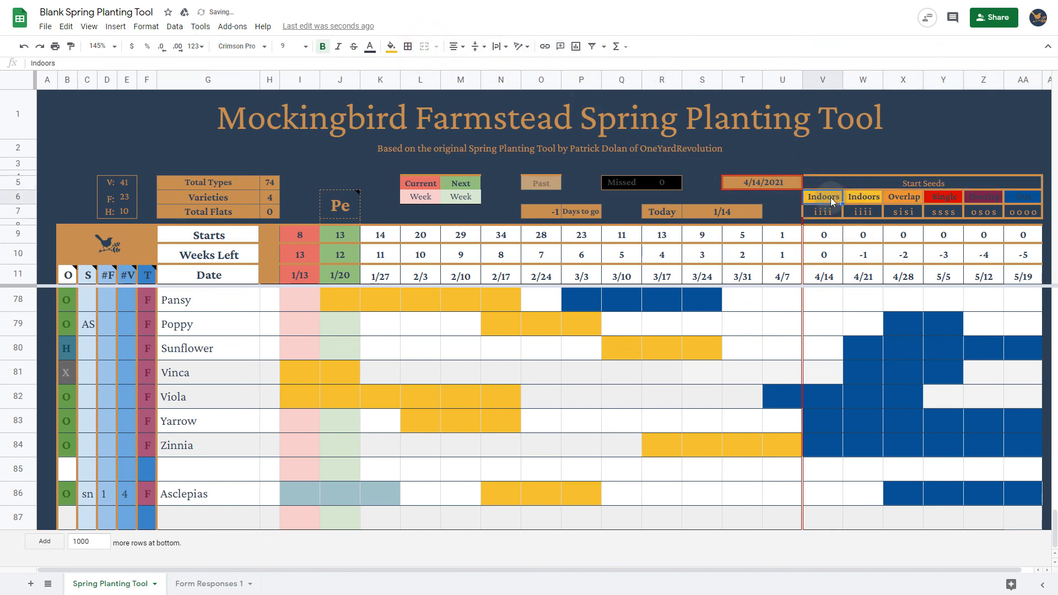
{"action": "type", "text": "Strat"}
{"action": "left_click", "coordinate": [835, 211]}
{"action": "type", "text": "stst"}
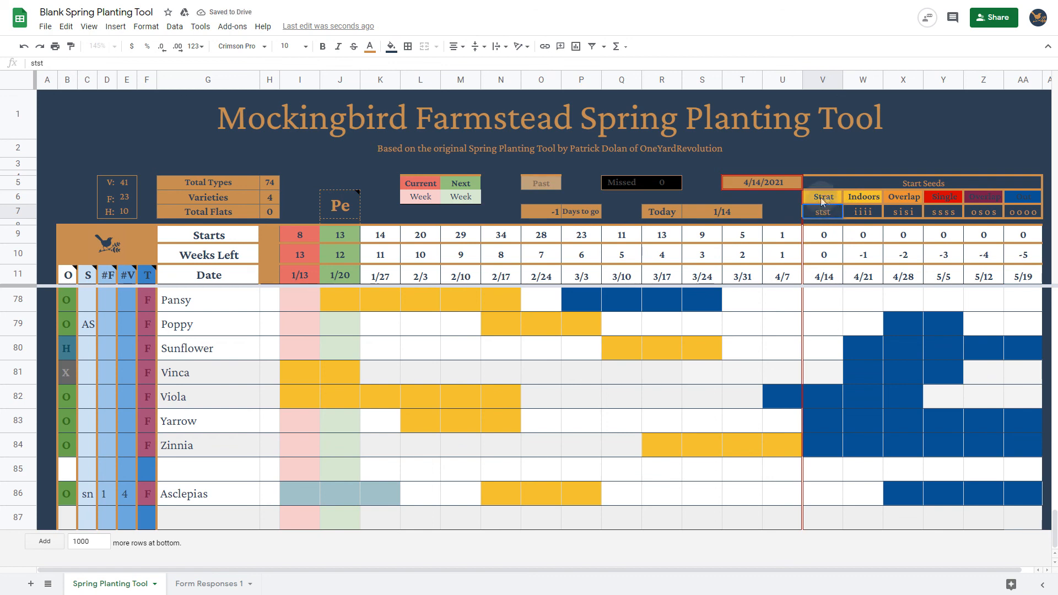
Step: Fill the Strat legend cell with the muted light cyan used for the stst rule
{"action": "left_click", "coordinate": [823, 196]}
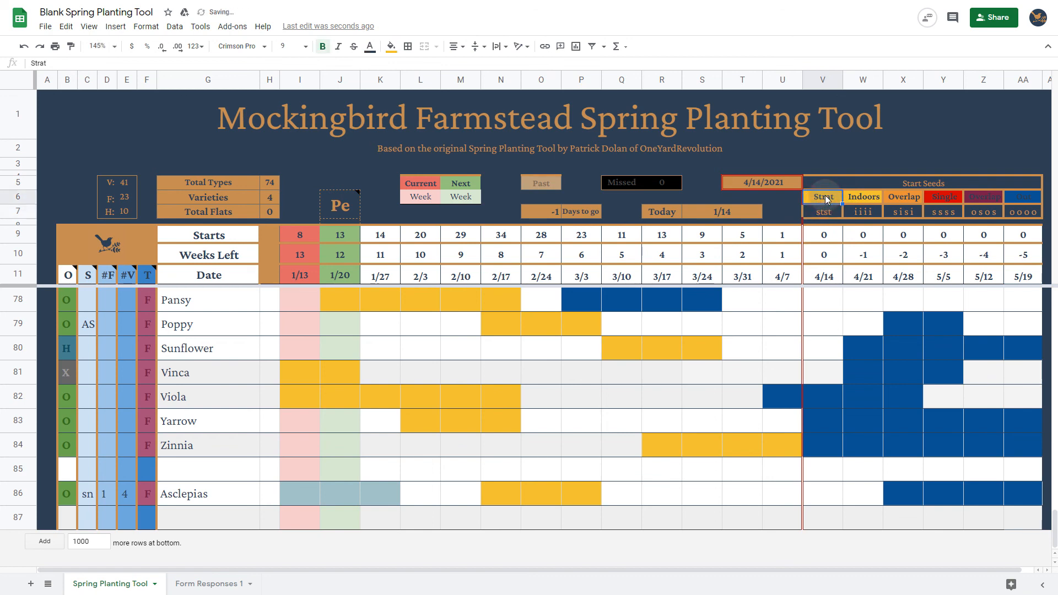
{"action": "left_click", "coordinate": [391, 46]}
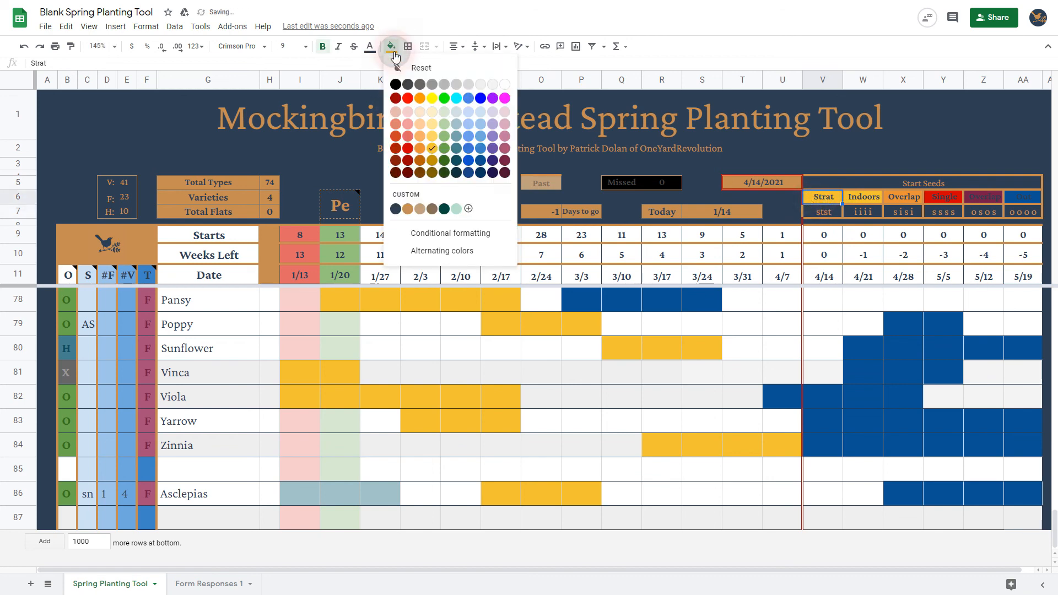
{"action": "left_click", "coordinate": [457, 126]}
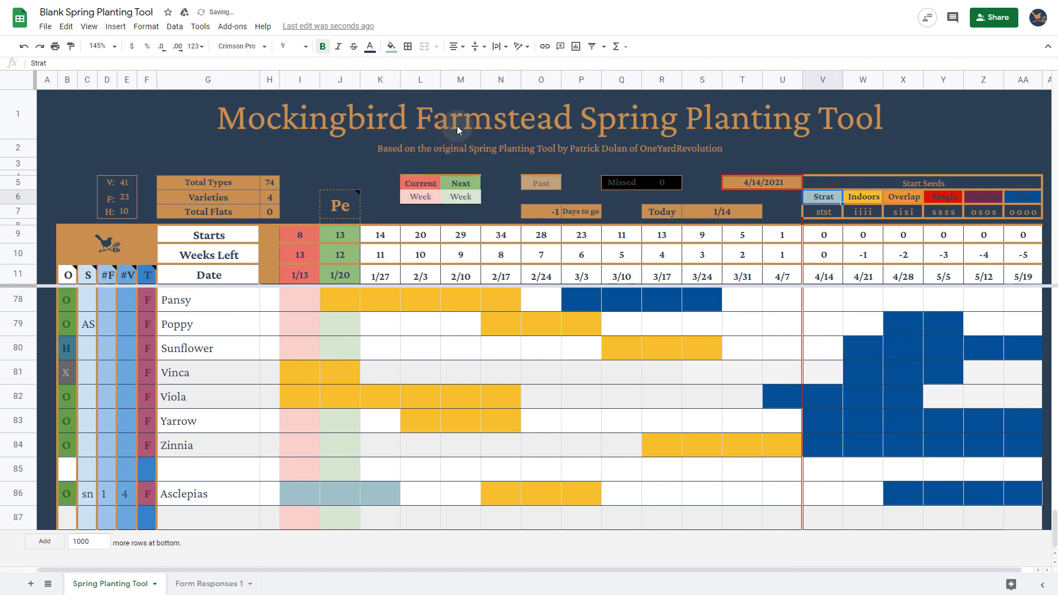